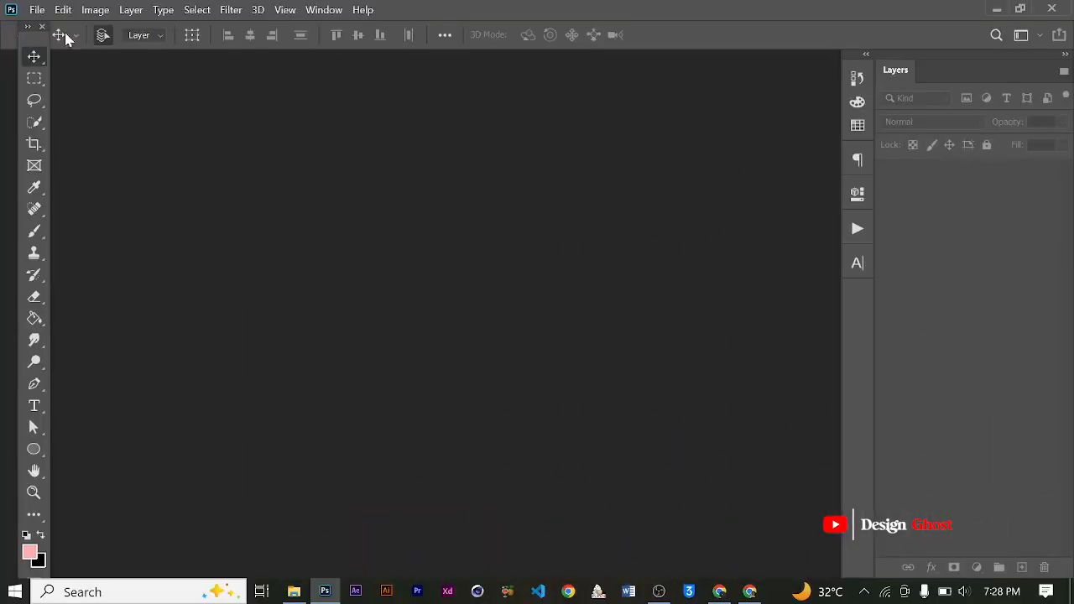
# Step: Create a new portrait document 5 inches wide and 6 inches high at 300 pixels/inch in RGB Color with a white background
pyautogui.moveTo(41, 37)
pyautogui.mouseDown()
pyautogui.moveTo(64, 31)
pyautogui.moveTo(36, 36)
pyautogui.mouseUp()
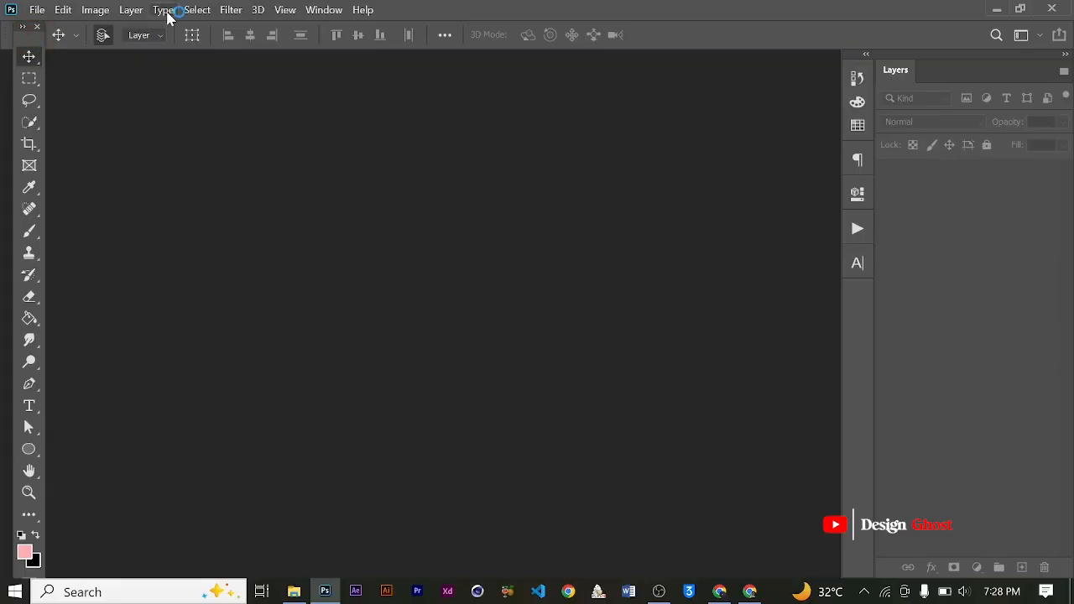
pyautogui.hotkey('ctrl', 'n')
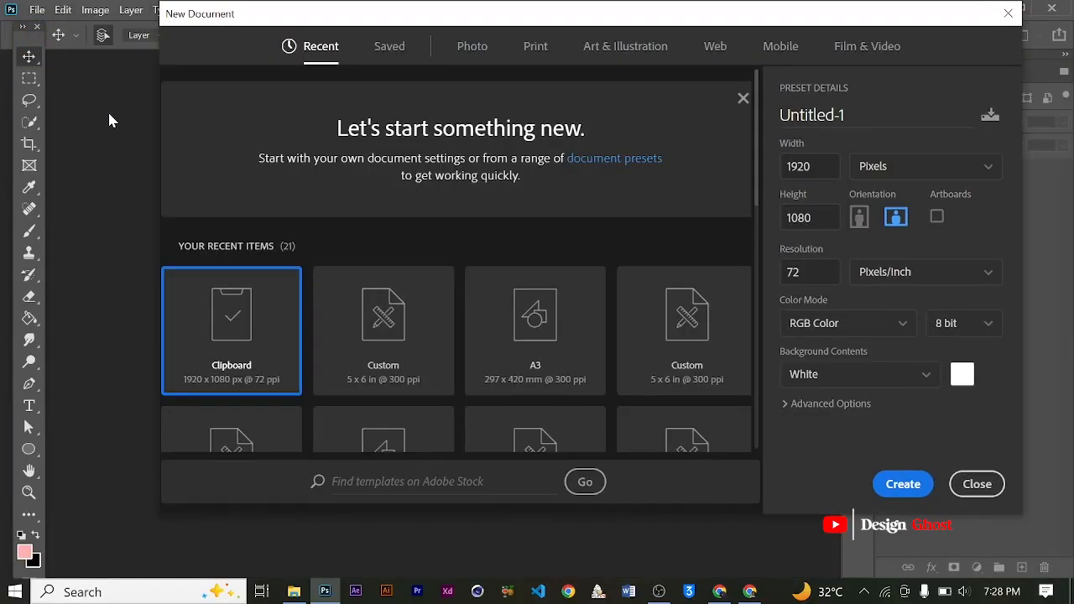
pyautogui.click(914, 172)
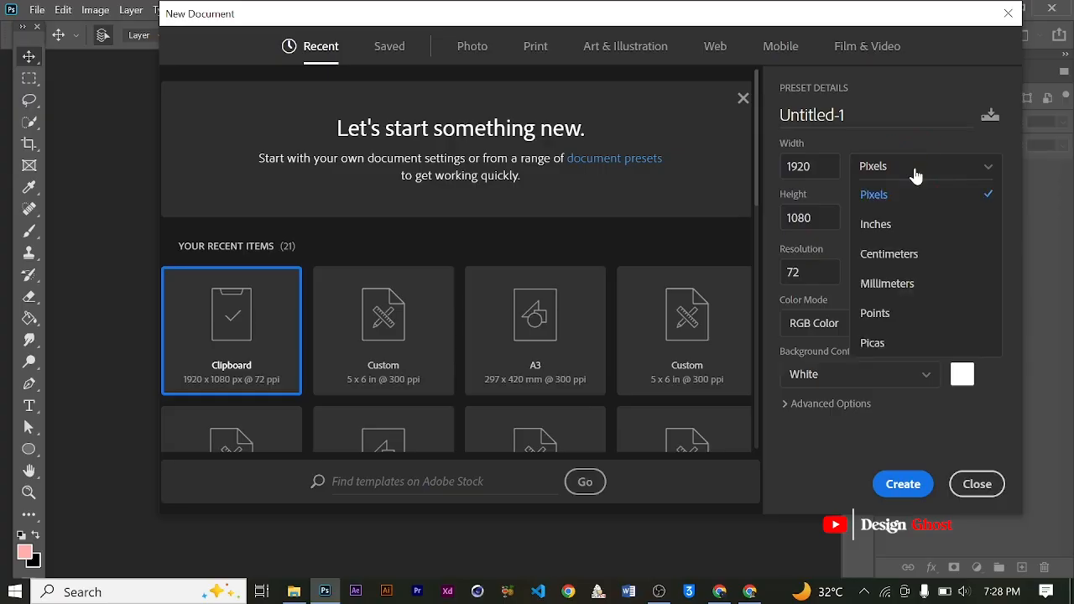
pyautogui.click(876, 224)
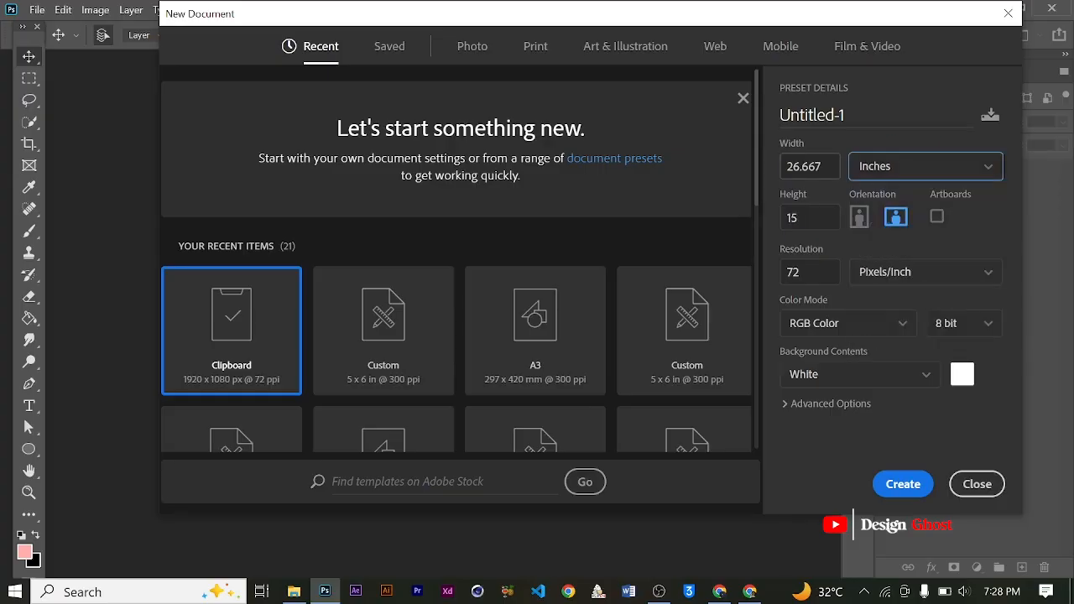
pyautogui.click(703, 174)
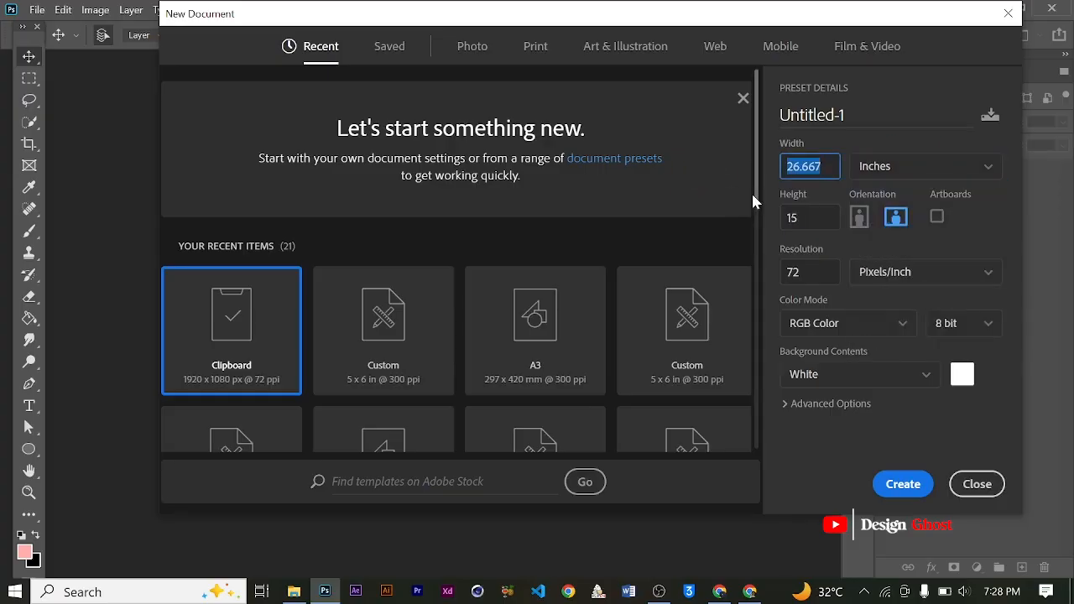
pyautogui.write('5')
pyautogui.click(778, 220)
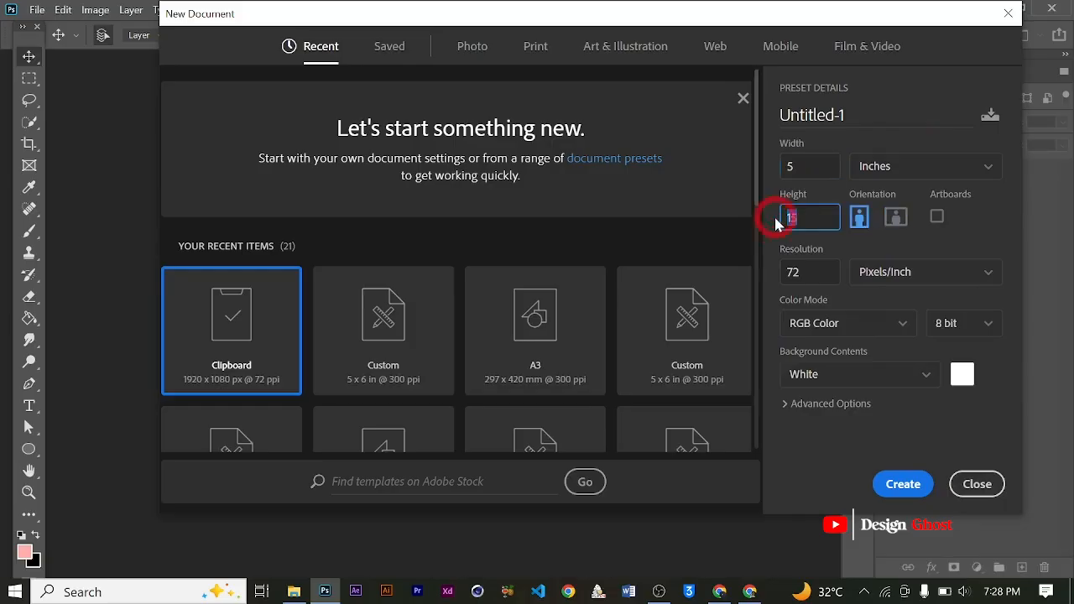
pyautogui.write('6')
pyautogui.click(784, 270)
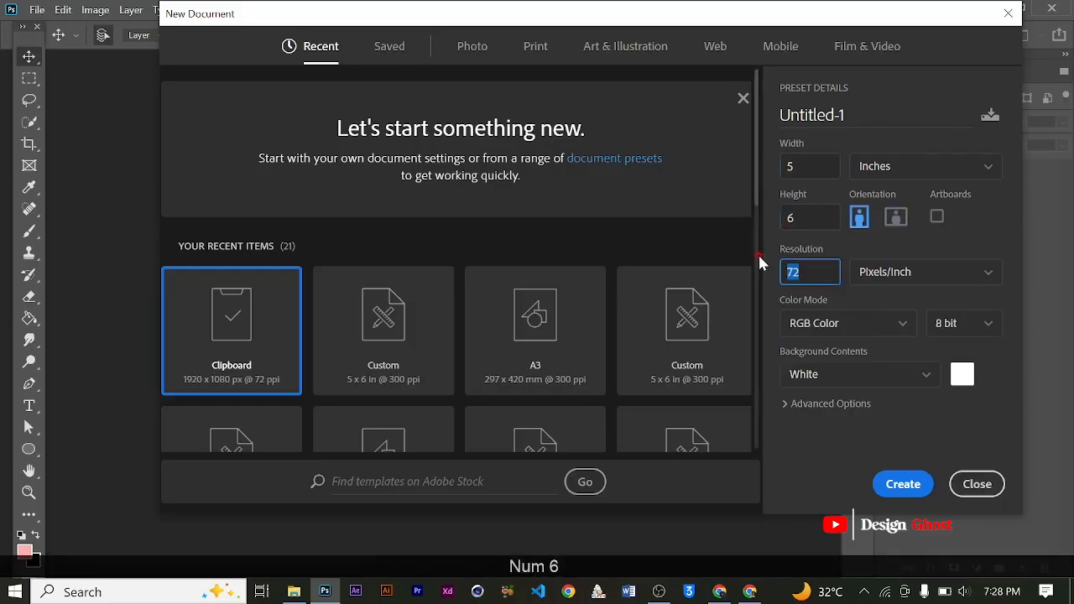
pyautogui.write('300')
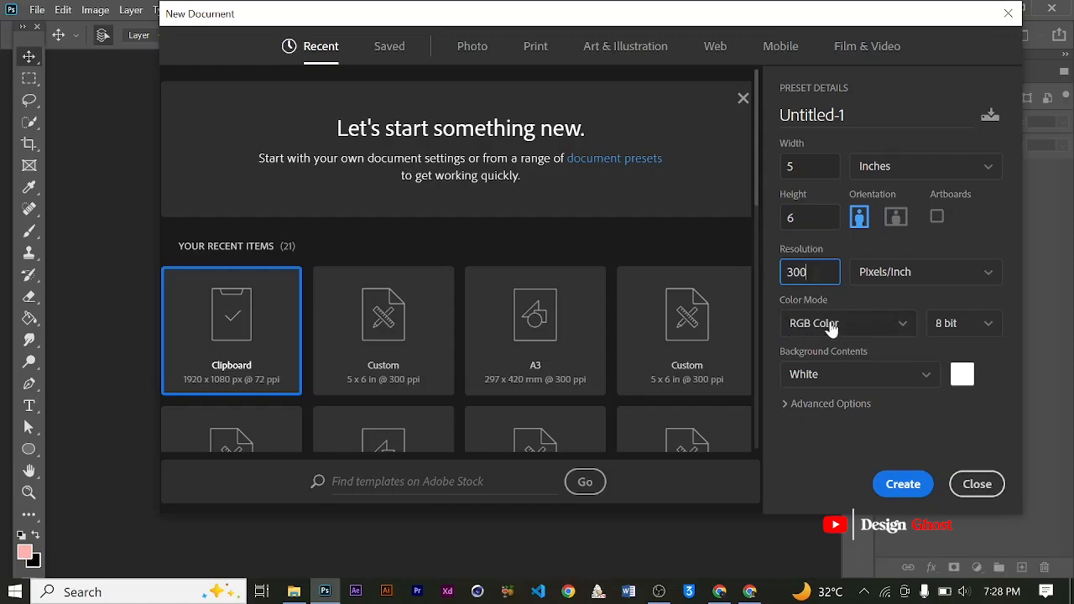
pyautogui.click(903, 485)
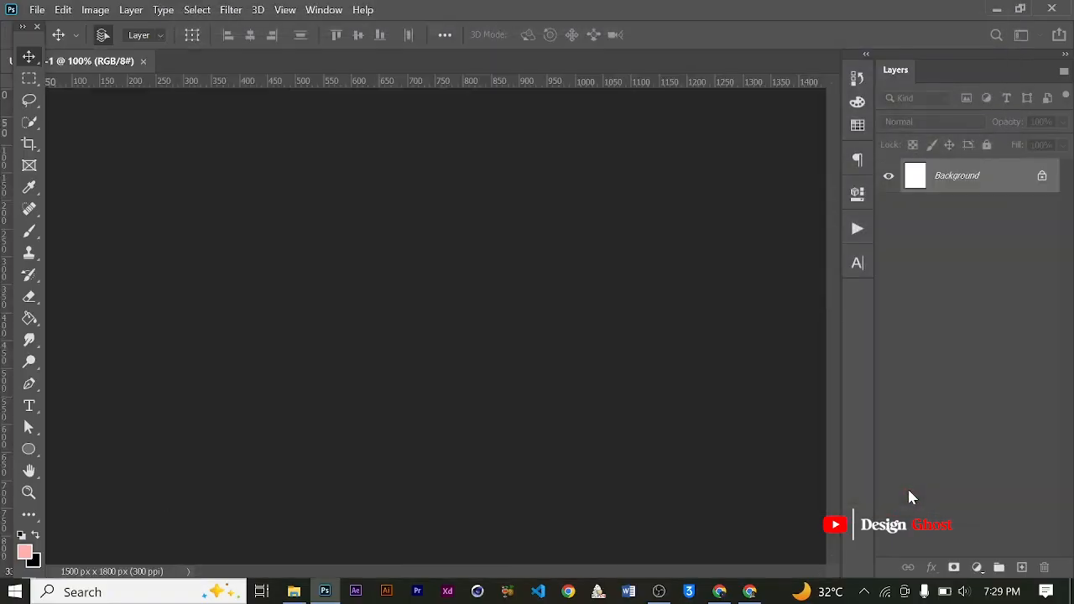
pyautogui.hotkey('ctrl', '0')
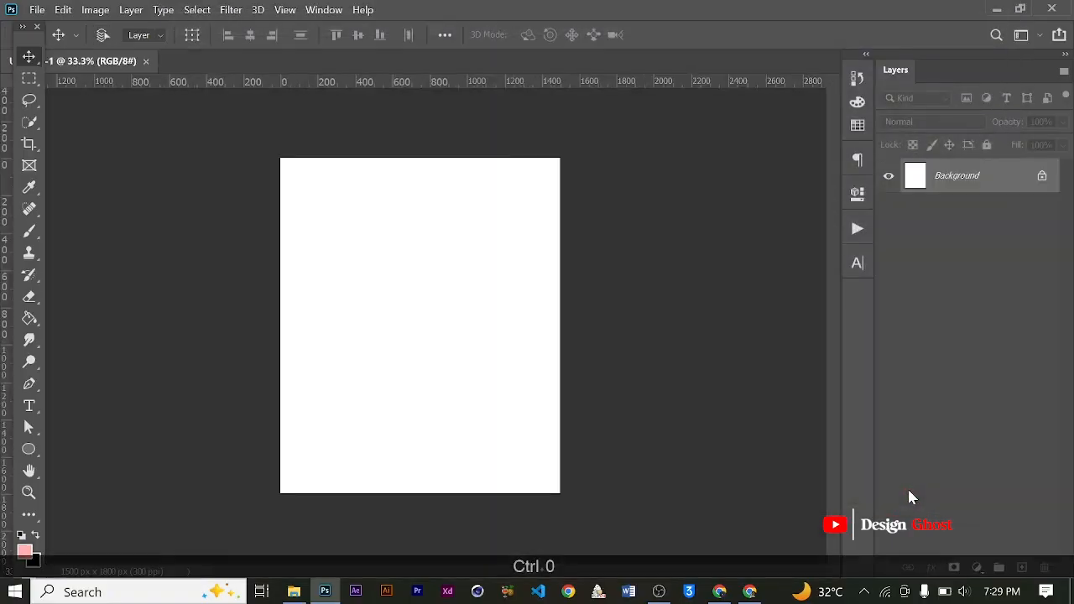
pyautogui.scroll(-1, 437, 298)
pyautogui.scroll(2, 435, 297)
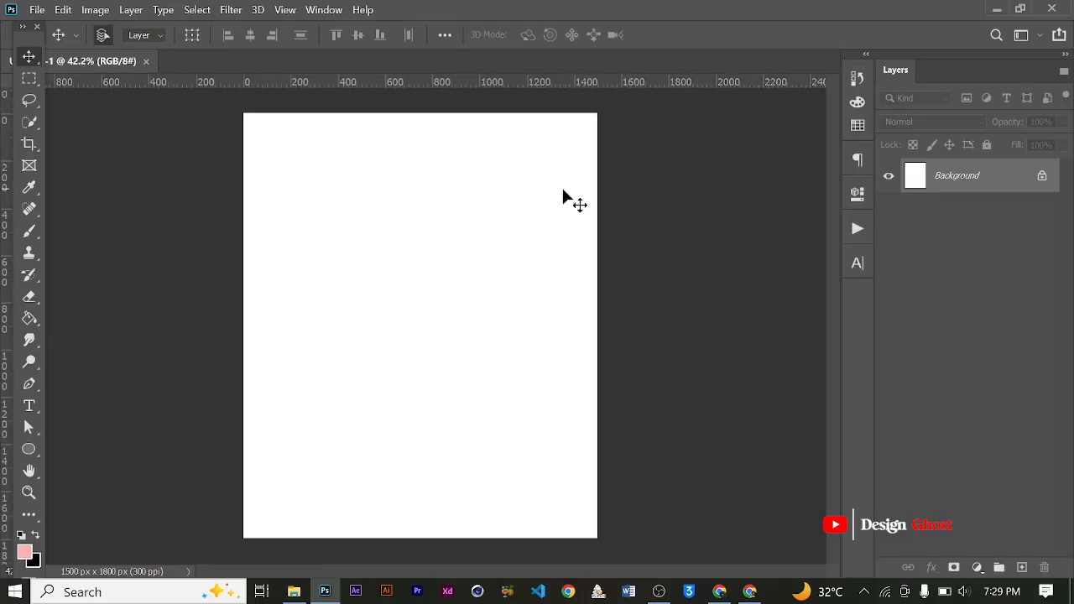
# Step: Review the invitation wording, color codes and fonts in the Baby Naming text file from the Baby folder in Downloads
pyautogui.click(295, 593)
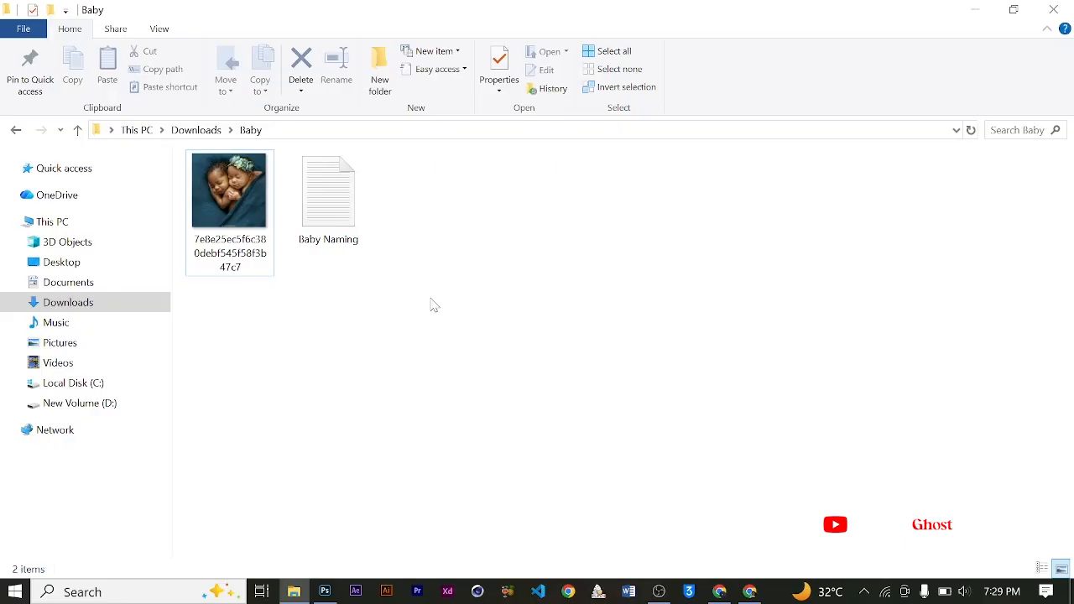
pyautogui.click(334, 214)
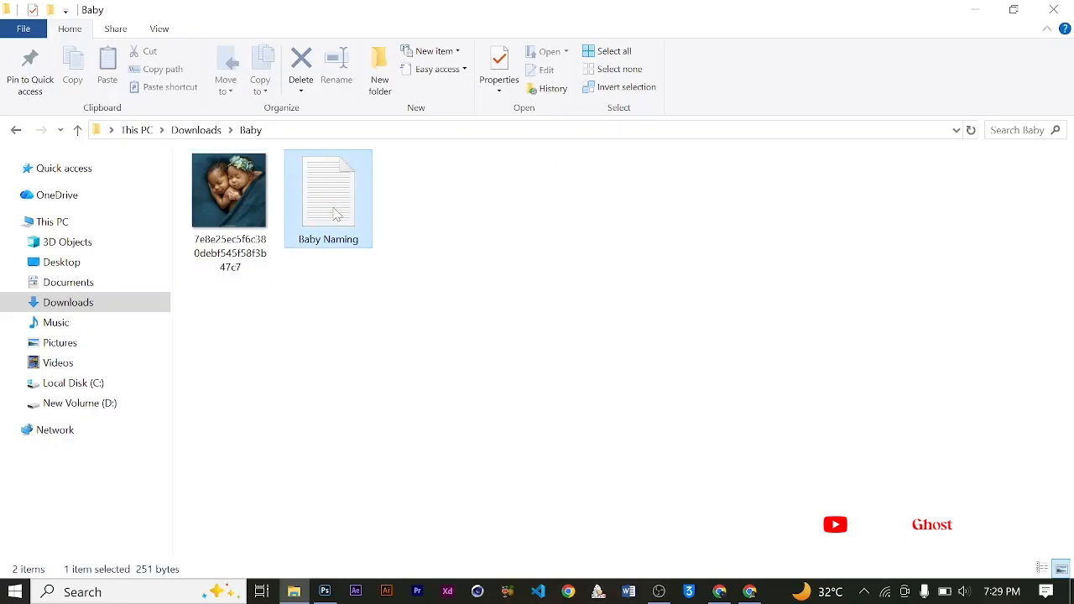
pyautogui.doubleClick(334, 214)
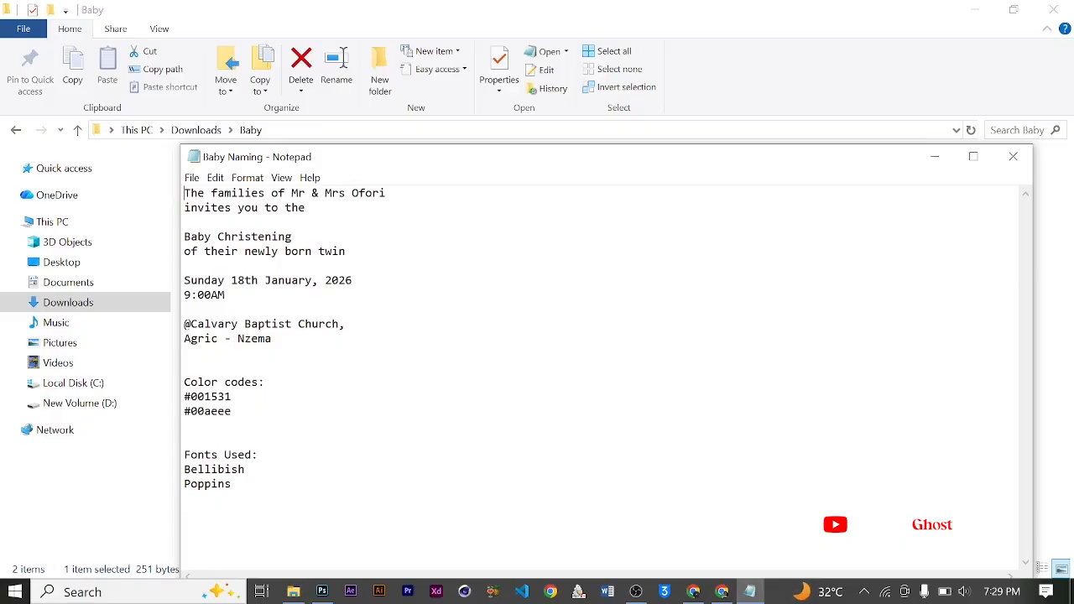
pyautogui.click(933, 159)
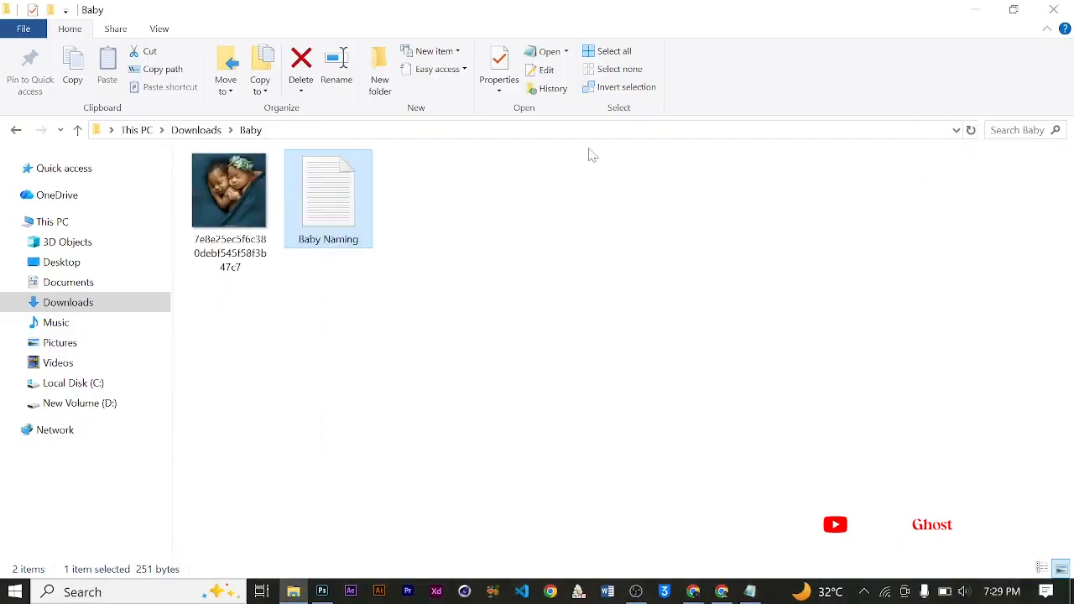
pyautogui.click(977, 8)
# Step: Add a new empty layer above the Background layer
pyautogui.click(1023, 568)
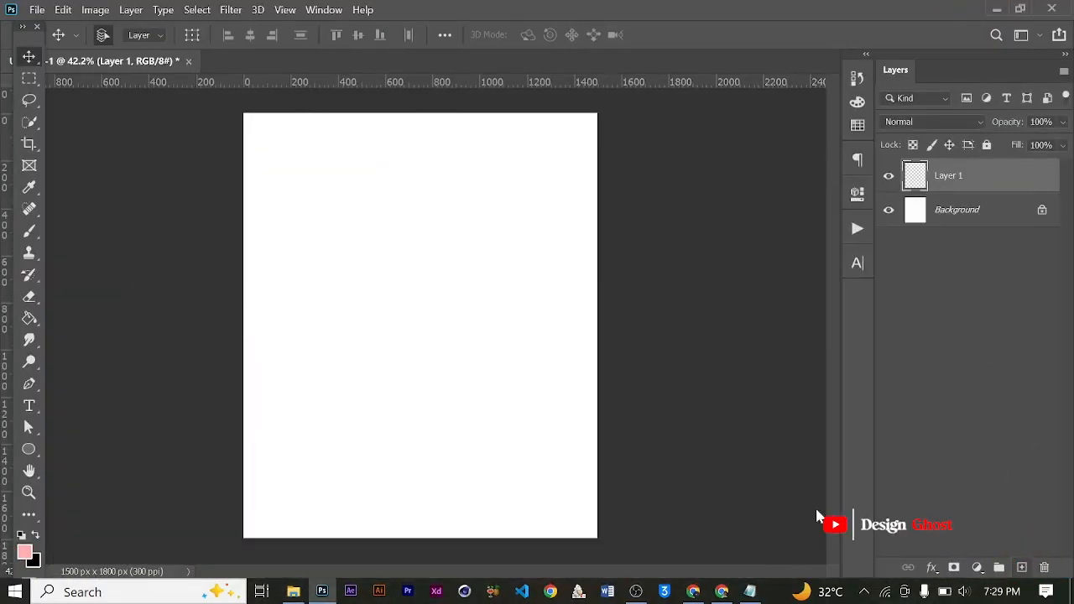
pyautogui.scroll(1, 406, 371)
pyautogui.scroll(-4, 406, 371)
pyautogui.hotkey('ctrl', '0')
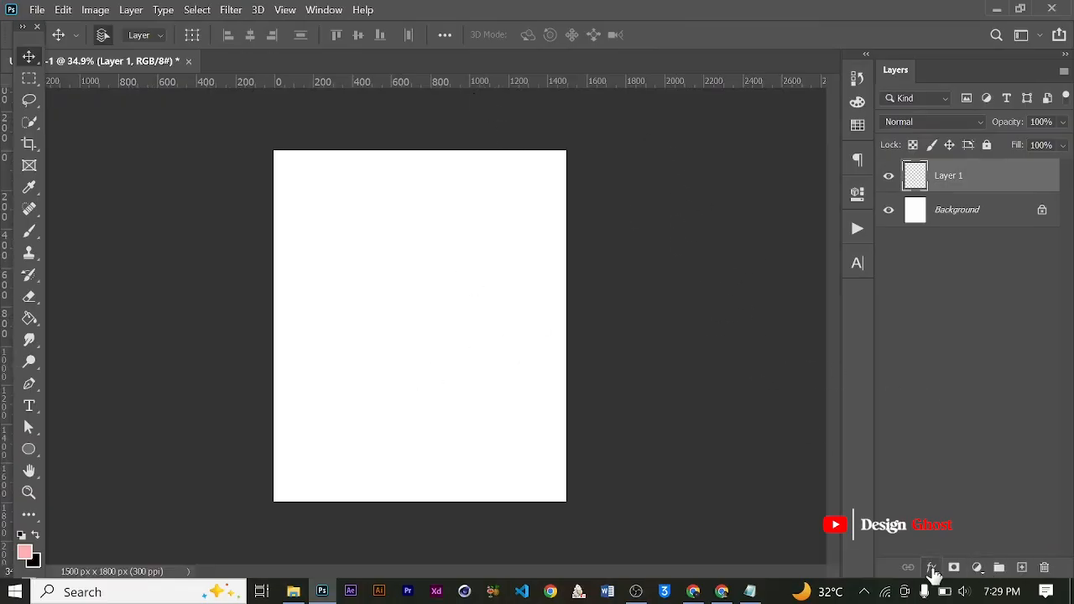
# Step: Consult the color codes in the Baby Naming note and add a Gradient Overlay to the new layer, opening its gradient for editing
pyautogui.click(749, 593)
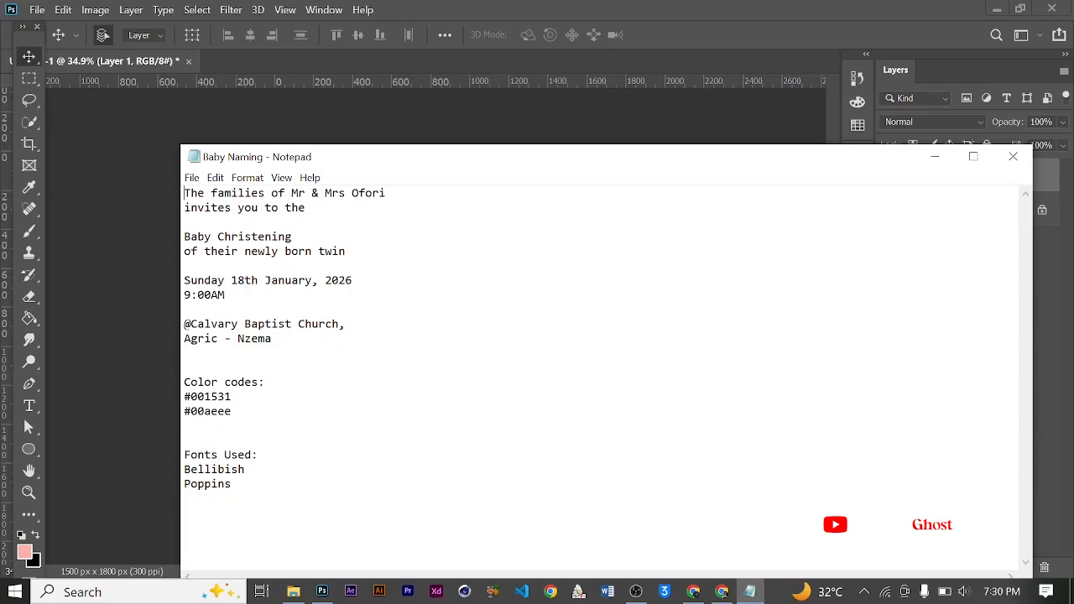
pyautogui.click(941, 158)
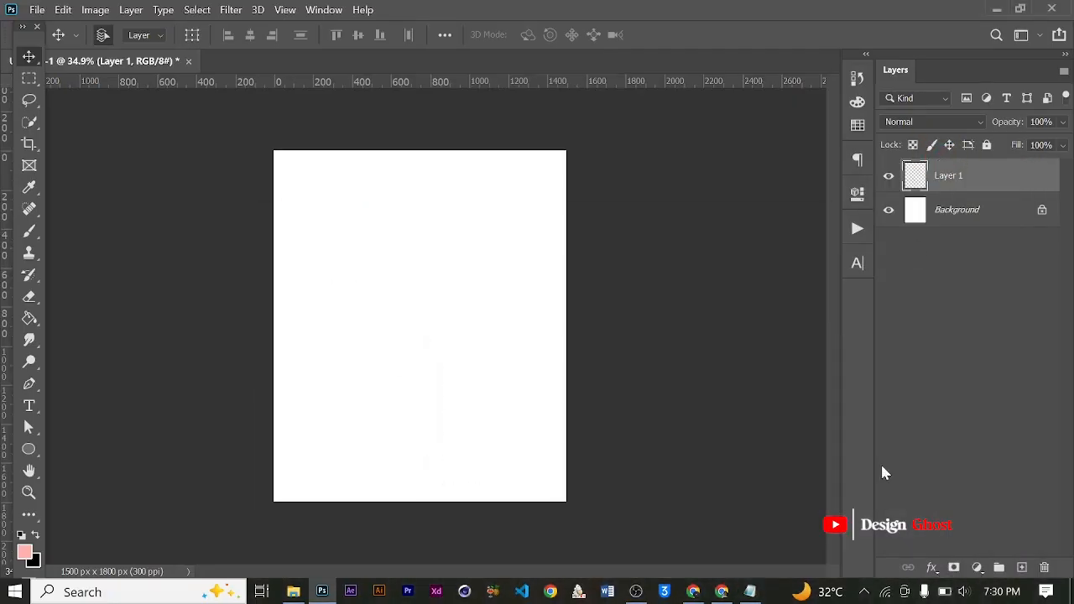
pyautogui.click(932, 568)
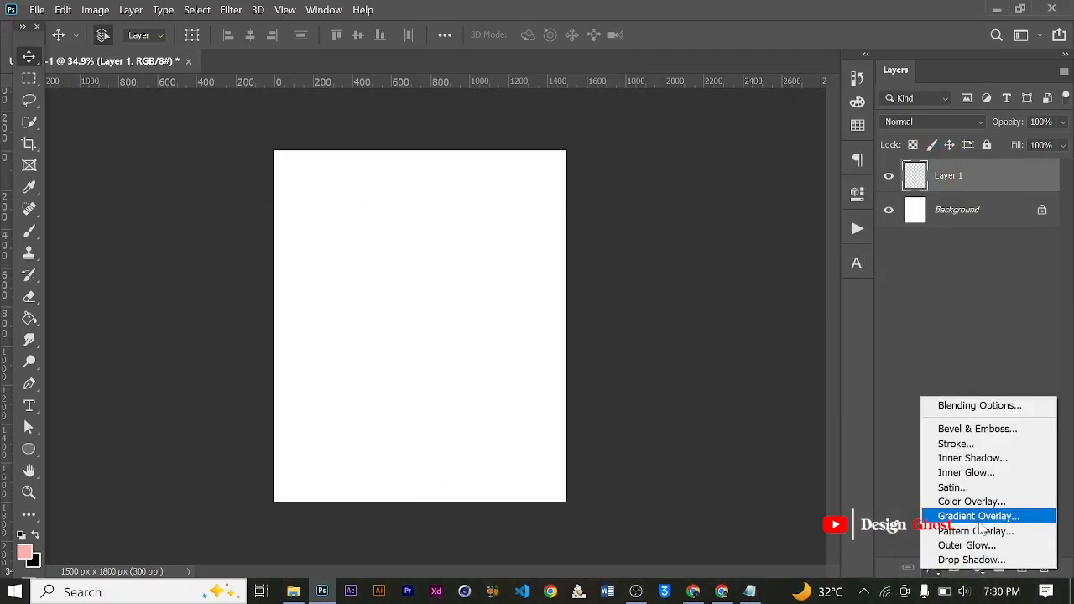
pyautogui.click(982, 517)
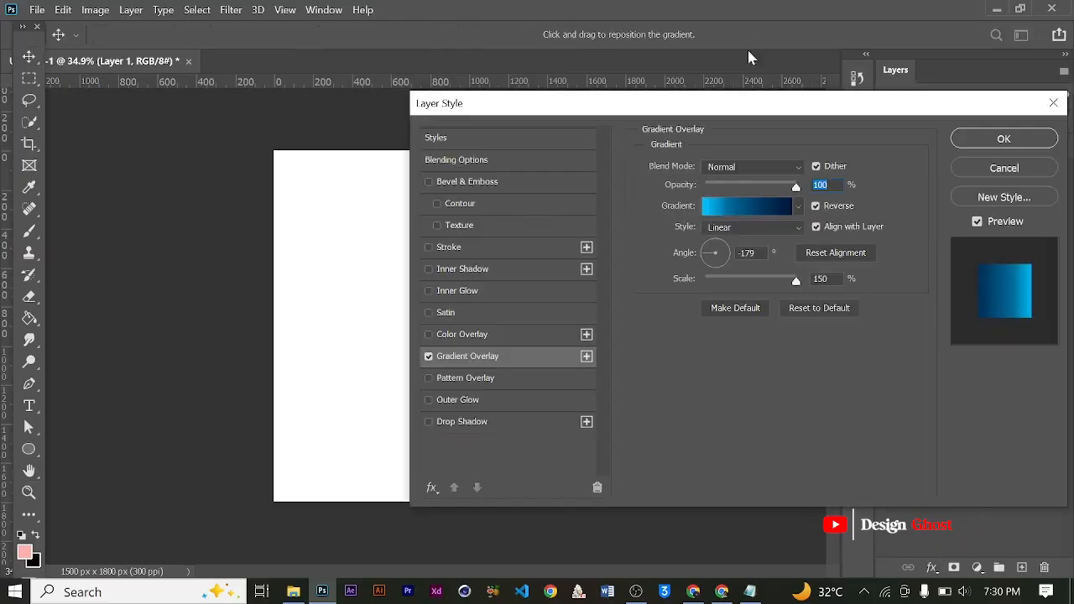
pyautogui.moveTo(743, 110); pyautogui.dragTo(715, 102)
pyautogui.click(719, 199)
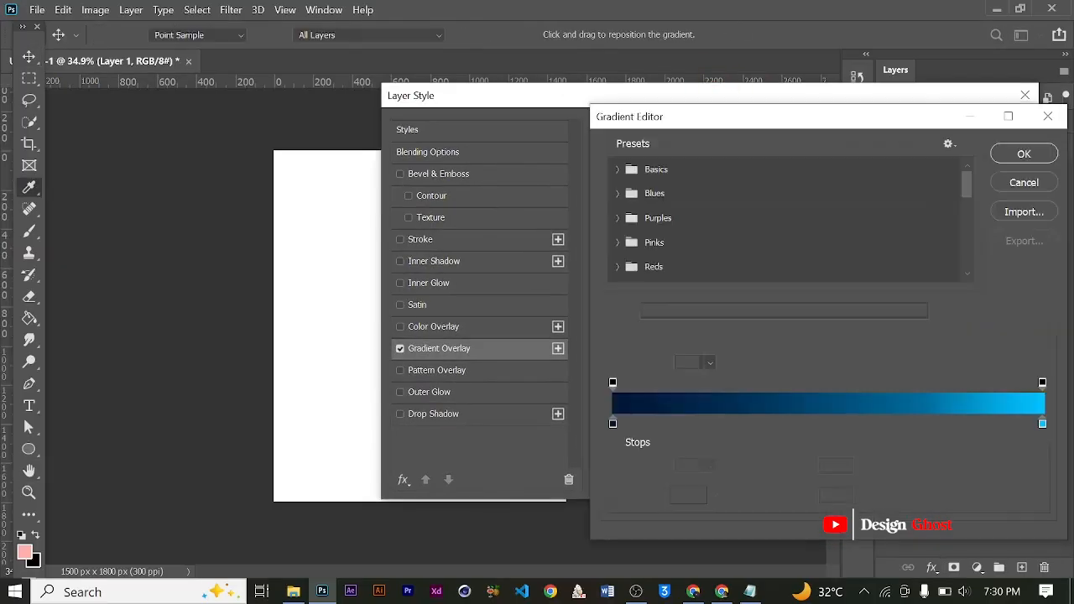
# Step: Use gradient stops #001638 and #00c1ff, and apply the reversed linear overlay at a -179° angle and 150% scale
pyautogui.click(1044, 427)
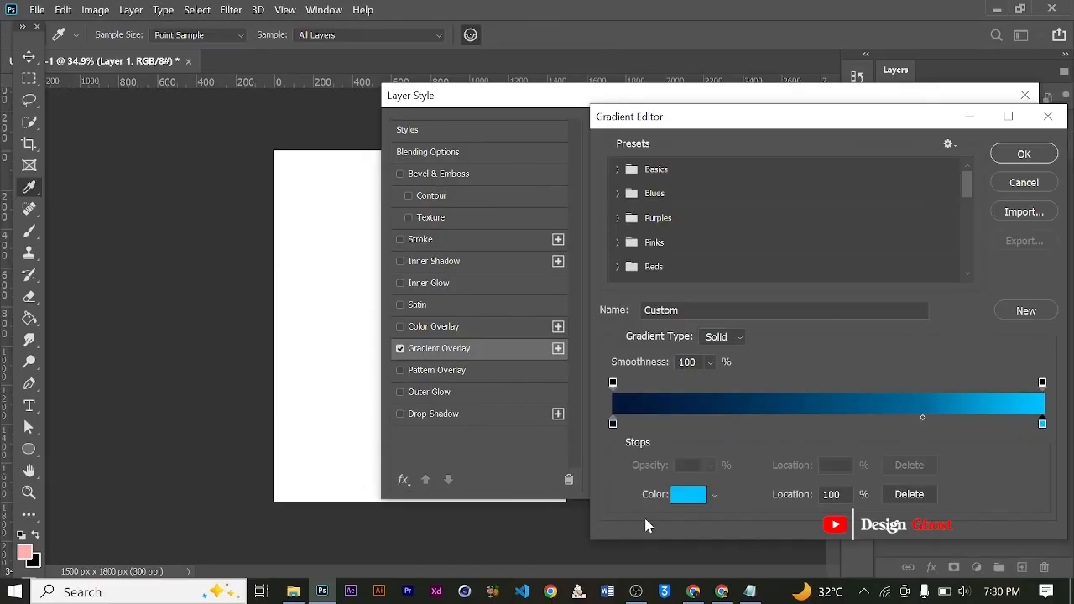
pyautogui.click(691, 497)
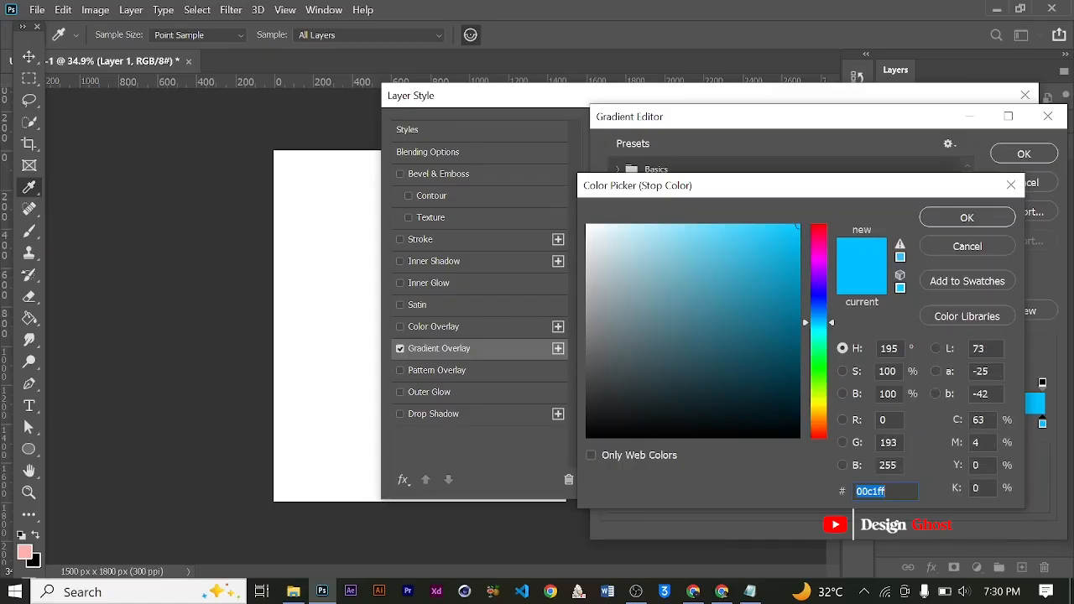
pyautogui.click(982, 221)
pyautogui.click(613, 425)
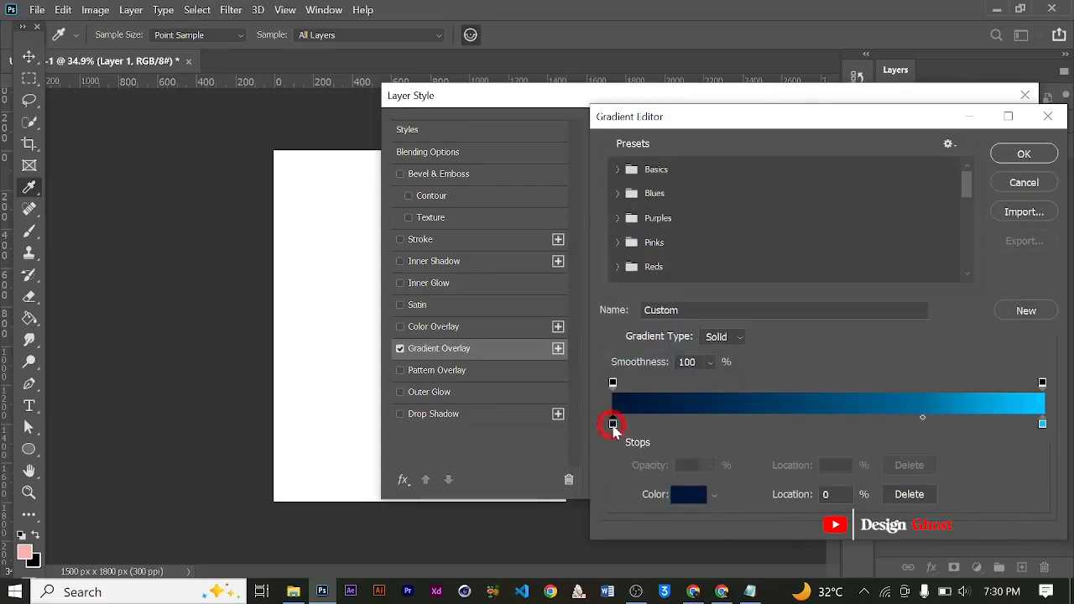
pyautogui.click(688, 495)
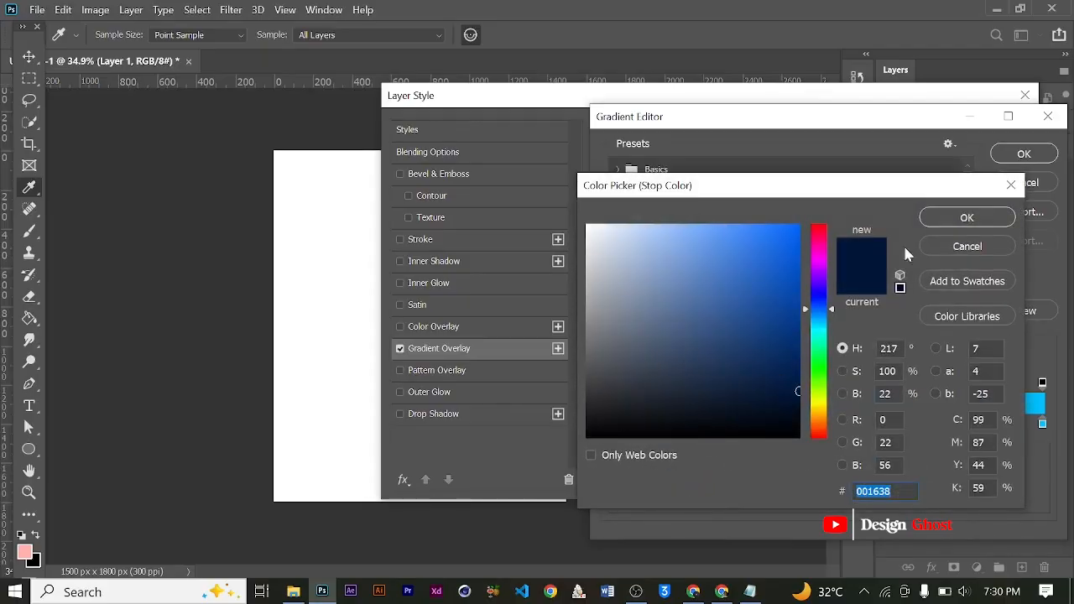
pyautogui.click(967, 220)
pyautogui.moveTo(943, 128); pyautogui.dragTo(844, 115)
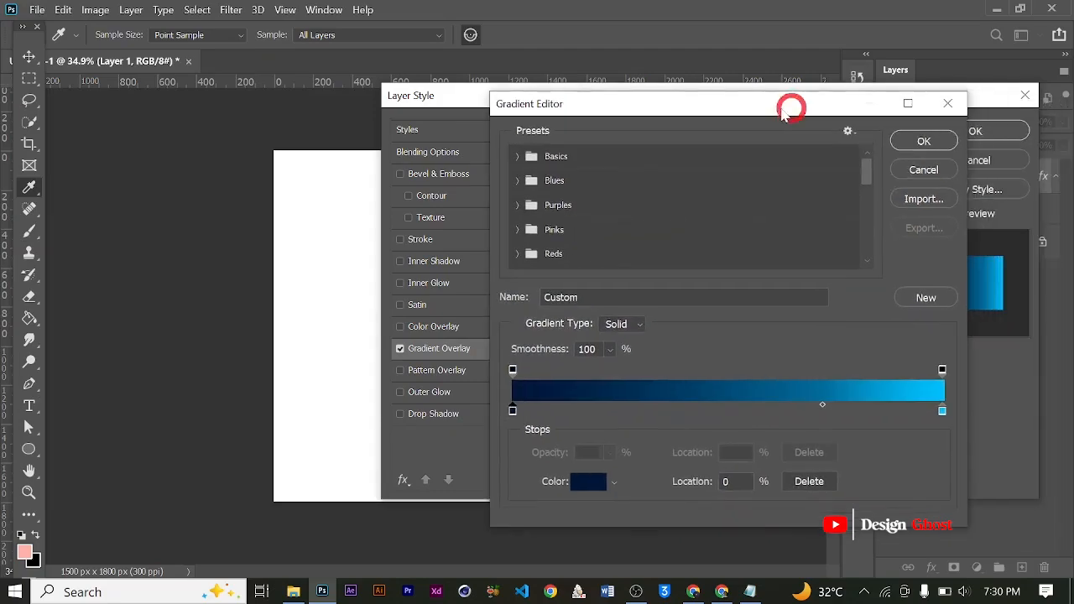
pyautogui.click(925, 140)
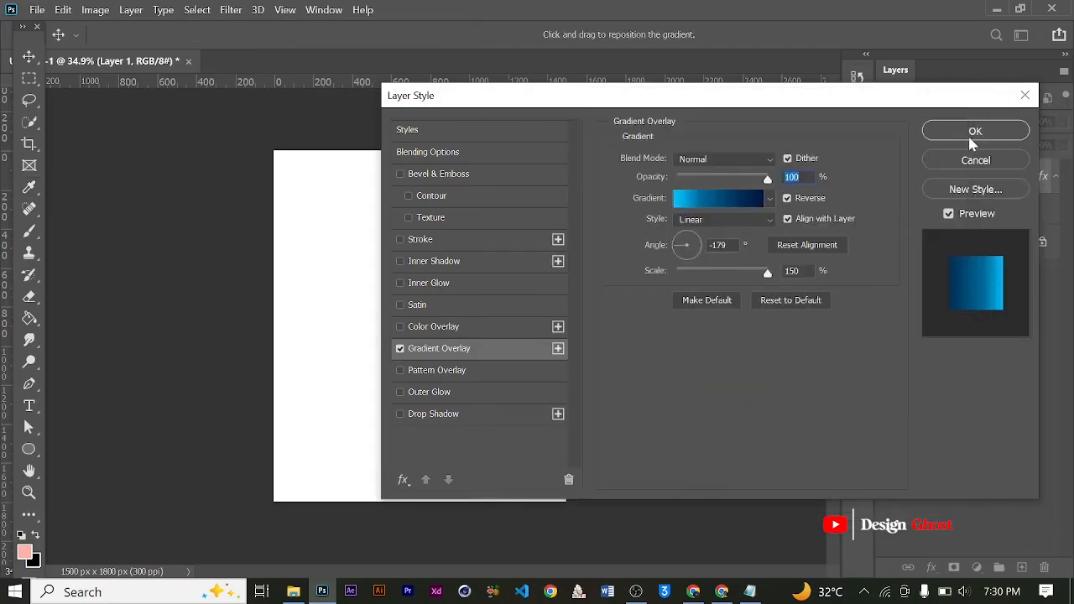
pyautogui.click(965, 132)
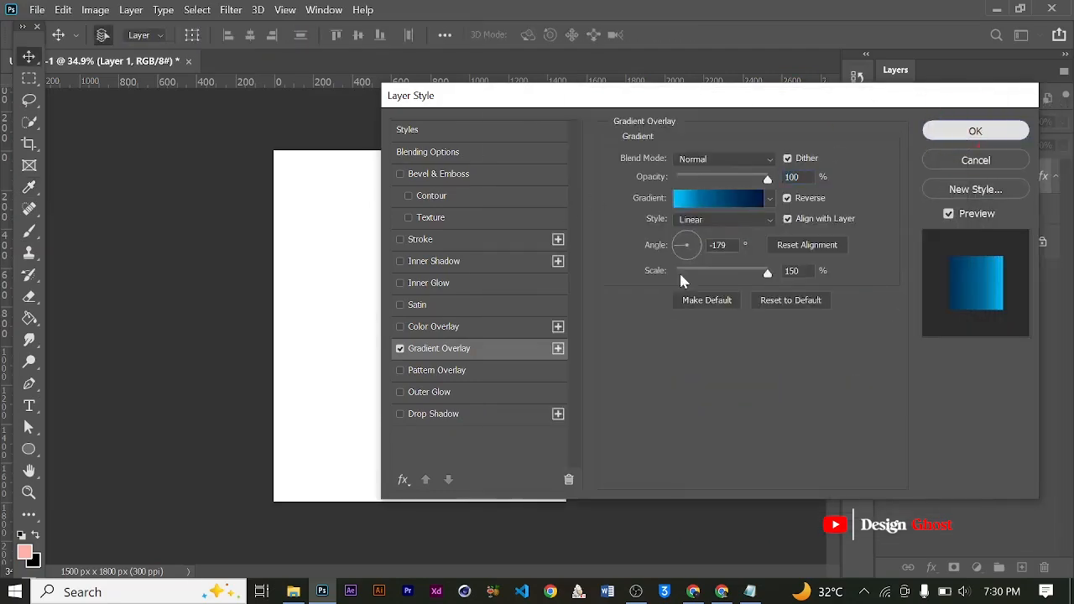
# Step: Fill the new layer with the pink foreground color using the Paint Bucket tool so the gradient overlay covers the canvas
pyautogui.hotkey('ctrl', '0')
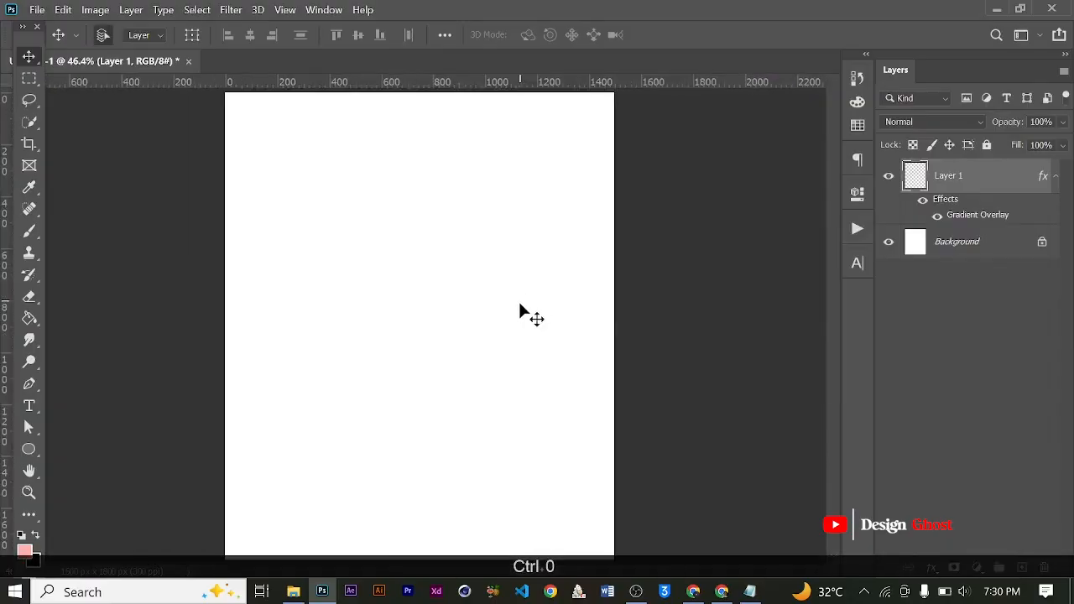
pyautogui.scroll(2, 601, 294)
pyautogui.scroll(-4, 581, 301)
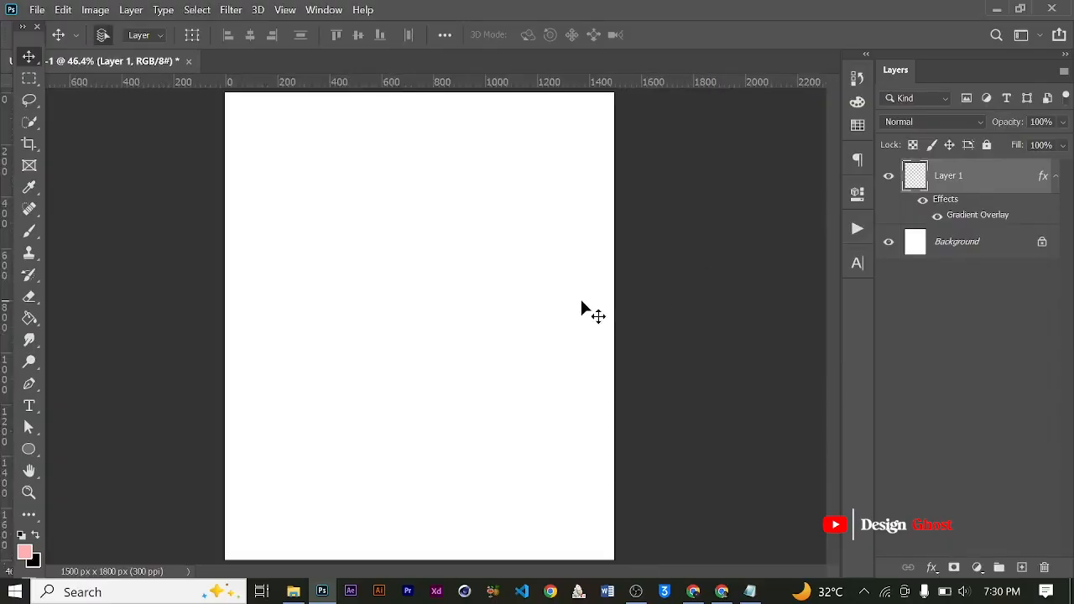
pyautogui.press('g')
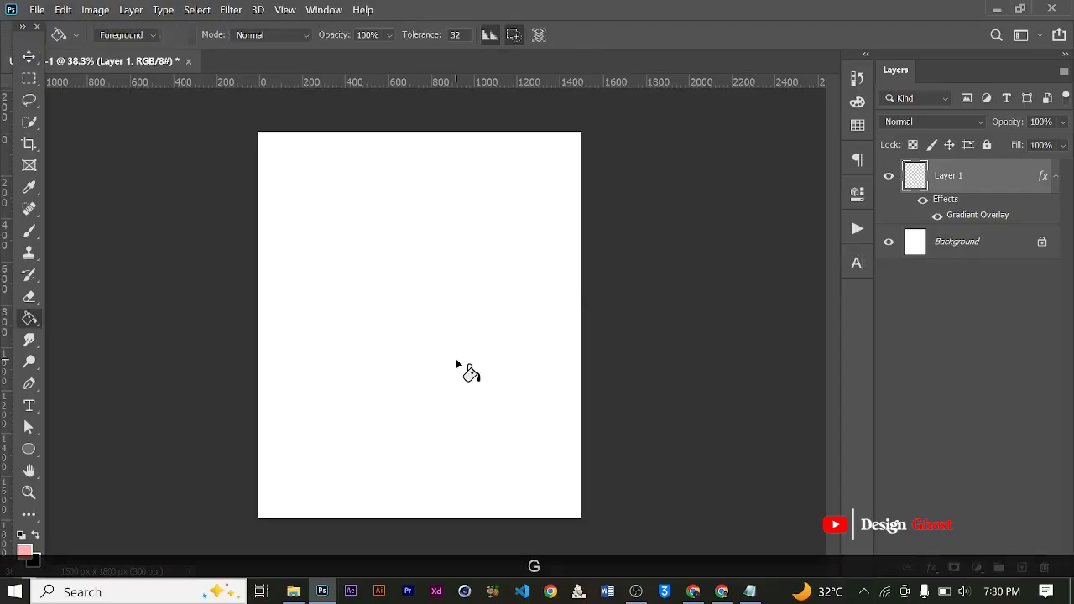
pyautogui.click(431, 313)
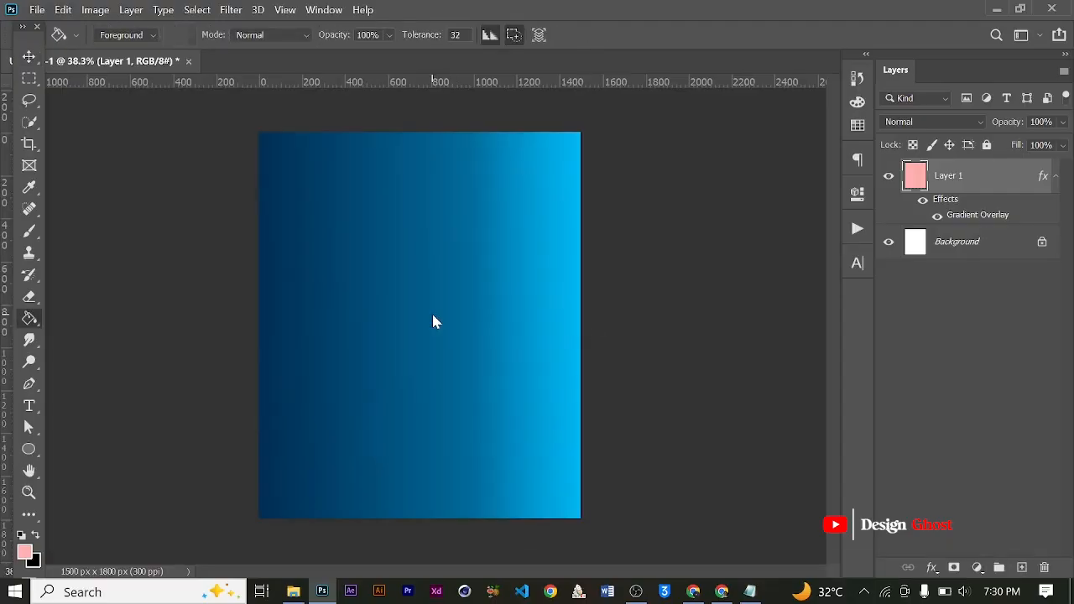
pyautogui.press('v')
pyautogui.scroll(1, 508, 401)
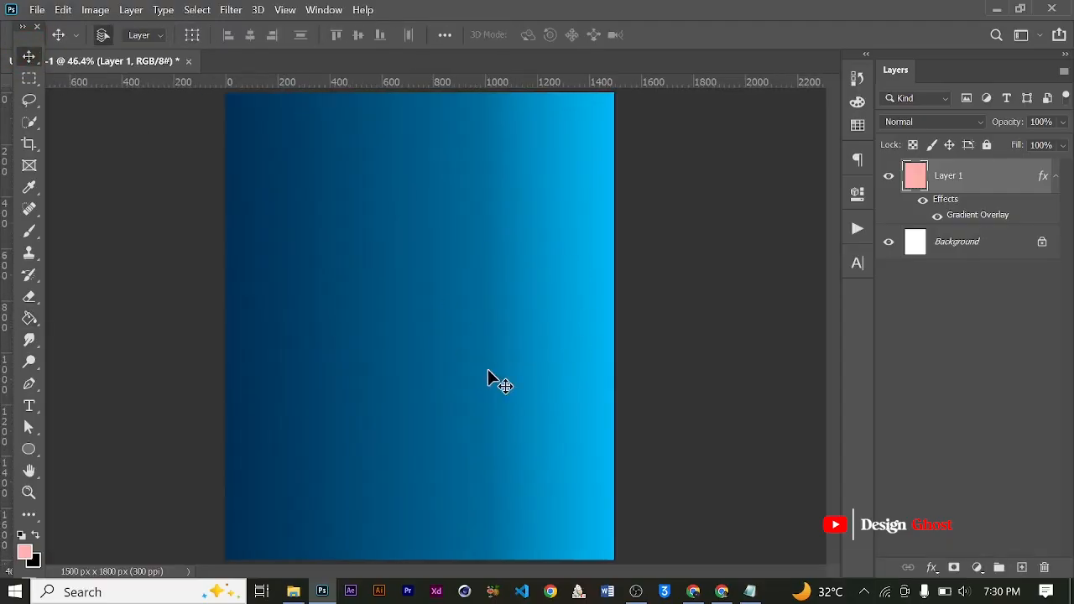
pyautogui.scroll(-1, 470, 336)
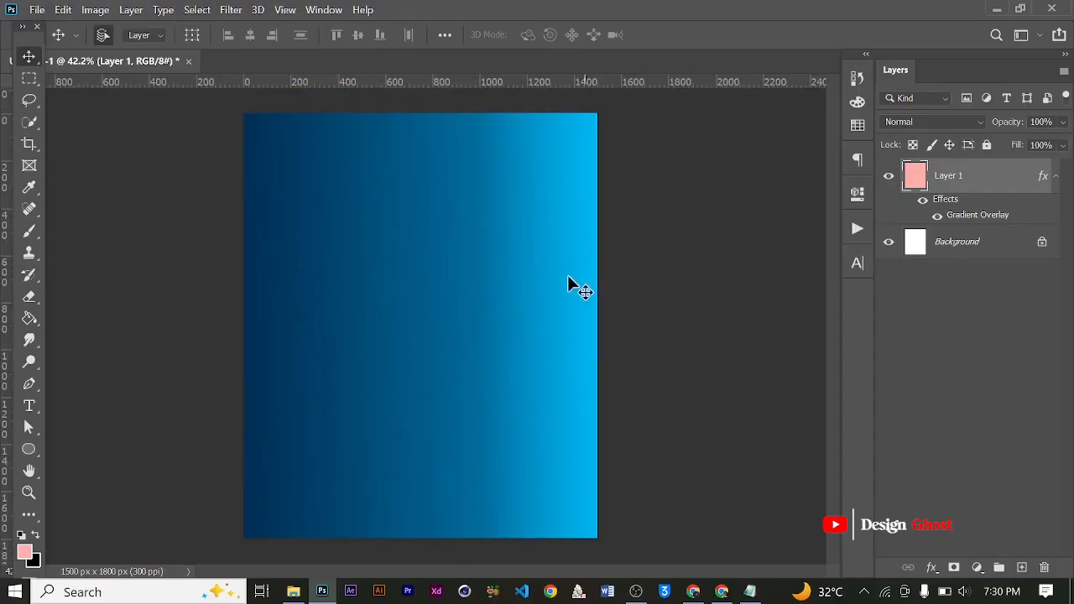
# Step: Change Layer 1's gradient overlay to a -21° angle, keeping the scale at 150%, and apply the style
pyautogui.click(932, 568)
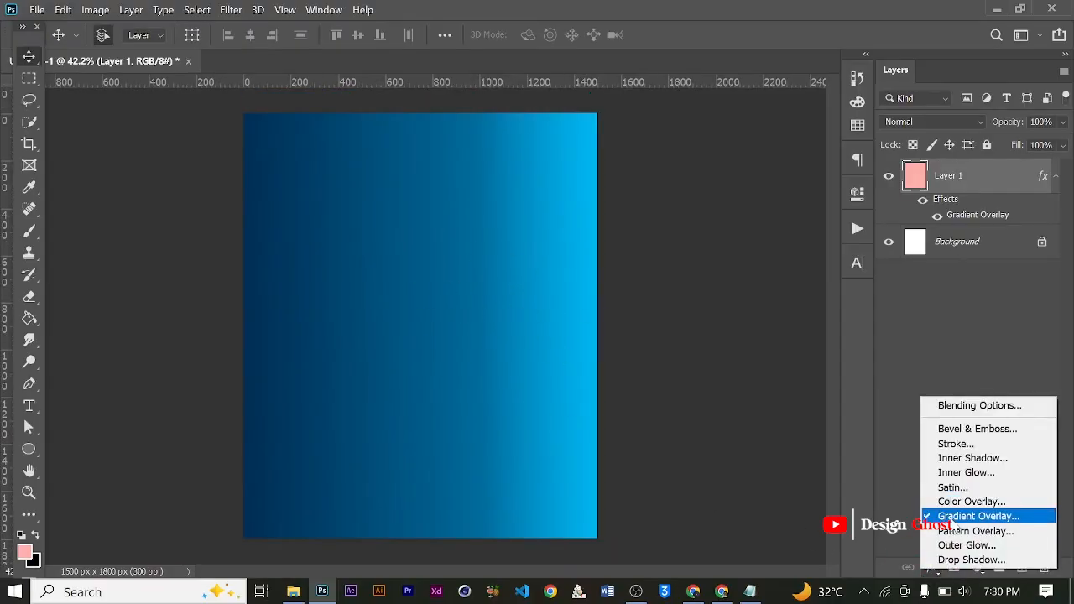
pyautogui.click(951, 520)
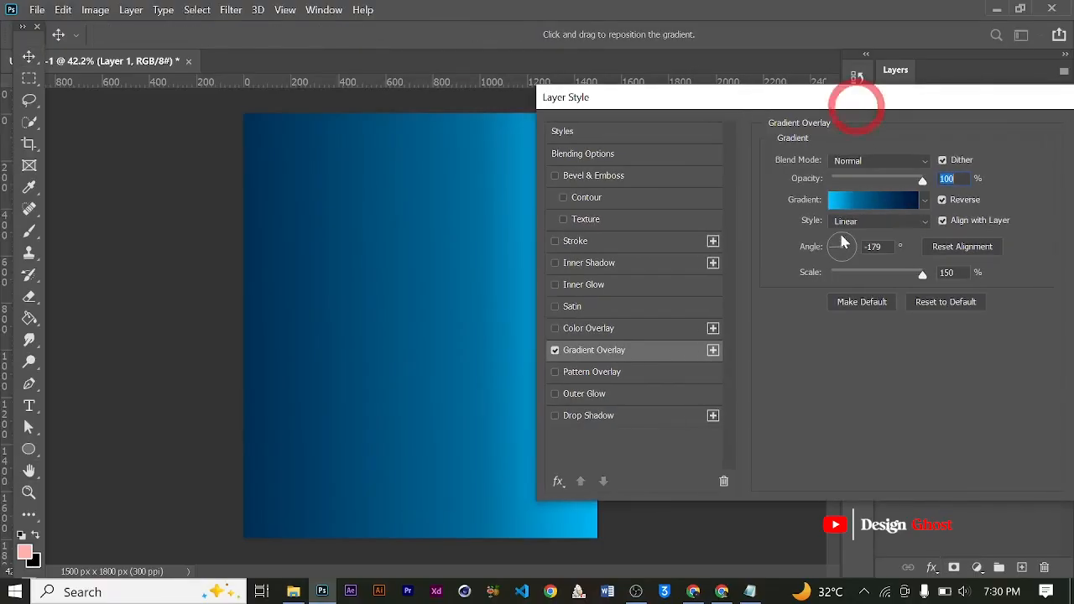
pyautogui.click(840, 240)
pyautogui.moveTo(840, 240); pyautogui.dragTo(850, 248)
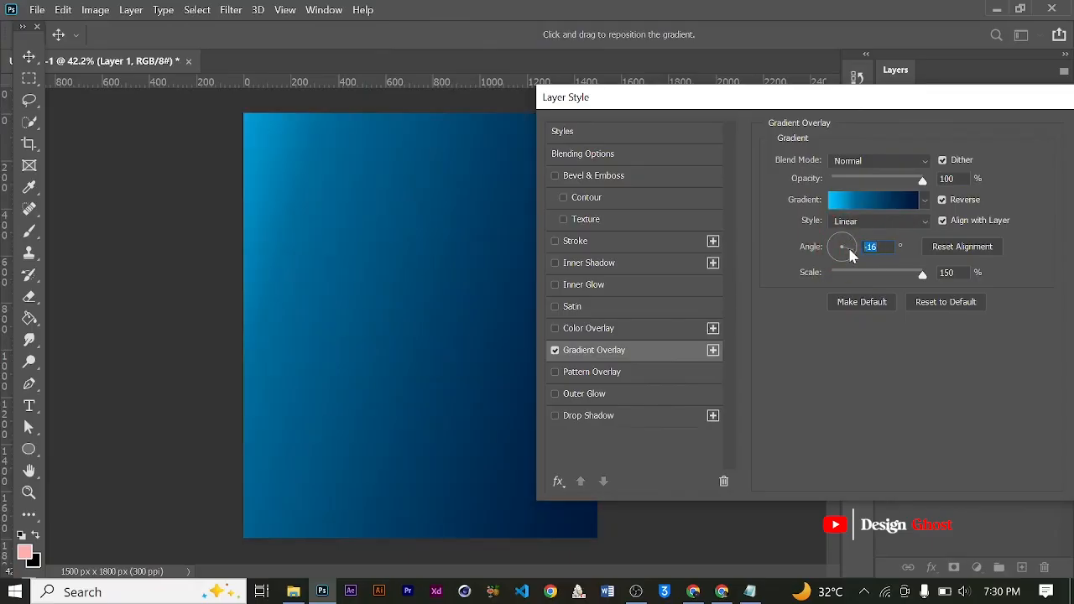
pyautogui.click(848, 259)
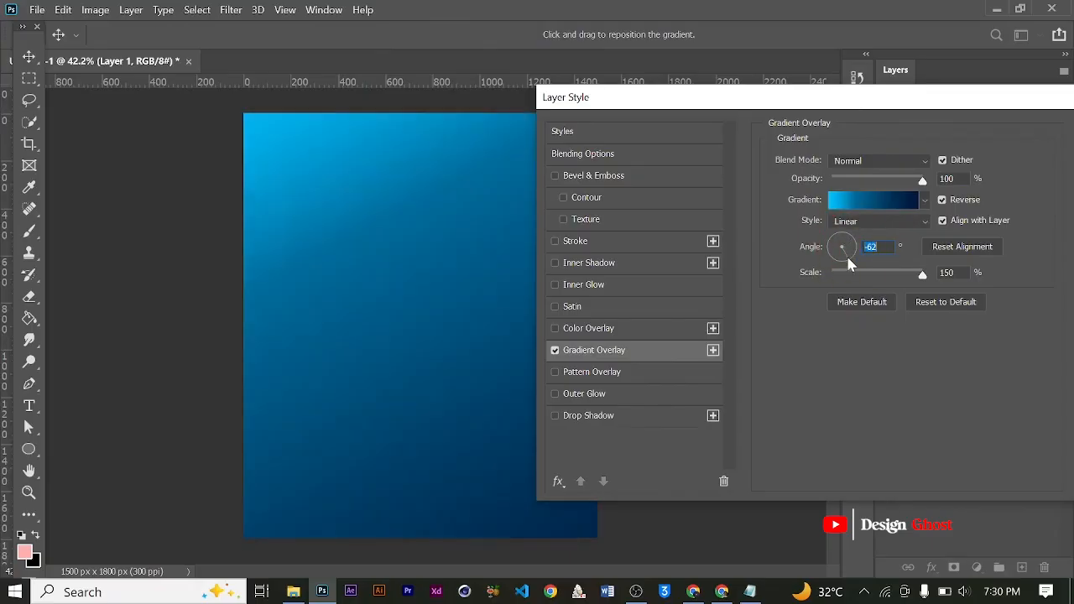
pyautogui.click(853, 250)
pyautogui.click(846, 252)
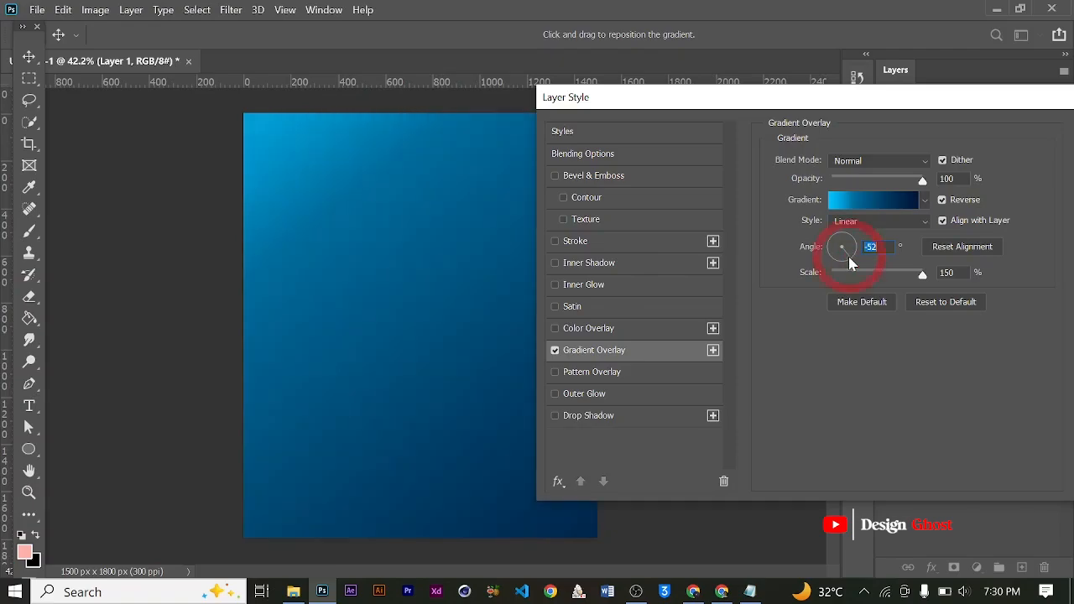
pyautogui.click(835, 261)
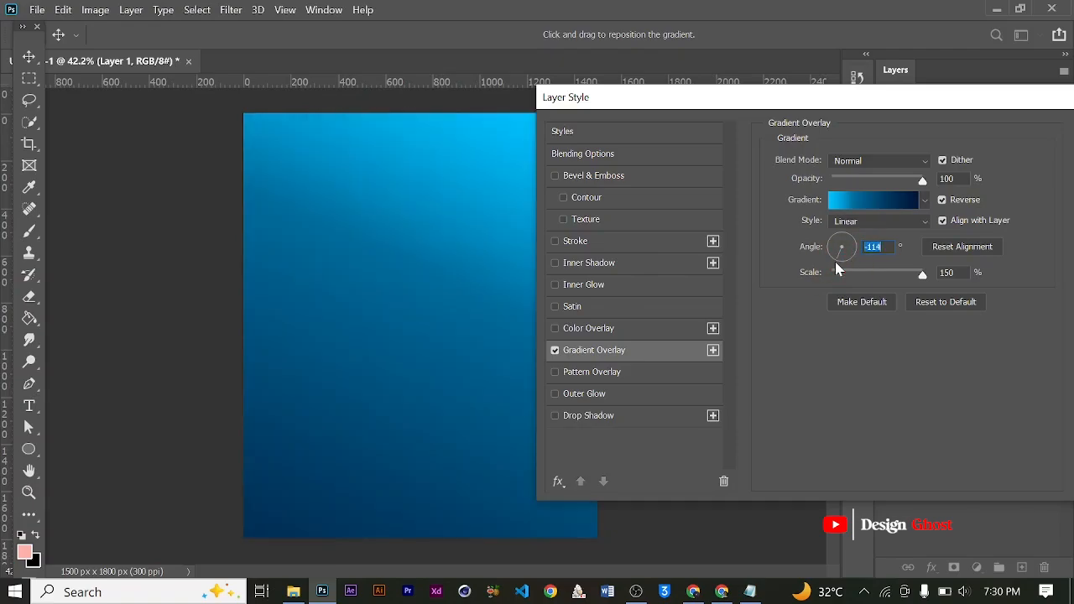
pyautogui.click(821, 258)
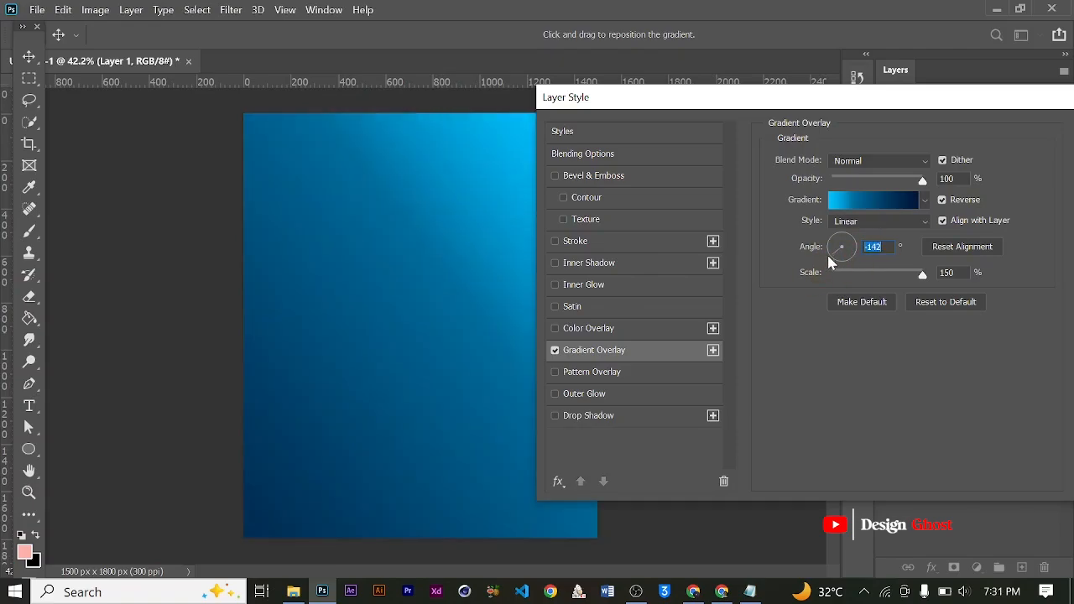
pyautogui.moveTo(831, 250); pyautogui.dragTo(852, 251)
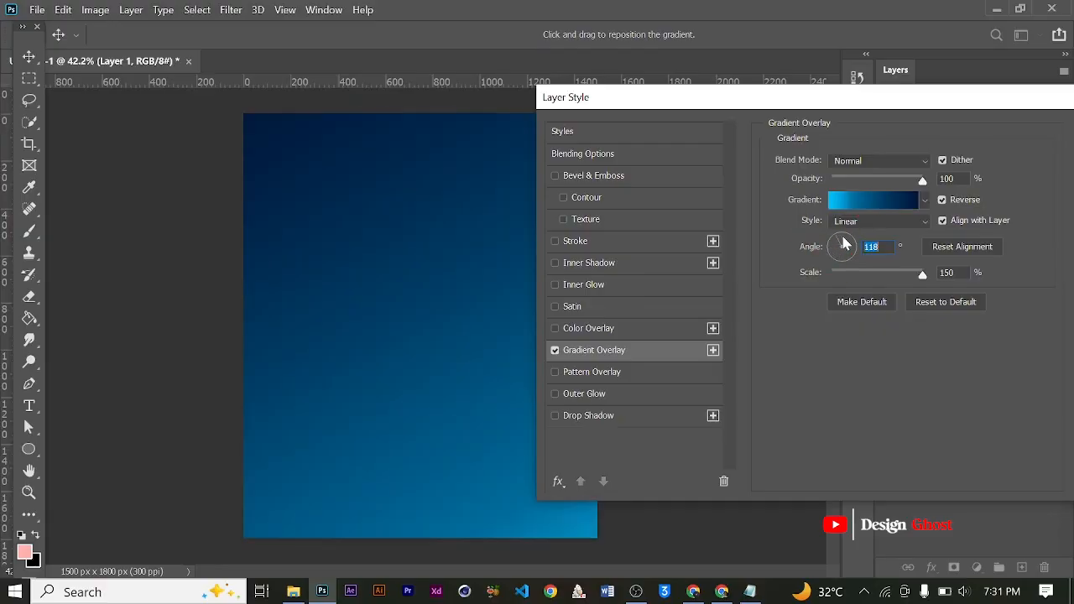
pyautogui.moveTo(922, 275); pyautogui.dragTo(893, 274)
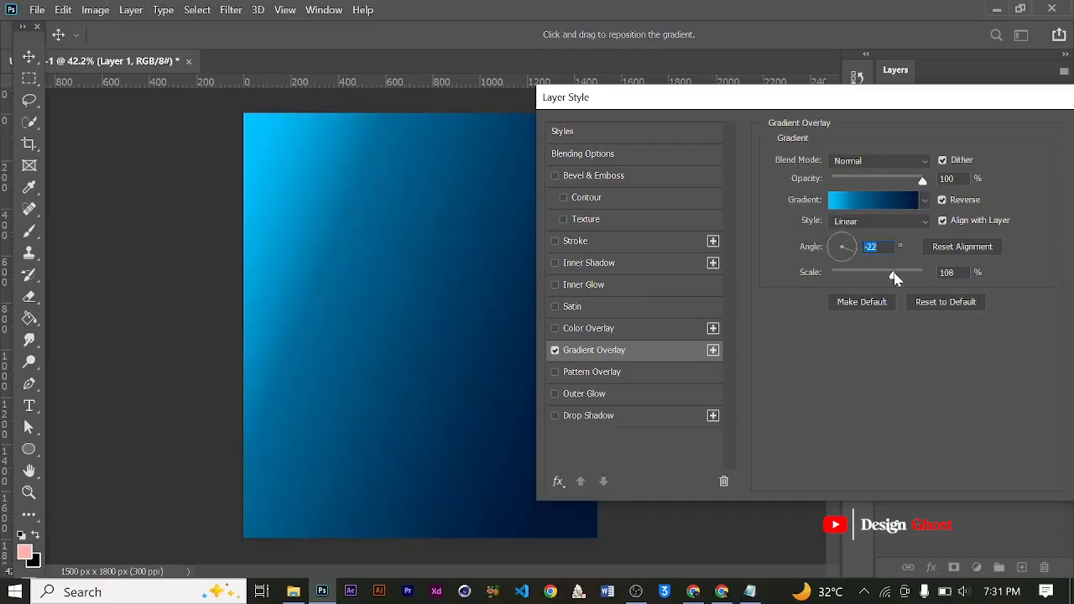
pyautogui.click(852, 252)
pyautogui.moveTo(896, 279); pyautogui.dragTo(922, 275)
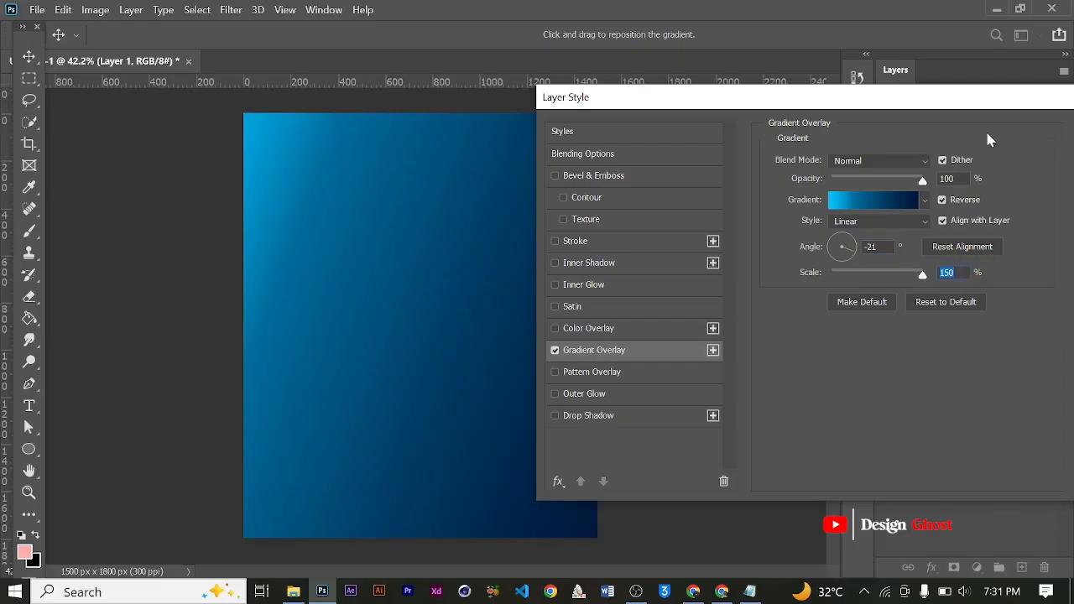
pyautogui.moveTo(985, 99); pyautogui.dragTo(772, 99)
pyautogui.press('Return')
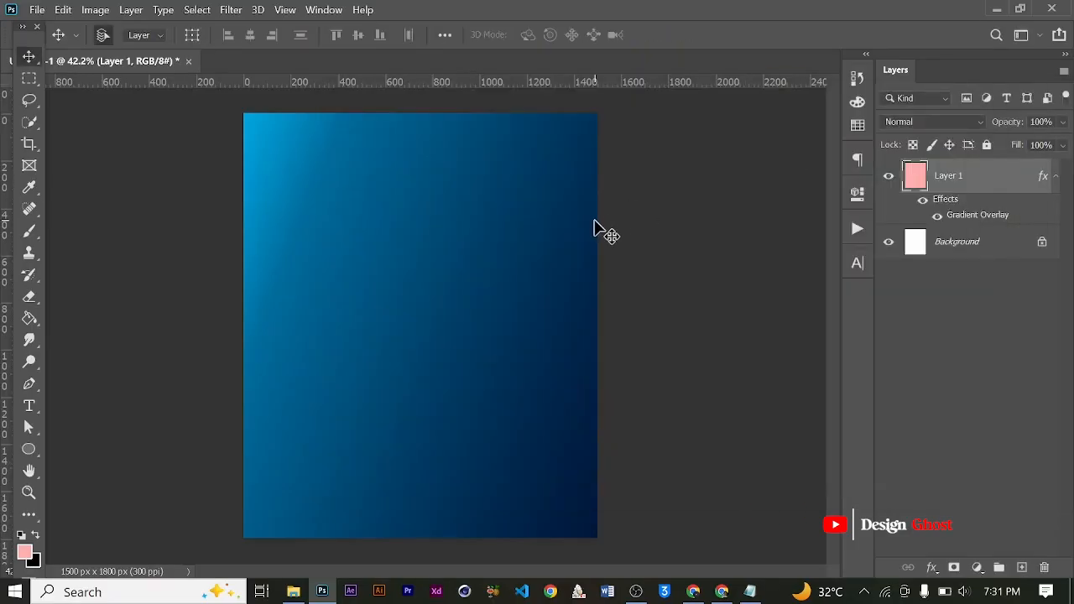
pyautogui.hotkey('ctrl', '0')
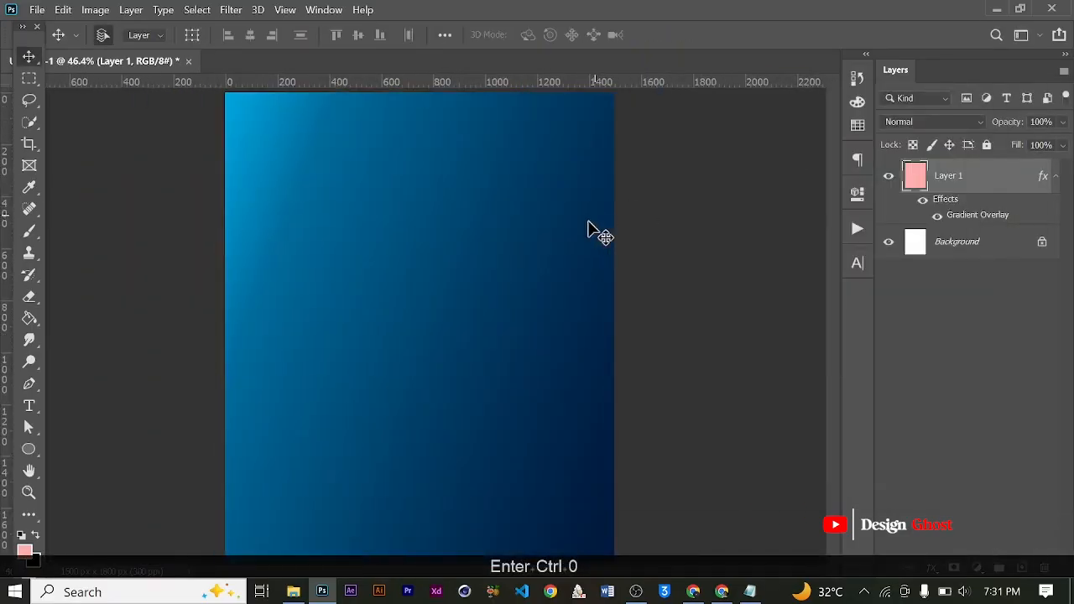
# Step: Open the sleeping twins photo from the file folder as its own document and resample it to 150 pixels/inch
pyautogui.click(292, 592)
pyautogui.moveTo(209, 204); pyautogui.dragTo(571, 59)
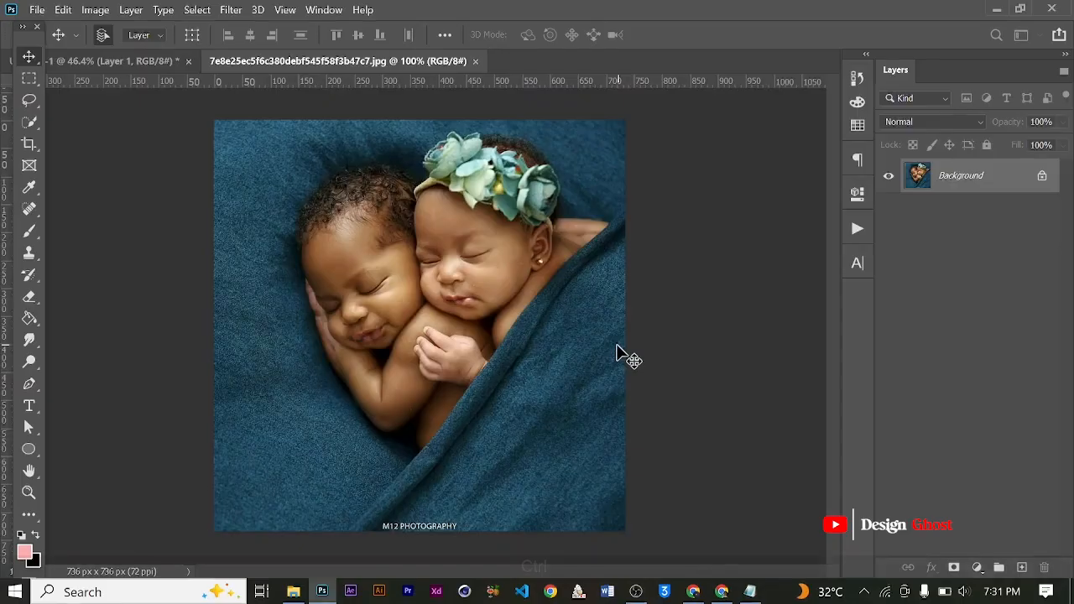
pyautogui.hotkey('ctrl', 'alt', 'i')
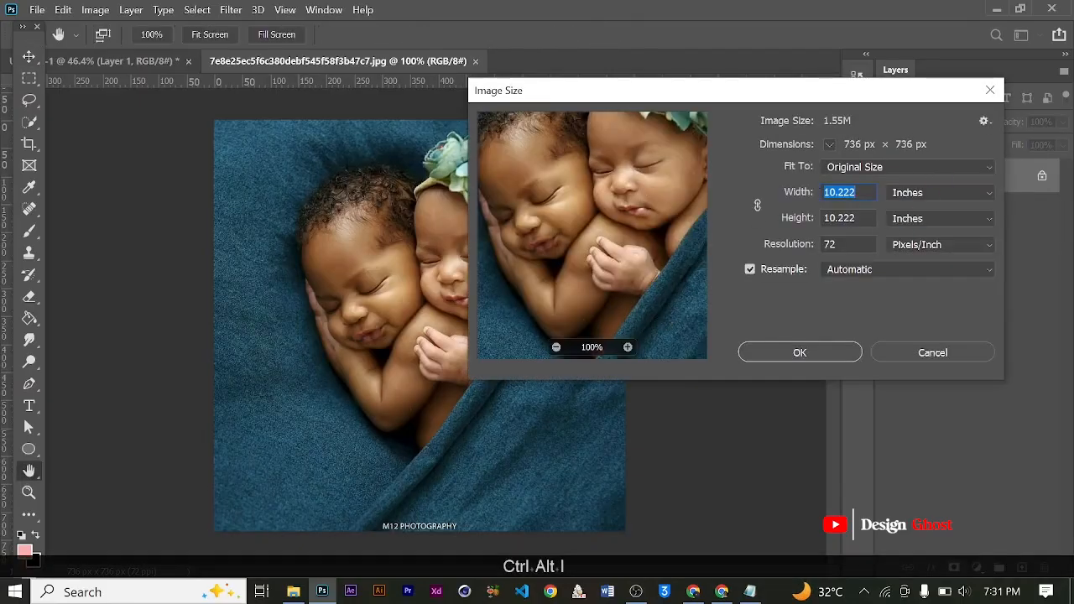
pyautogui.press('Tab')
pyautogui.press('Tab')
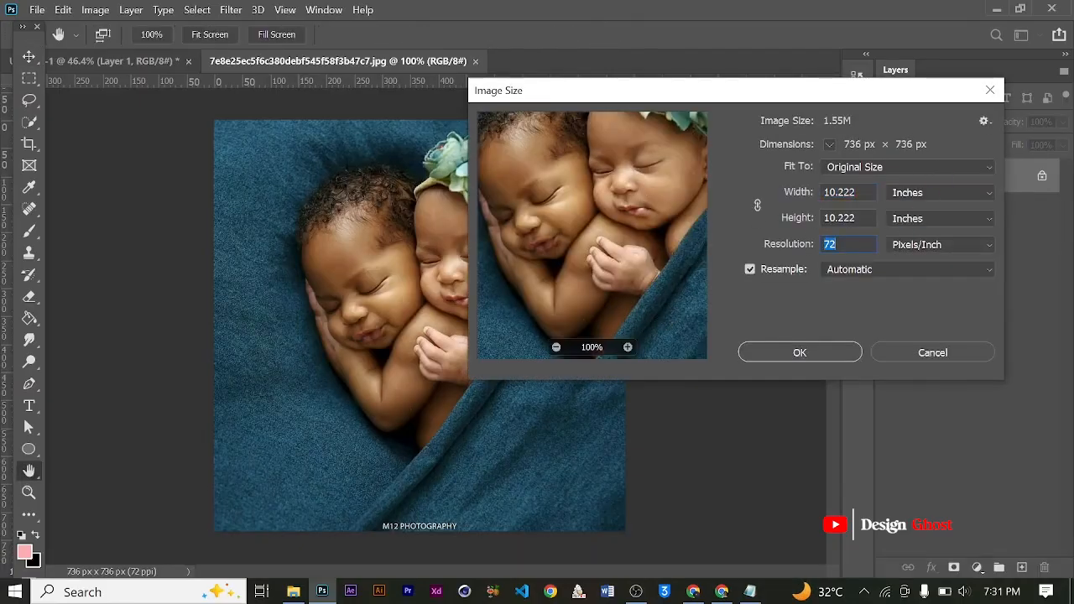
pyautogui.write('150')
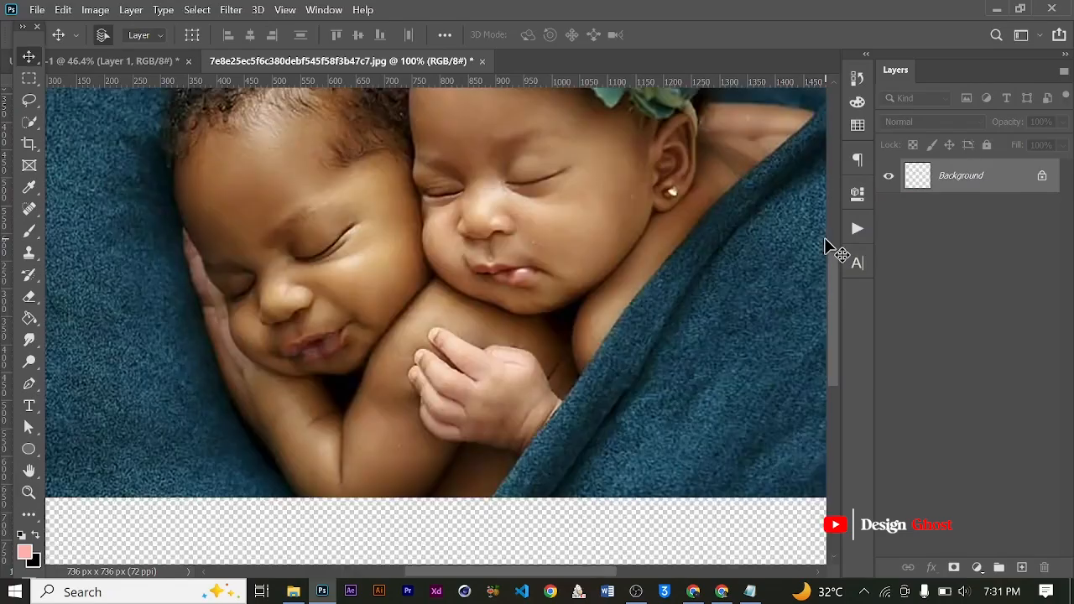
pyautogui.hotkey('ctrl', '0')
pyautogui.scroll(-2, 239, 244)
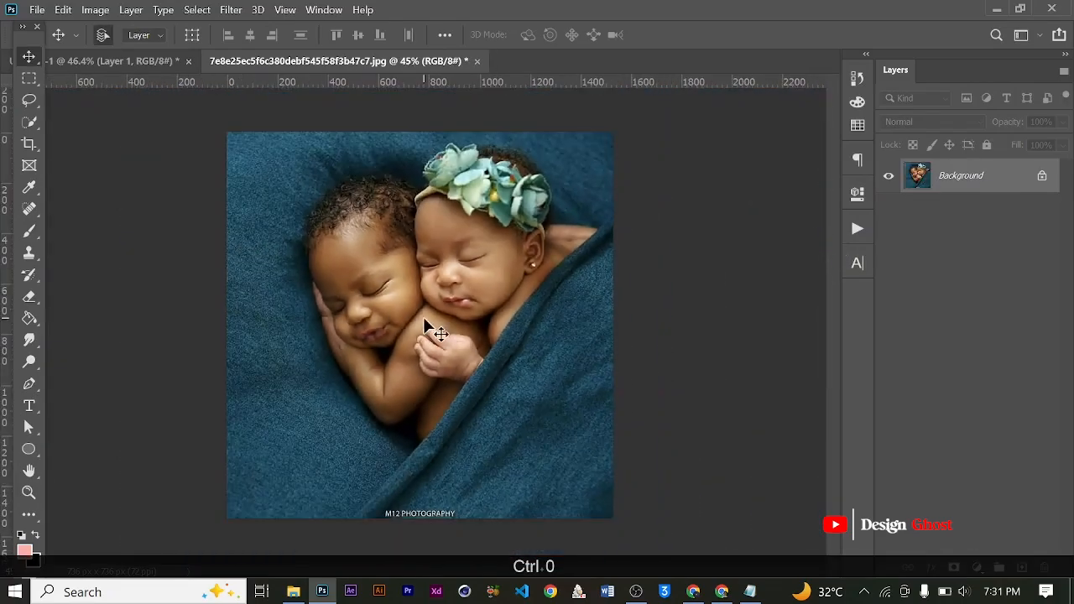
# Step: Bring the twins photo into the flyer, position it over the upper canvas and scale it to 103.53% to span the full width
pyautogui.moveTo(424, 320)
pyautogui.mouseDown()
pyautogui.moveTo(124, 75)
pyautogui.moveTo(109, 42)
pyautogui.moveTo(445, 319)
pyautogui.mouseUp()
pyautogui.scroll(-2, 445, 319)
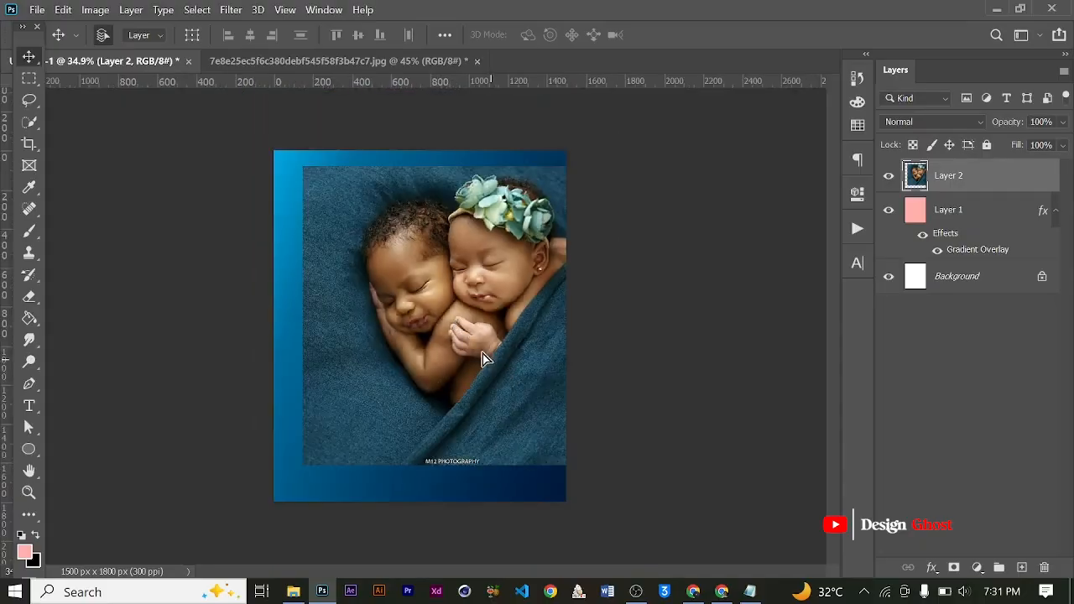
pyautogui.moveTo(483, 359); pyautogui.dragTo(470, 316)
pyautogui.hotkey('ctrl', 't')
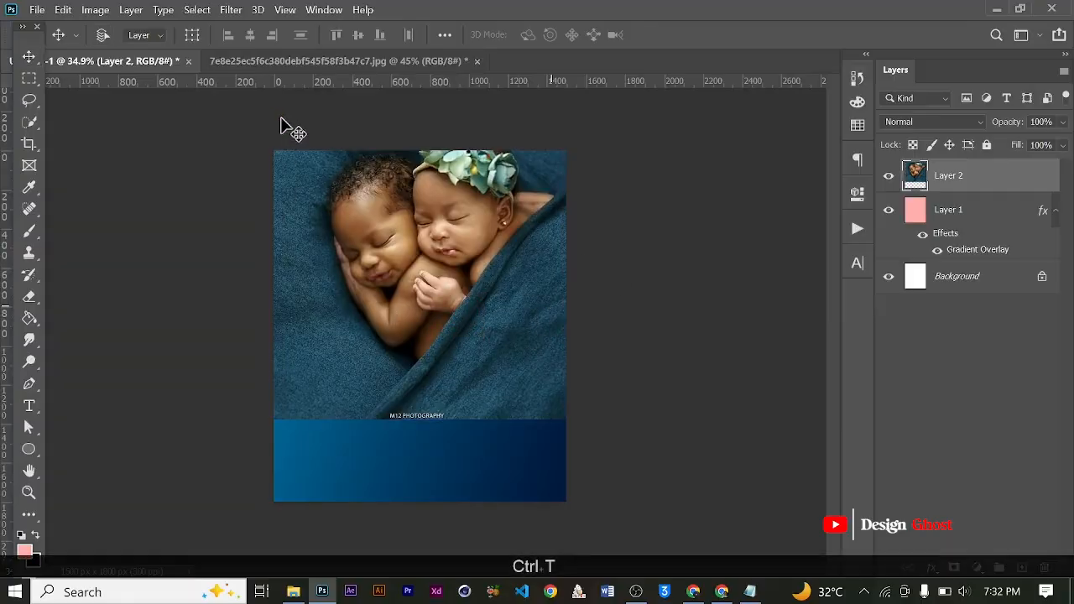
pyautogui.moveTo(309, 177)
pyautogui.mouseDown()
pyautogui.moveTo(300, 161)
pyautogui.moveTo(303, 172)
pyautogui.mouseUp()
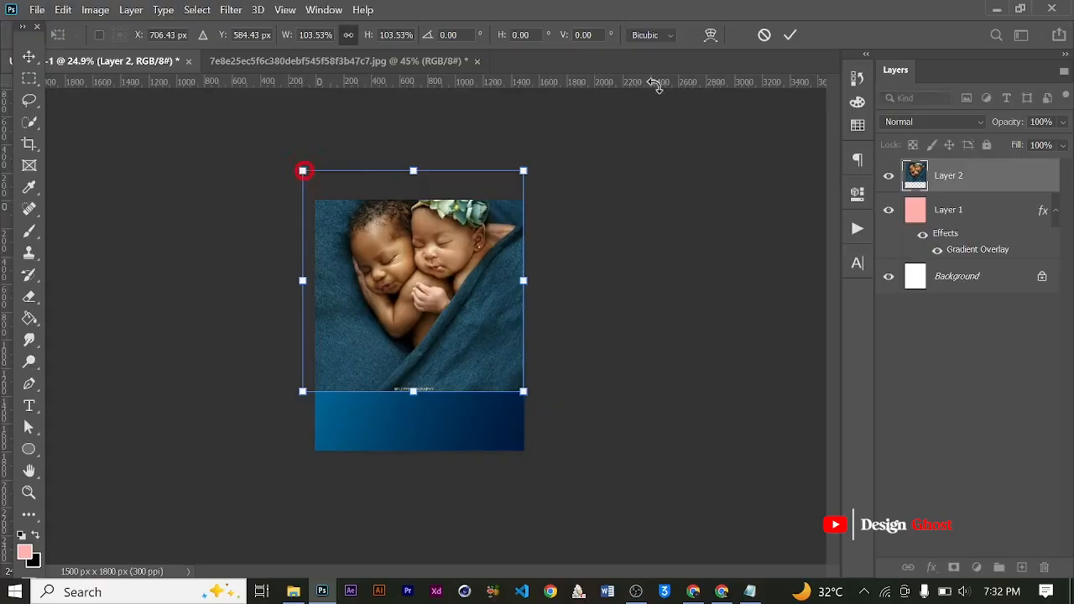
pyautogui.click(787, 35)
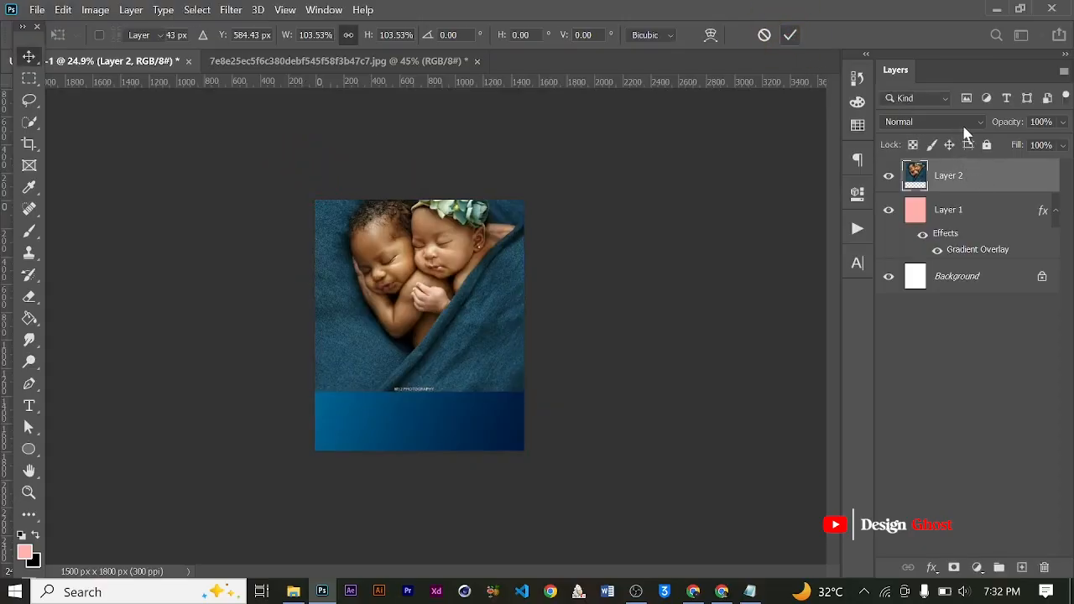
# Step: Set the twins photo layer's blend mode to Soft Light
pyautogui.click(964, 126)
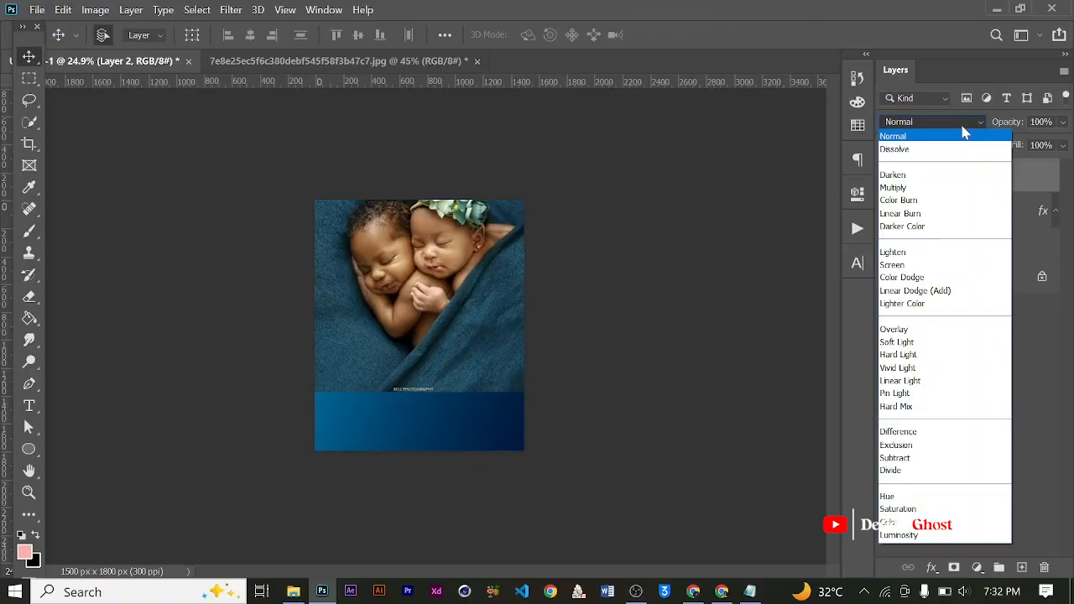
pyautogui.click(905, 344)
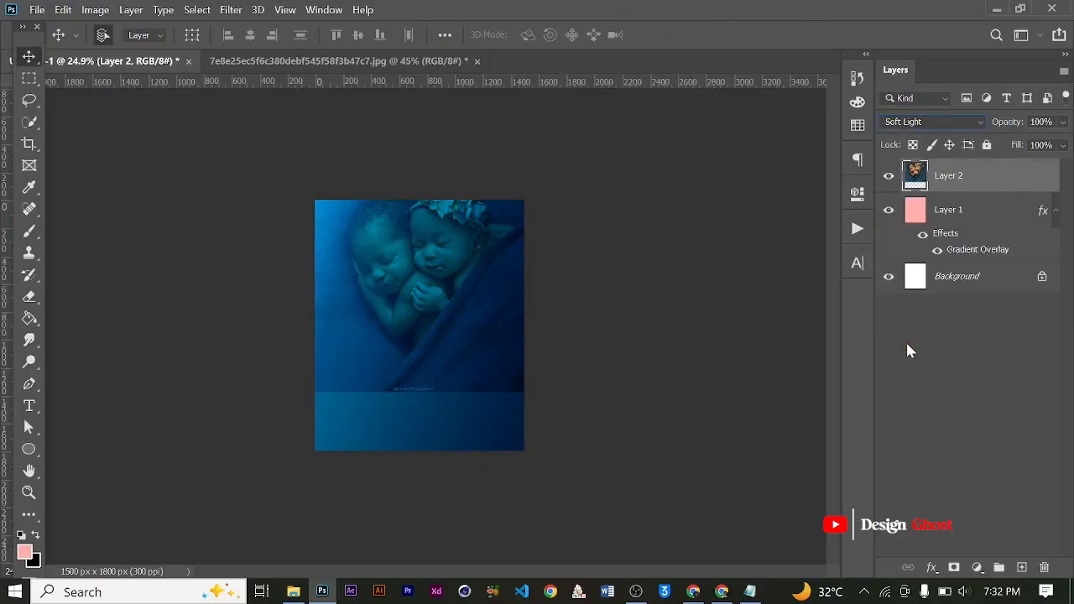
pyautogui.press('Return')
pyautogui.press('Return')
pyautogui.hotkey('ctrl', '0')
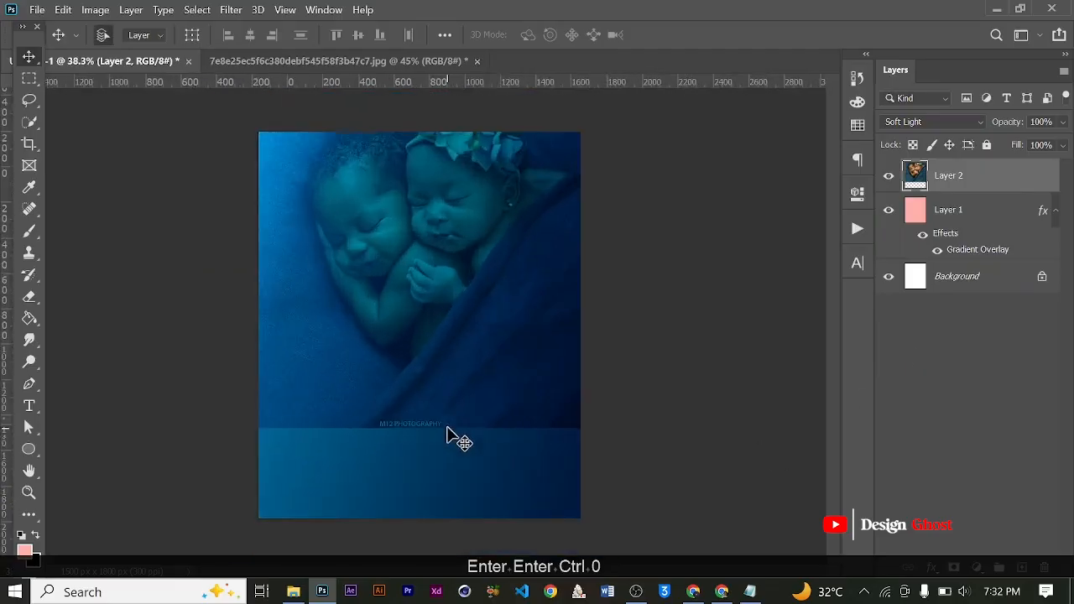
# Step: Erase the lower part of the twins photo with a soft 1500 px eraser so it fades into the gradient
pyautogui.press('space')
pyautogui.press('e')
pyautogui.scroll(-2, 456, 425)
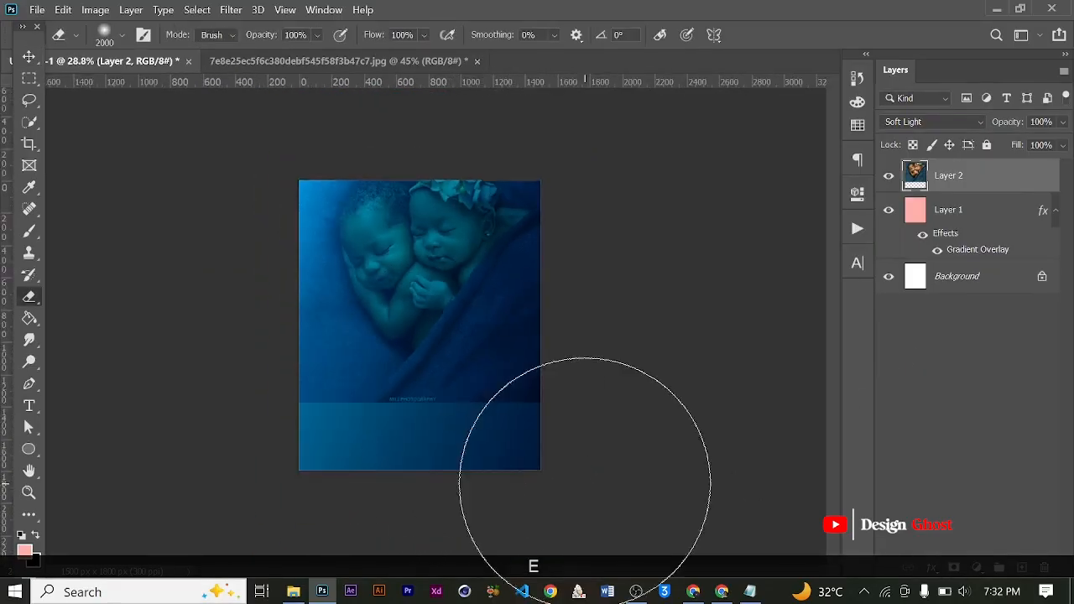
pyautogui.press('[')
pyautogui.press('[')
pyautogui.press('[')
pyautogui.press('[')
pyautogui.press('[')
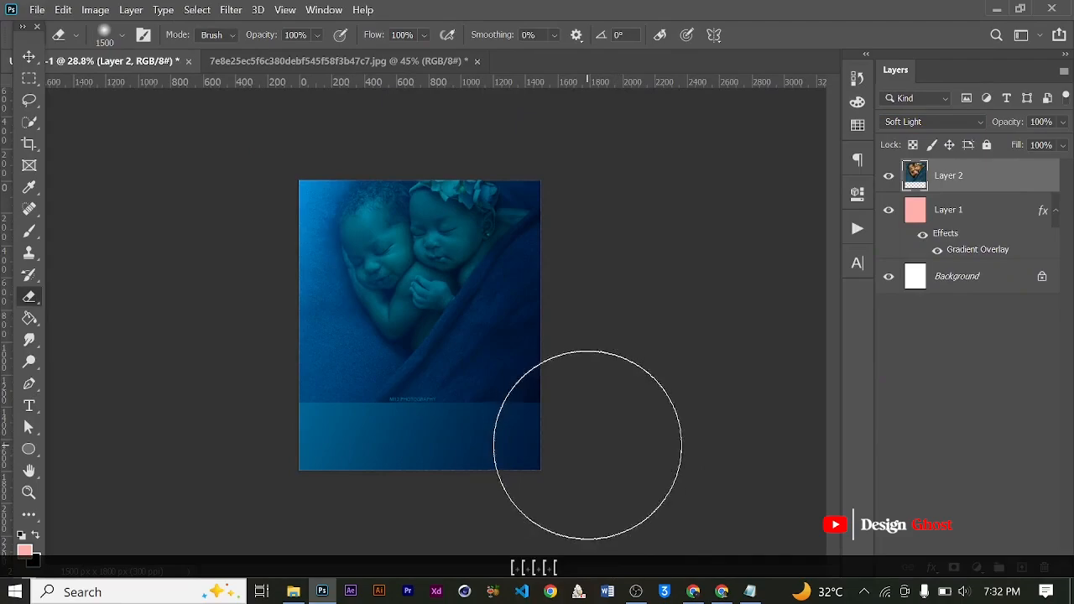
pyautogui.moveTo(587, 445)
pyautogui.mouseDown()
pyautogui.moveTo(444, 479)
pyautogui.moveTo(484, 480)
pyautogui.moveTo(296, 433)
pyautogui.moveTo(310, 450)
pyautogui.moveTo(262, 450)
pyautogui.mouseUp()
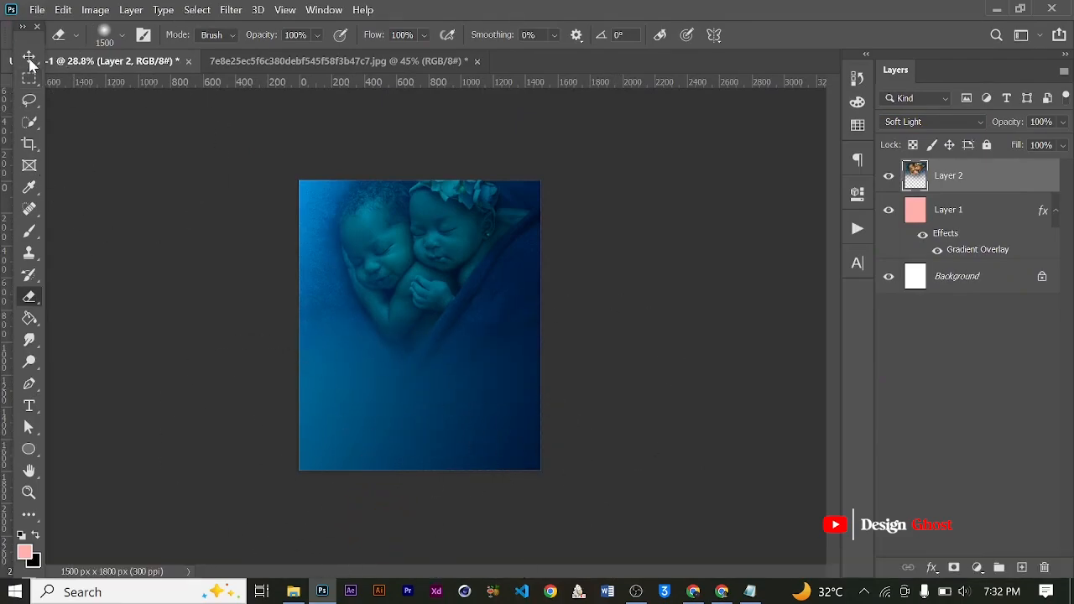
pyautogui.click(30, 57)
pyautogui.hotkey('ctrl', '0')
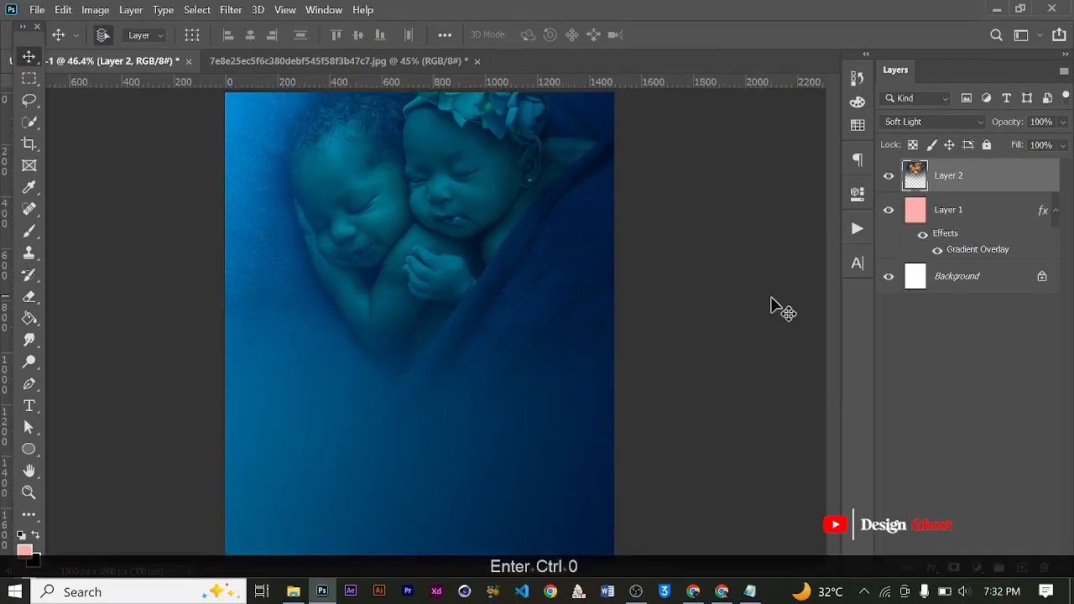
# Step: Add a new layer above the twins photo and set the foreground color to dark navy #001228
pyautogui.click(1022, 569)
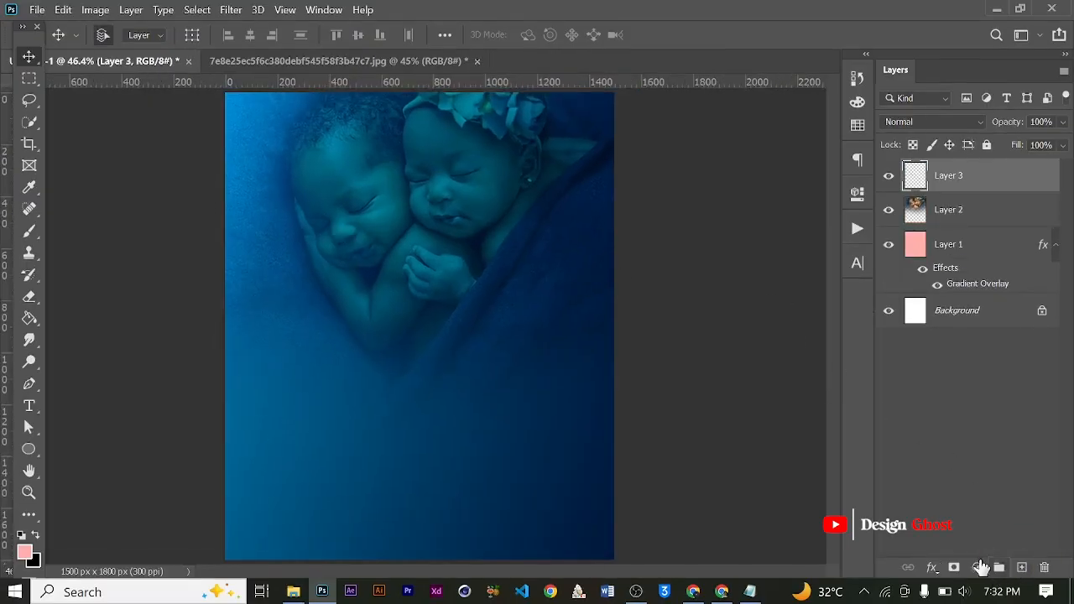
pyautogui.click(32, 552)
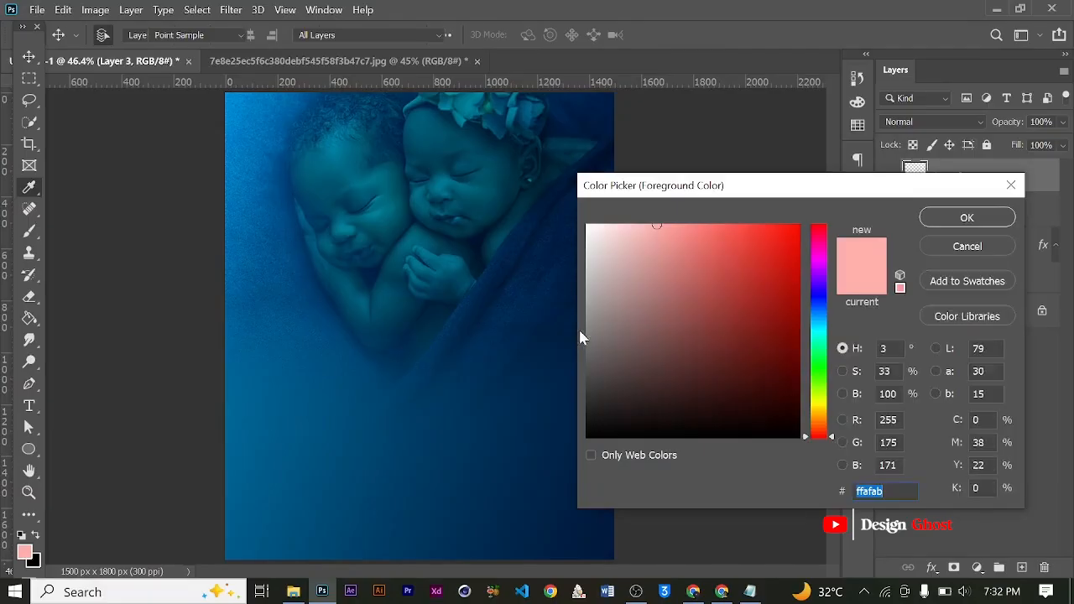
pyautogui.moveTo(777, 186); pyautogui.dragTo(881, 177)
pyautogui.click(580, 283)
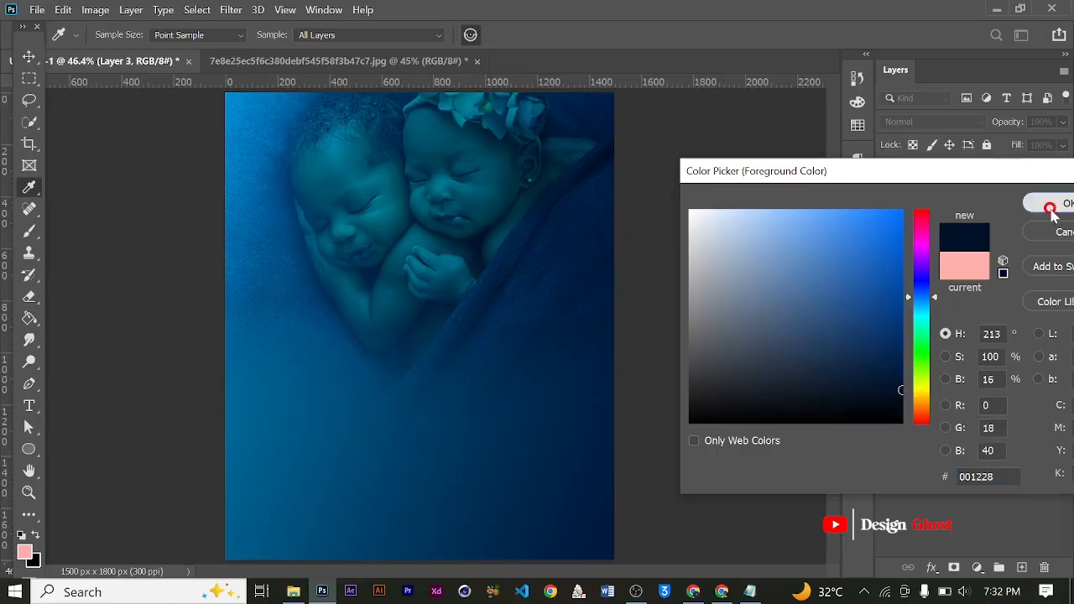
pyautogui.click(1051, 210)
pyautogui.press('v')
# Step: Darken the lower and outer edges of the flyer on the new layer with a soft 2500 px brush
pyautogui.hotkey('ctrl', '-')
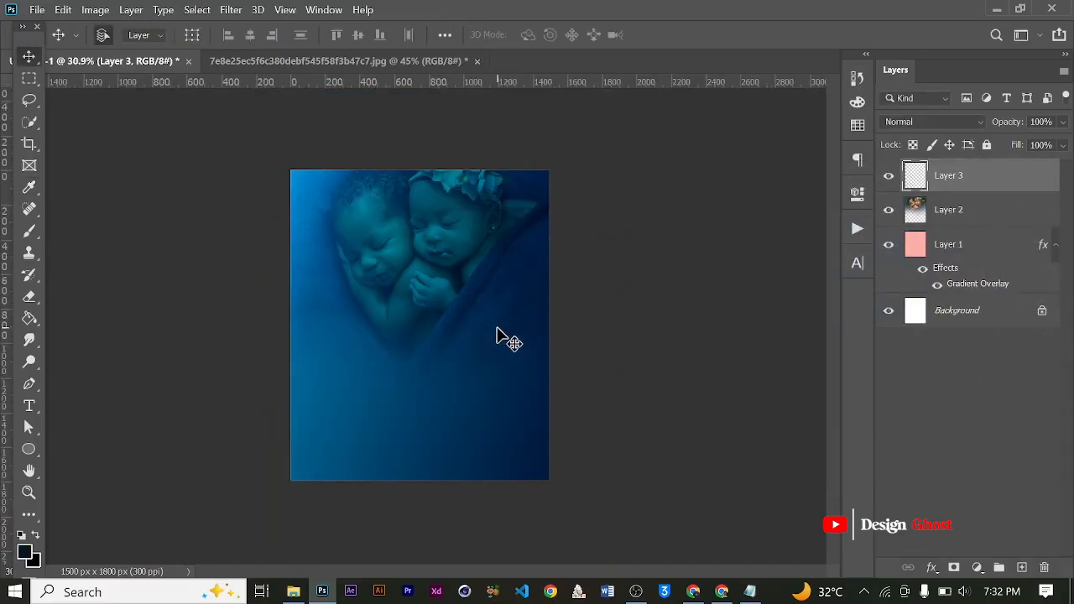
pyautogui.press('b')
pyautogui.hotkey('ctrl', '-')
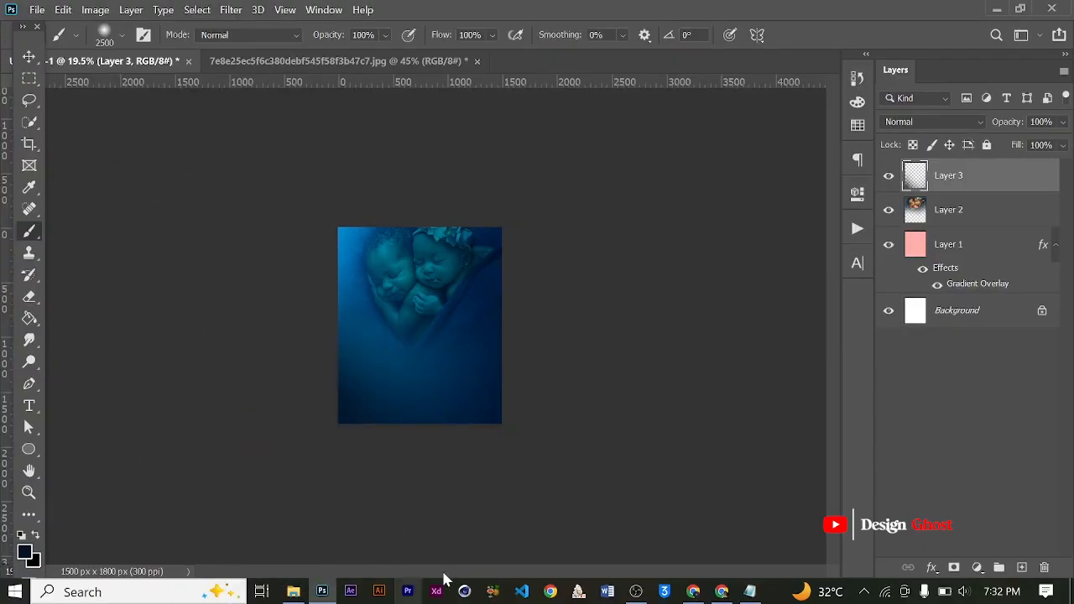
pyautogui.click(450, 541)
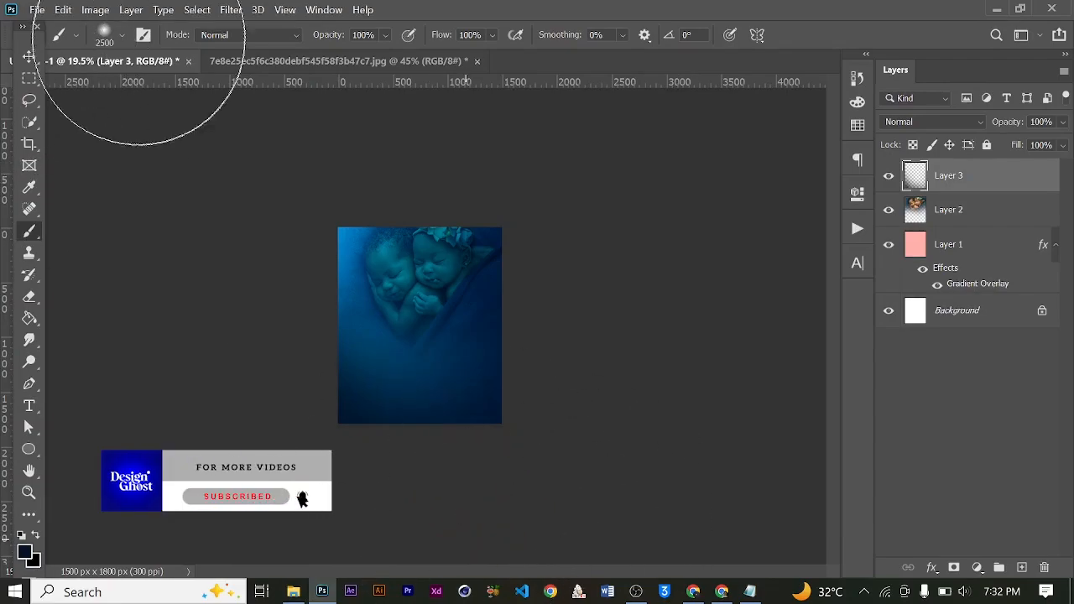
pyautogui.click(30, 57)
pyautogui.press('Return')
pyautogui.hotkey('ctrl', '0')
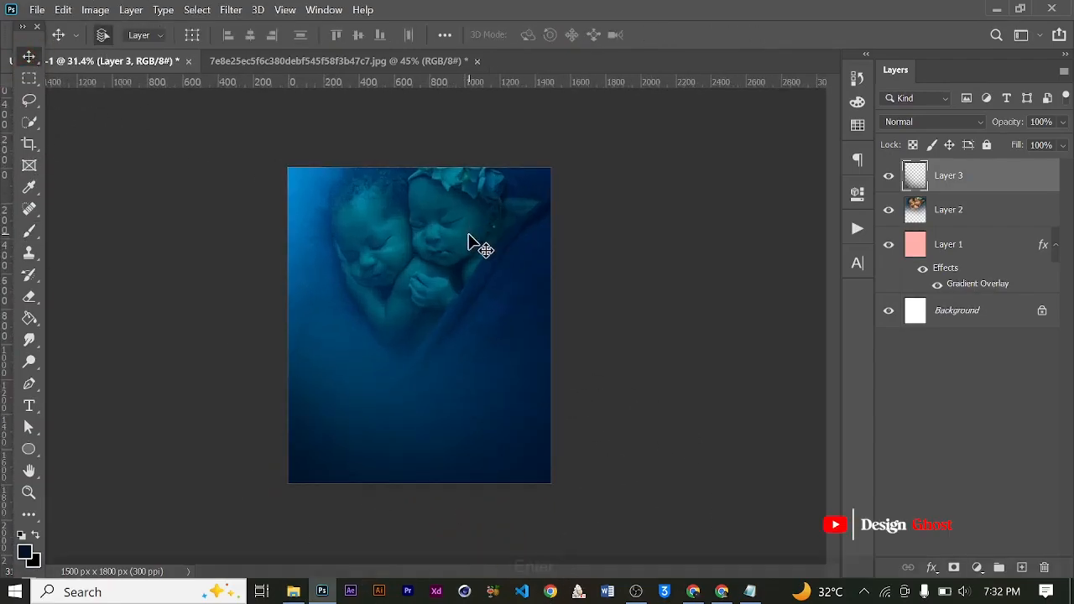
# Step: Unlock the Background layer and group all the flyer's layers together
pyautogui.click(1044, 314)
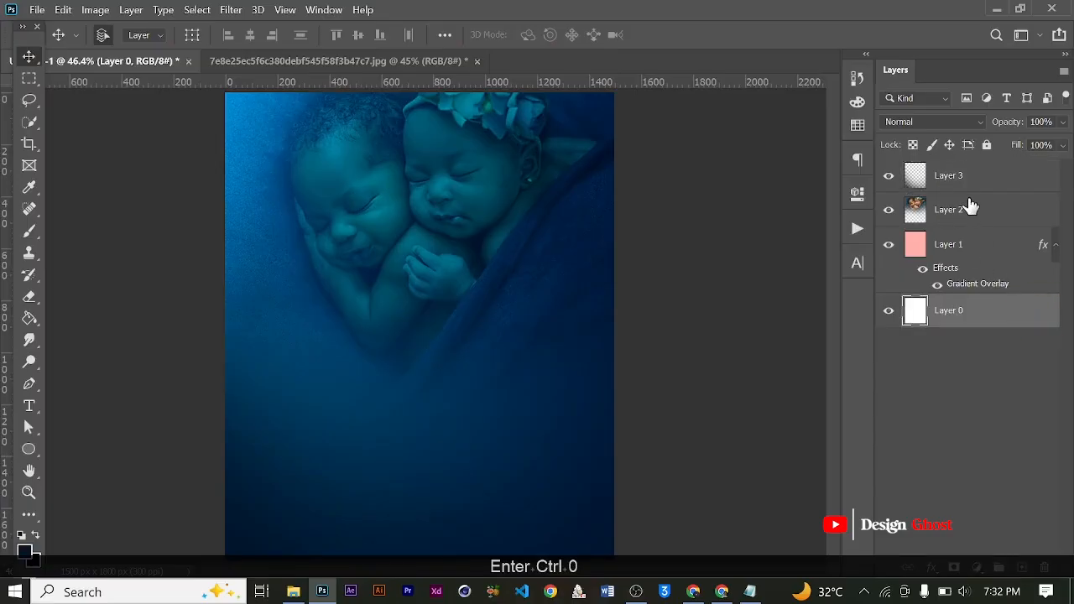
pyautogui.keyDown('shift'); pyautogui.click(963, 180); pyautogui.keyUp('shift')
pyautogui.hotkey('ctrl', 'g')
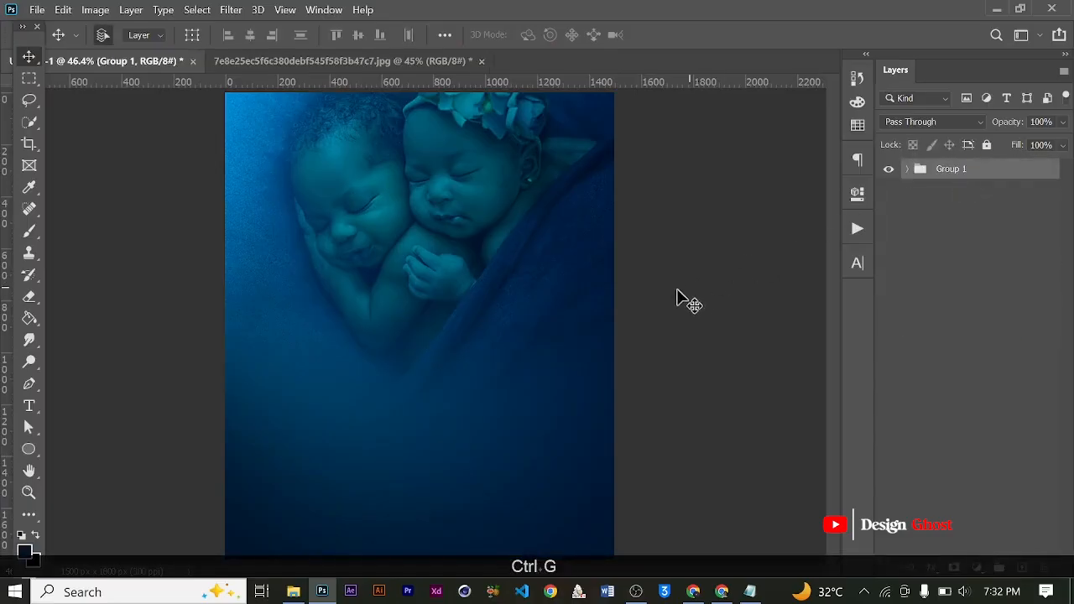
pyautogui.scroll(2, 659, 294)
pyautogui.press('Return')
pyautogui.hotkey('ctrl', '0')
pyautogui.scroll(3, 573, 274)
pyautogui.press('space')
pyautogui.moveTo(514, 329); pyautogui.dragTo(530, 285)
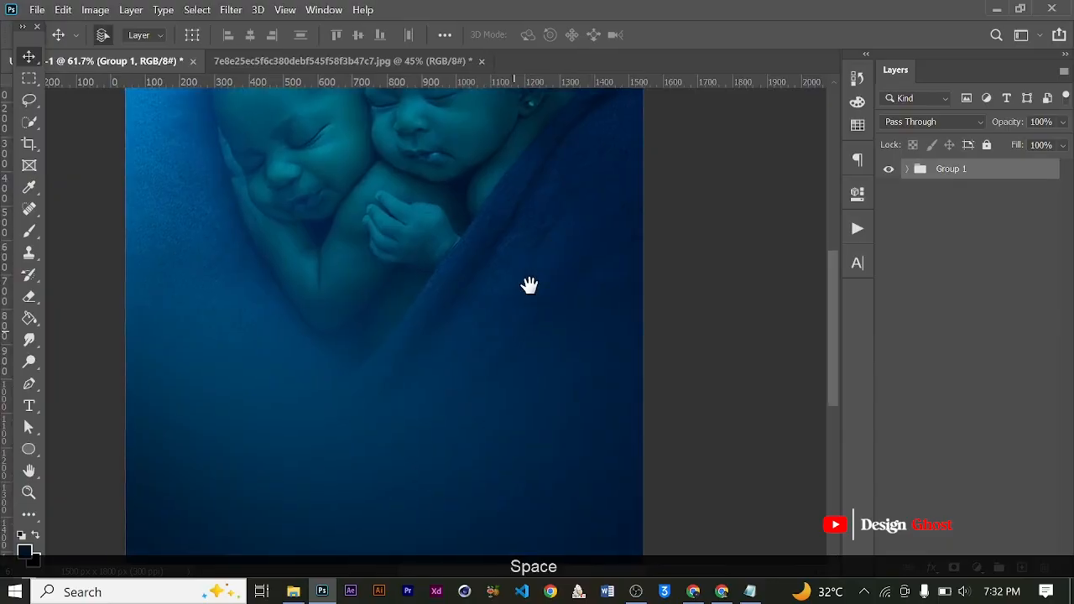
pyautogui.hotkey('ctrl', '0')
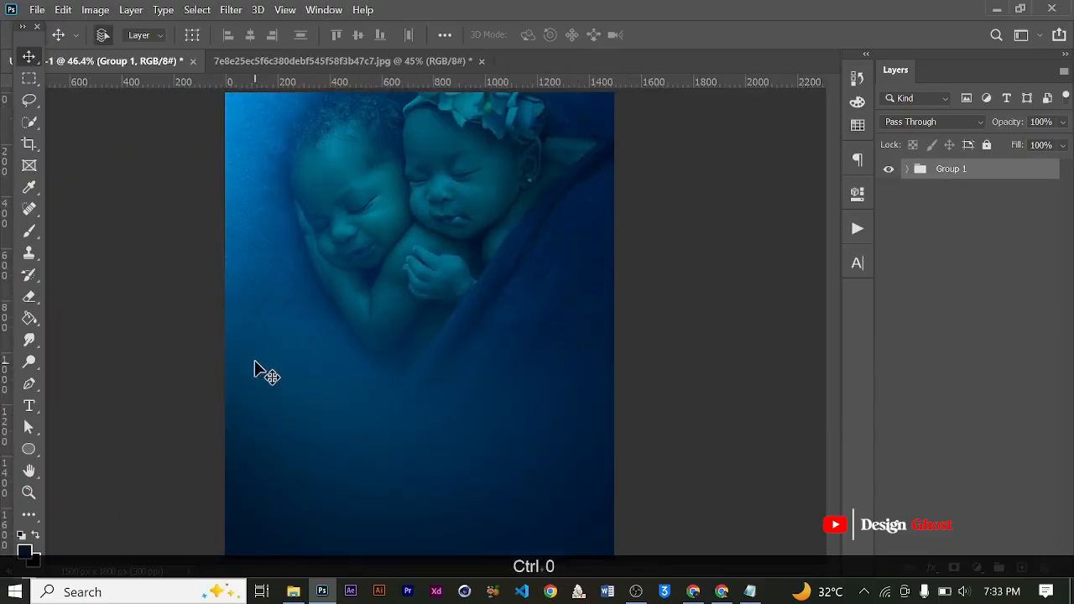
# Step: Copy the word "Baby" from the Baby Naming notes in Notepad and return to the flyer in Photoshop
pyautogui.click(746, 600)
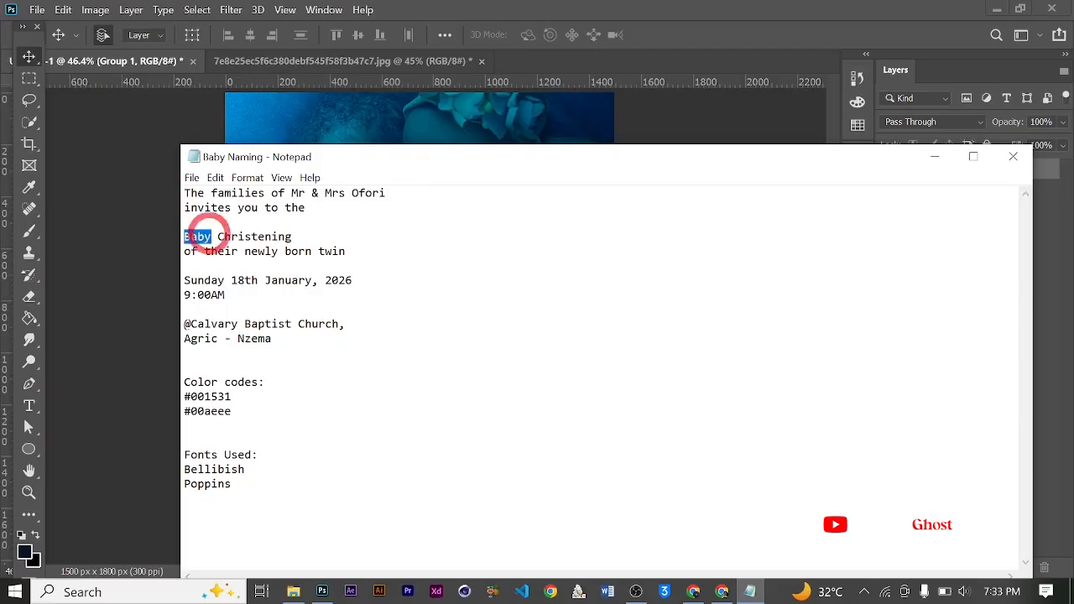
pyautogui.rightClick(199, 236)
pyautogui.click(263, 285)
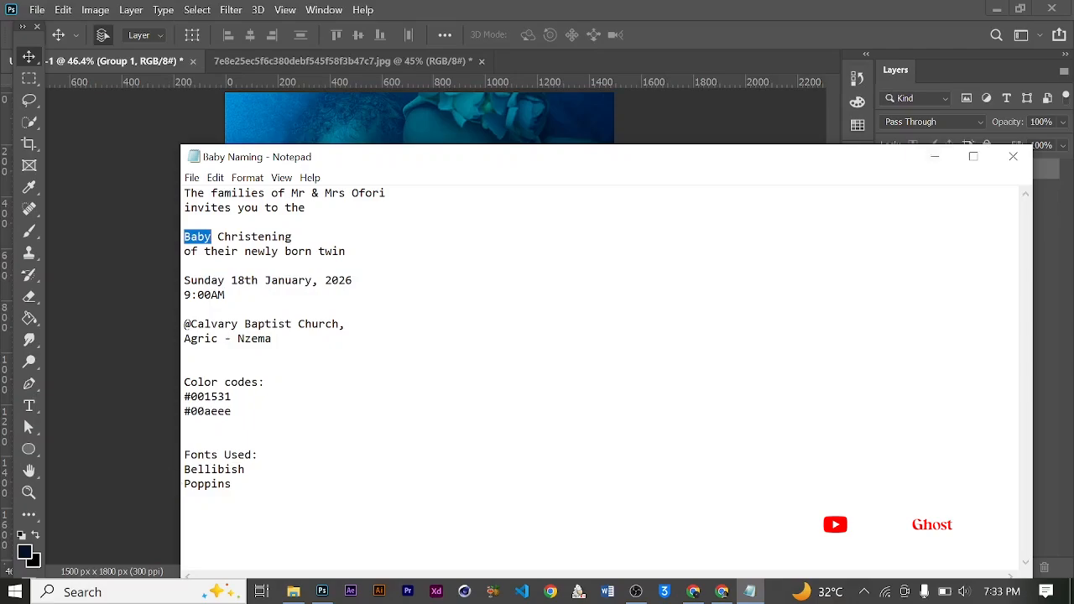
pyautogui.click(939, 158)
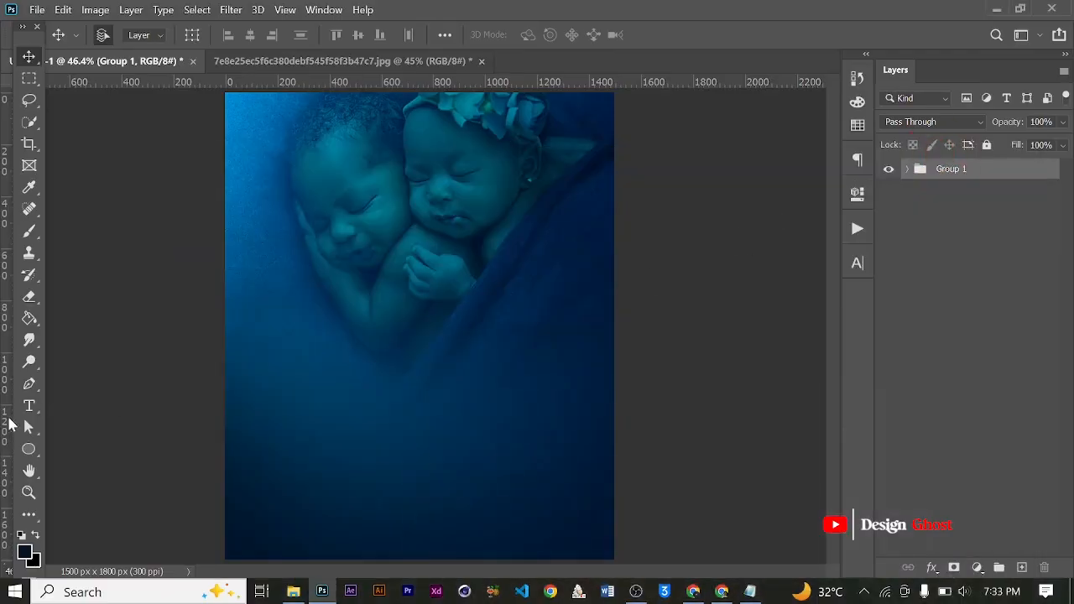
# Step: Add a Bellibish text layer below the twins containing the copied word "Baby"
pyautogui.click(30, 407)
pyautogui.scroll(2, 271, 364)
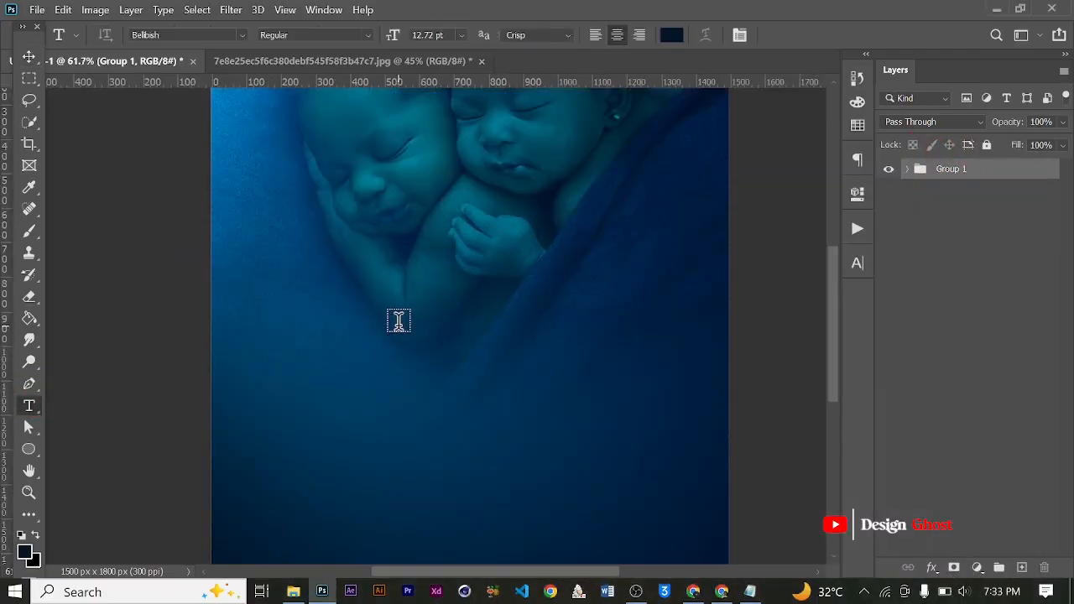
pyautogui.click(496, 424)
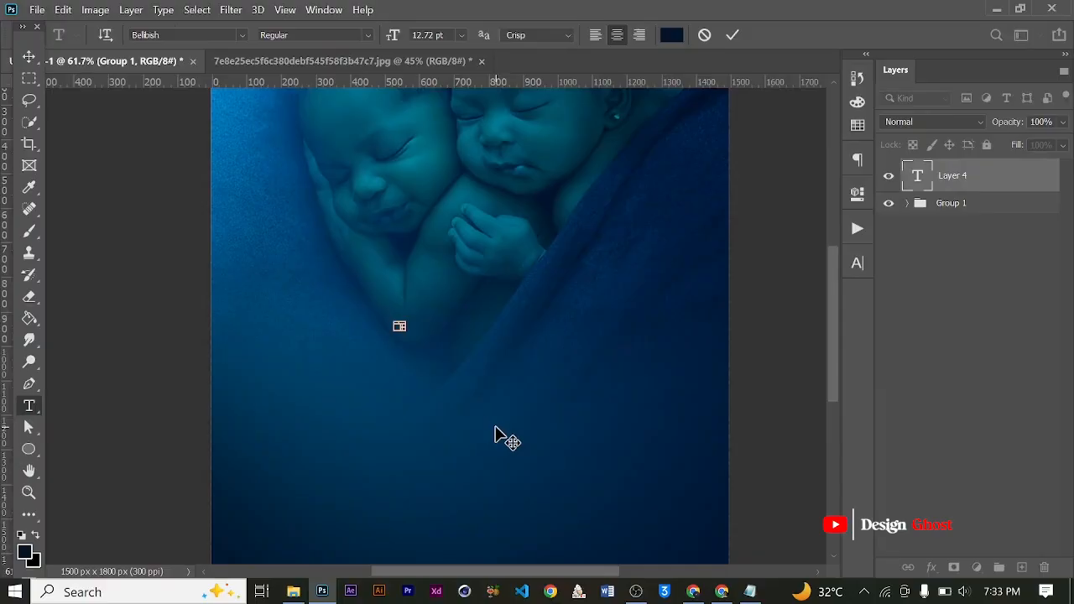
pyautogui.press('Delete')
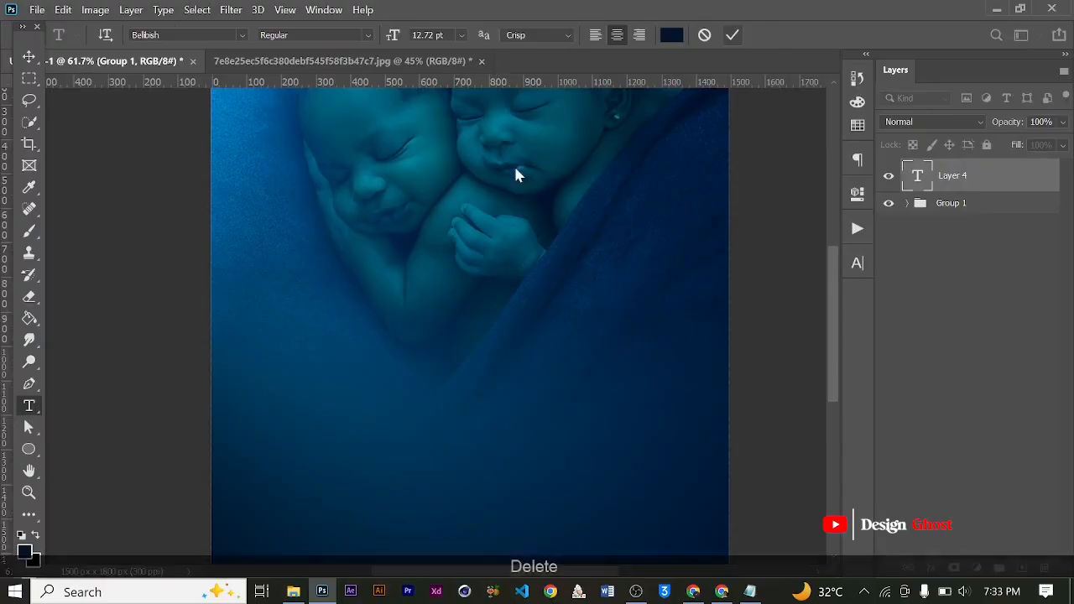
pyautogui.click(466, 397)
pyautogui.hotkey('ctrl', 'v')
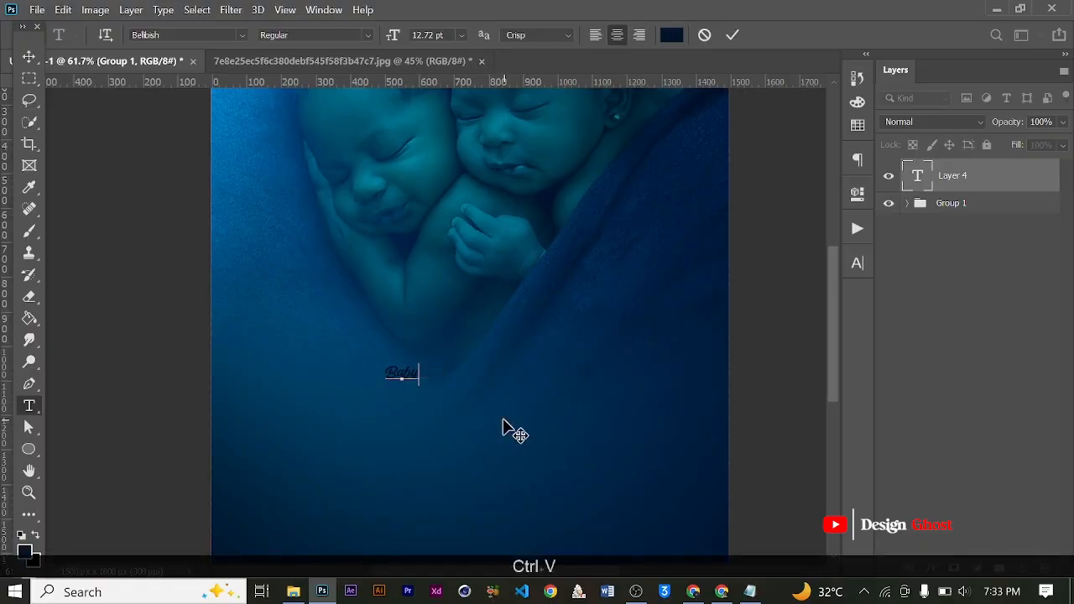
pyautogui.click(29, 56)
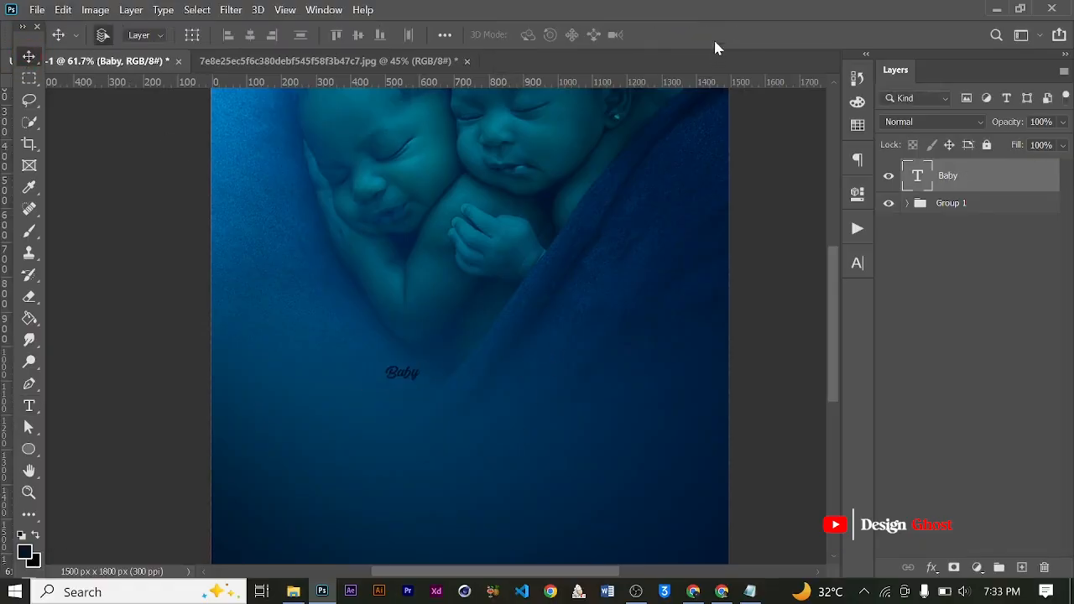
# Step: Set the "Baby" text color to white #ffffff
pyautogui.click(857, 266)
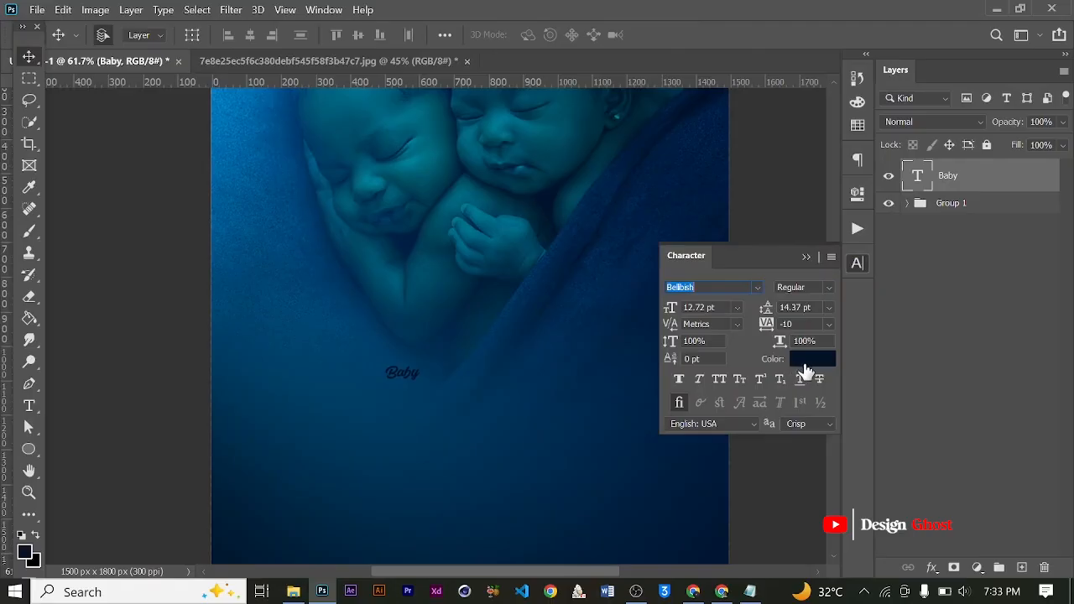
pyautogui.click(805, 369)
pyautogui.write('ffffff')
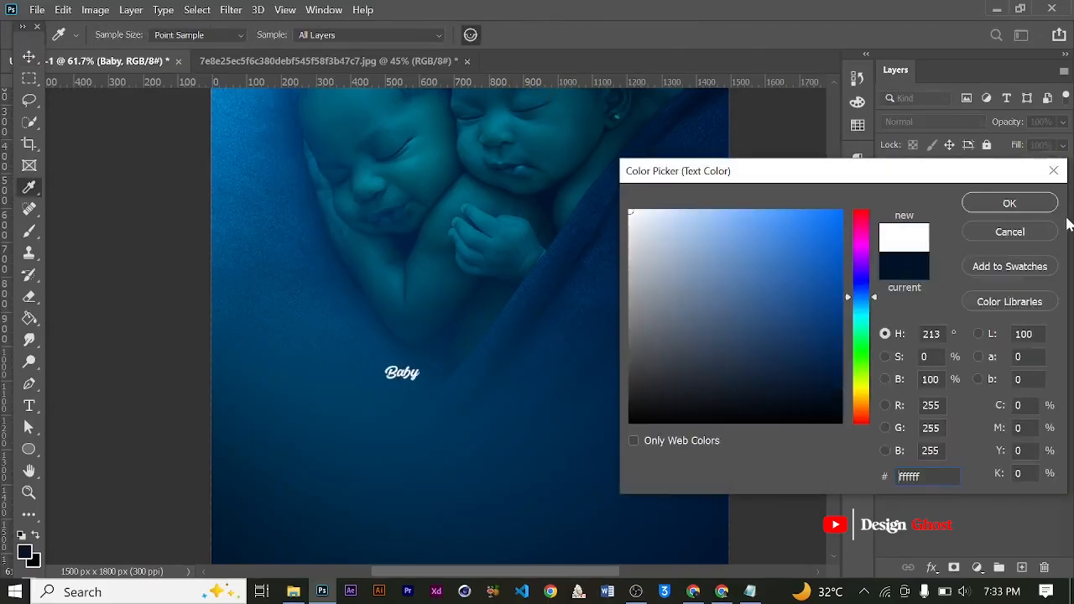
pyautogui.click(1010, 204)
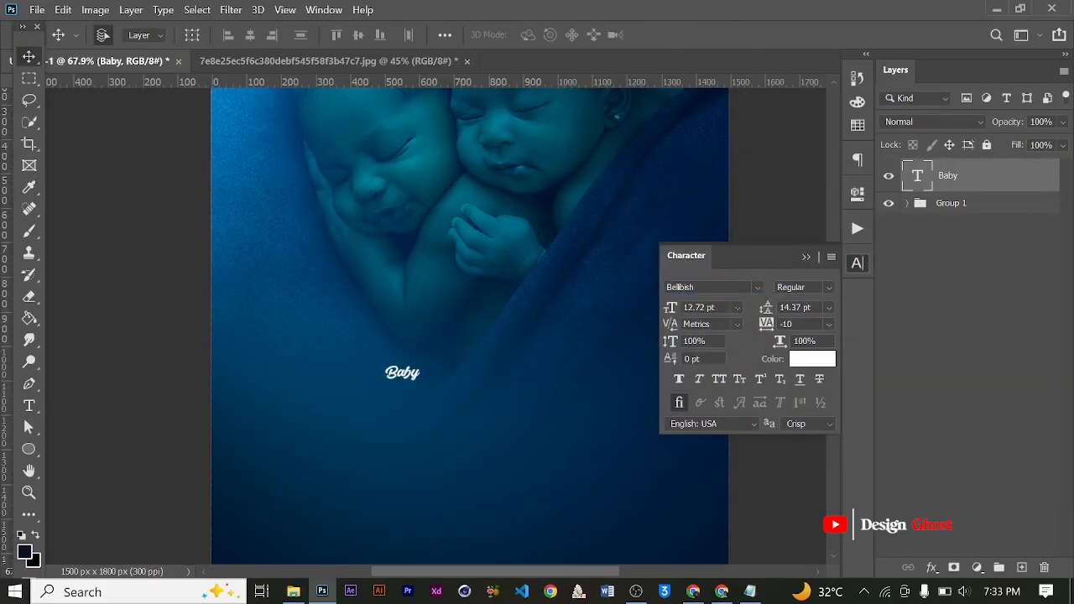
# Step: Enlarge the "Baby" text to about 67 pt and position it just below the twins' hands
pyautogui.scroll(1, 420, 316)
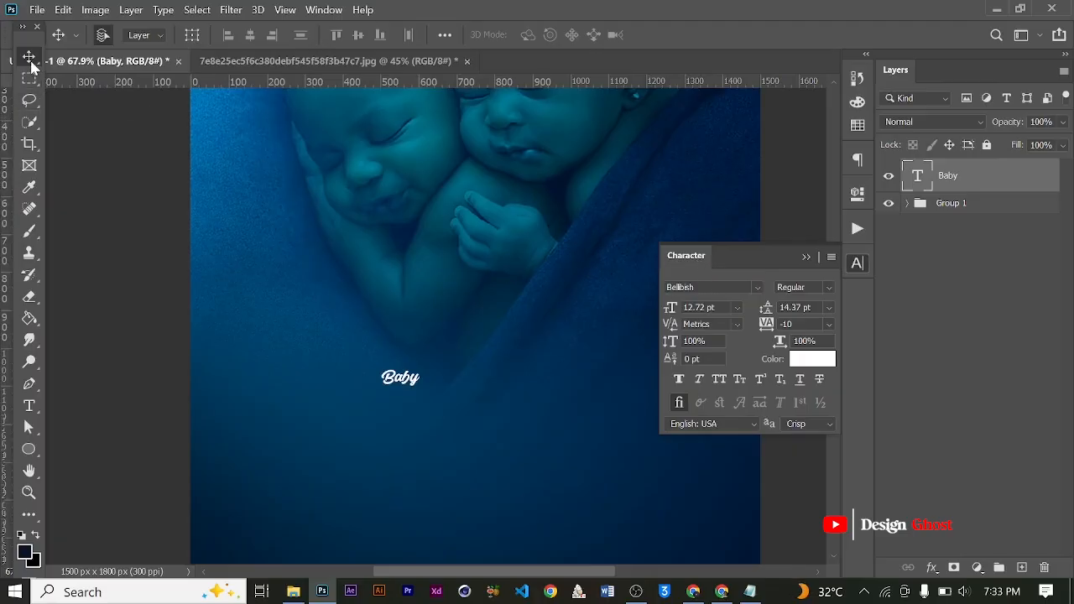
pyautogui.scroll(-1, 365, 377)
pyautogui.hotkey('ctrl', 't')
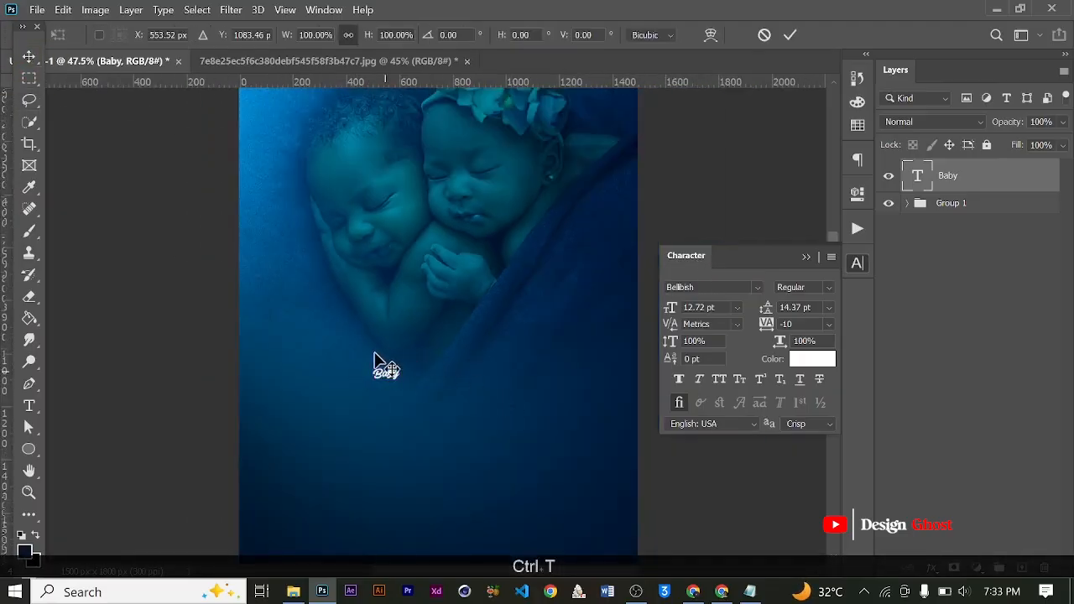
pyautogui.moveTo(401, 361); pyautogui.dragTo(517, 298)
pyautogui.press('Return')
pyautogui.hotkey('ctrl', '0')
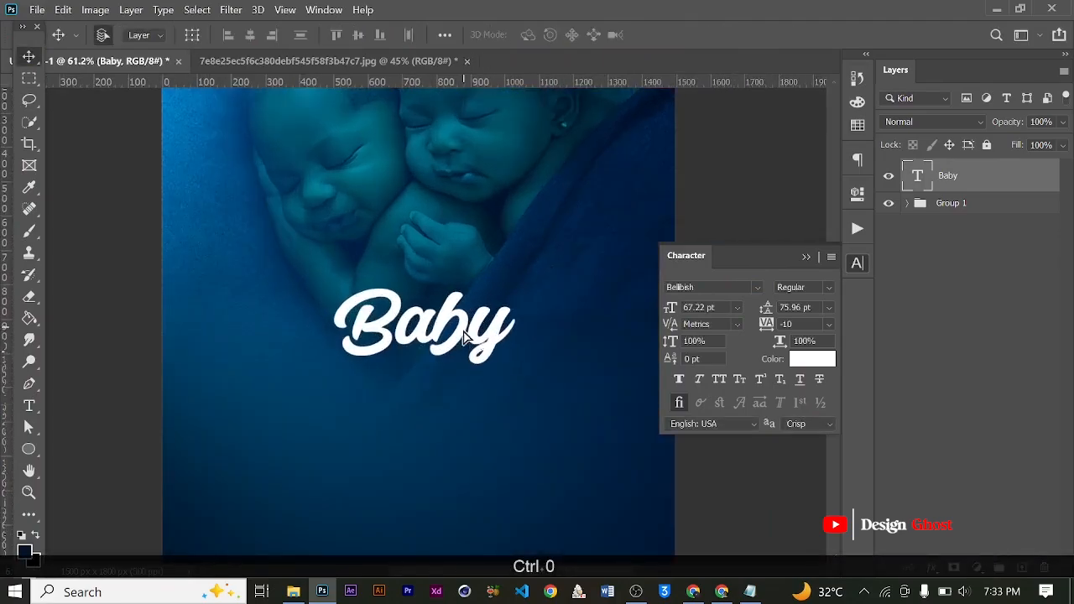
pyautogui.moveTo(465, 332); pyautogui.dragTo(465, 361)
# Step: Replace the lowercase b in the heading with a capital B so it reads "BaBy"
pyautogui.press('t')
pyautogui.scroll(2, 466, 362)
pyautogui.click(466, 360)
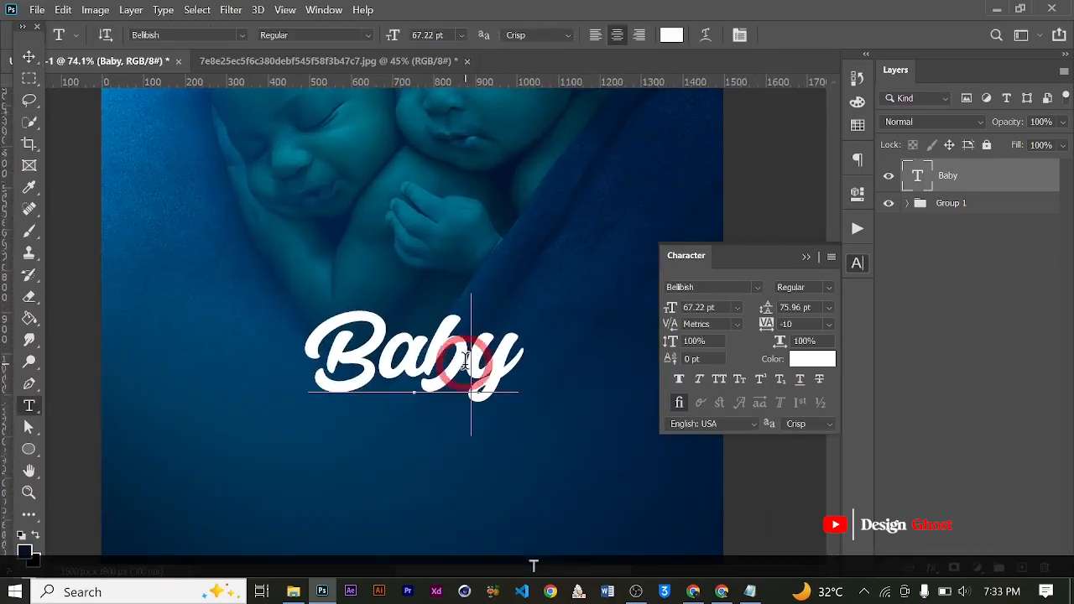
pyautogui.press('BackSpace')
pyautogui.press('capslock')
pyautogui.write('B')
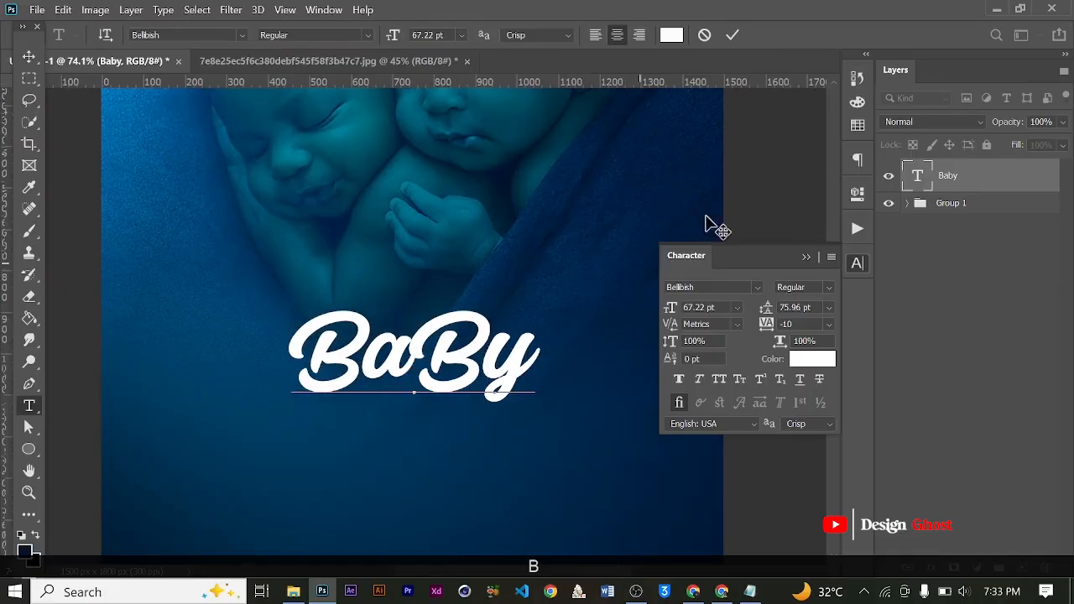
pyautogui.click(731, 34)
pyautogui.click(27, 56)
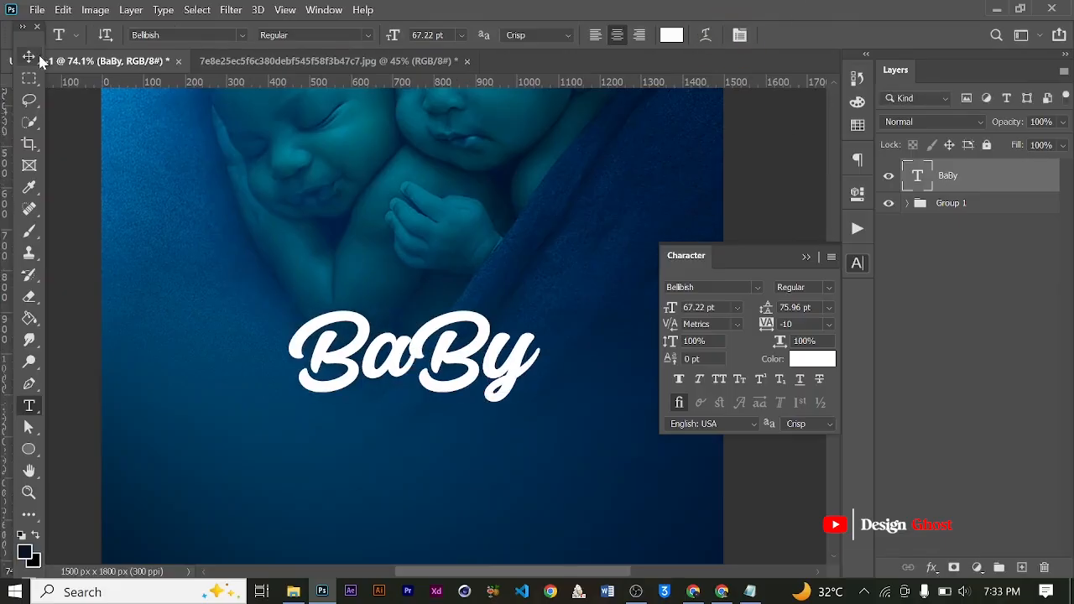
# Step: Scale the "BaBy" text down to about 61 pt
pyautogui.scroll(-2, 352, 403)
pyautogui.hotkey('ctrl', 't')
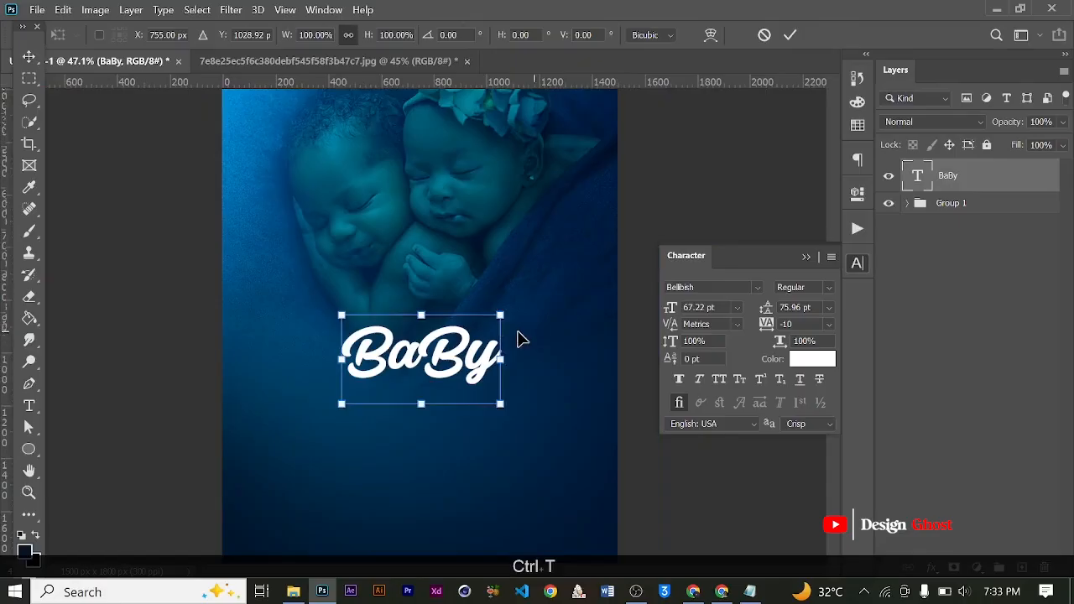
pyautogui.moveTo(514, 313); pyautogui.dragTo(495, 314)
pyautogui.press('Return')
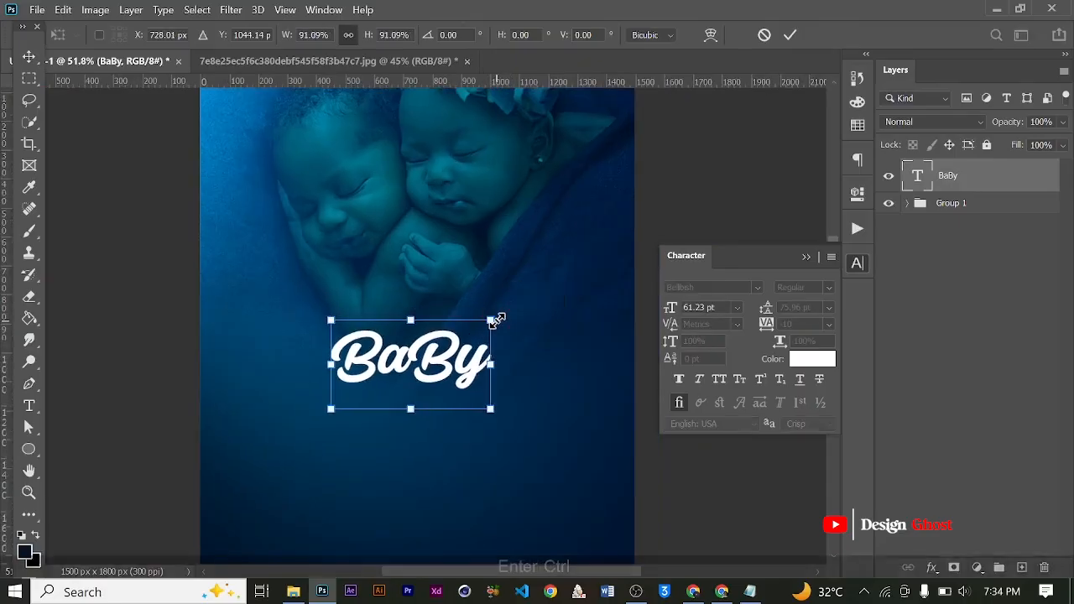
pyautogui.hotkey('ctrl', '0')
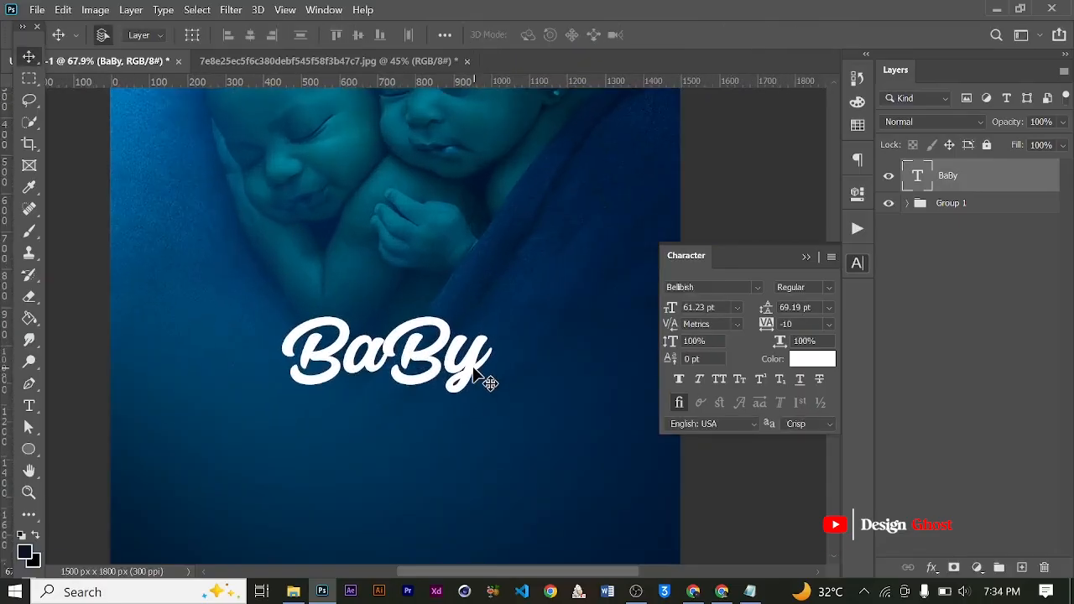
# Step: Center the "BaBy" text horizontally on the canvas and clear the selection
pyautogui.hotkey('ctrl', 'a')
pyautogui.click(250, 35)
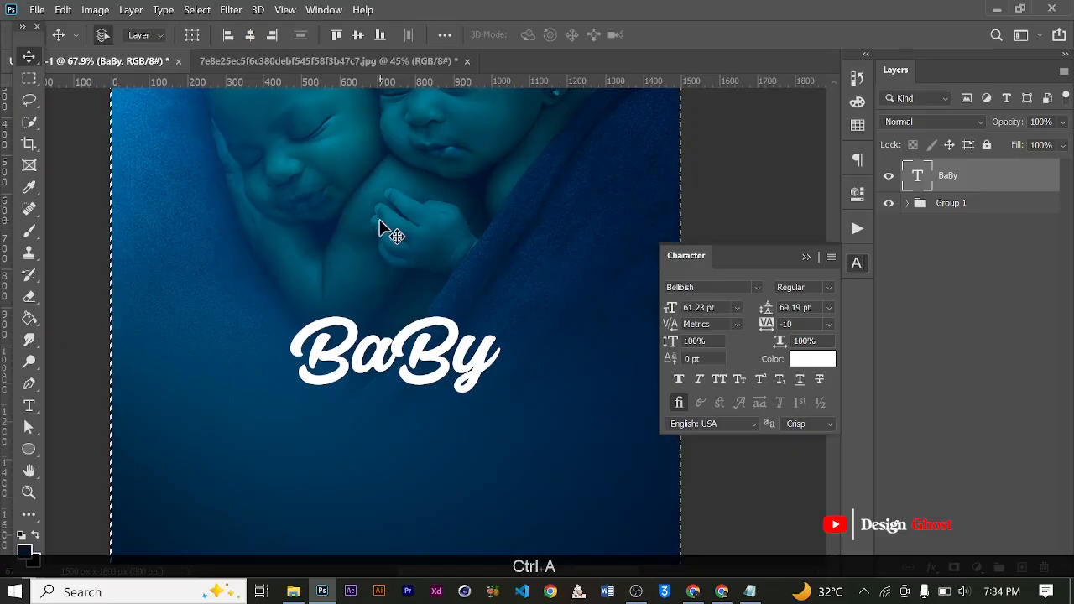
pyautogui.hotkey('ctrl', 'd')
# Step: Duplicate the "BaBy" text directly below the original
pyautogui.scroll(-3, 438, 311)
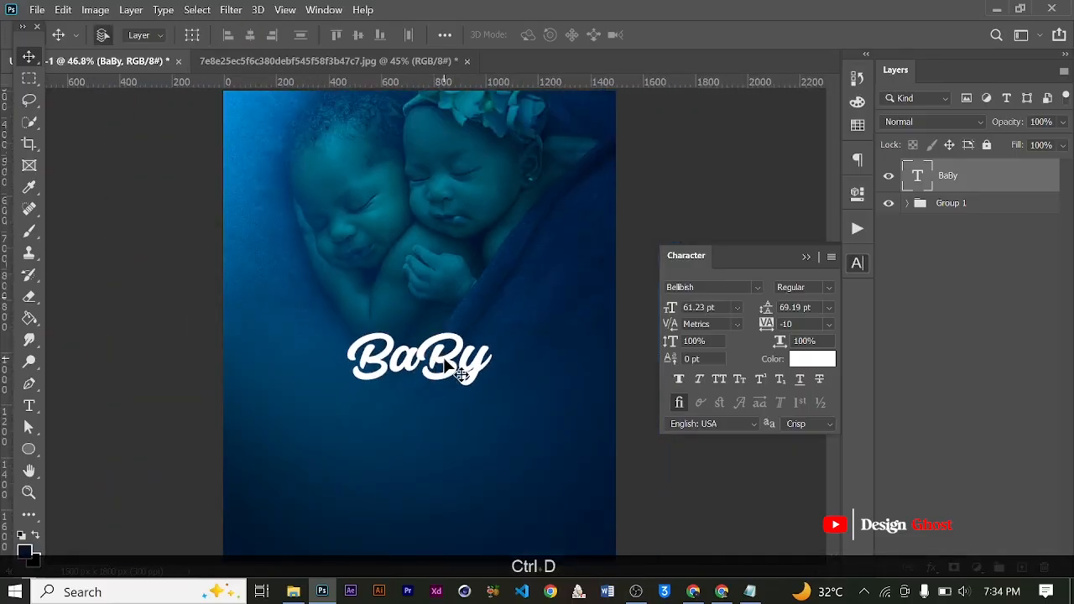
pyautogui.moveTo(447, 379); pyautogui.dragTo(446, 426)
pyautogui.scroll(2, 446, 425)
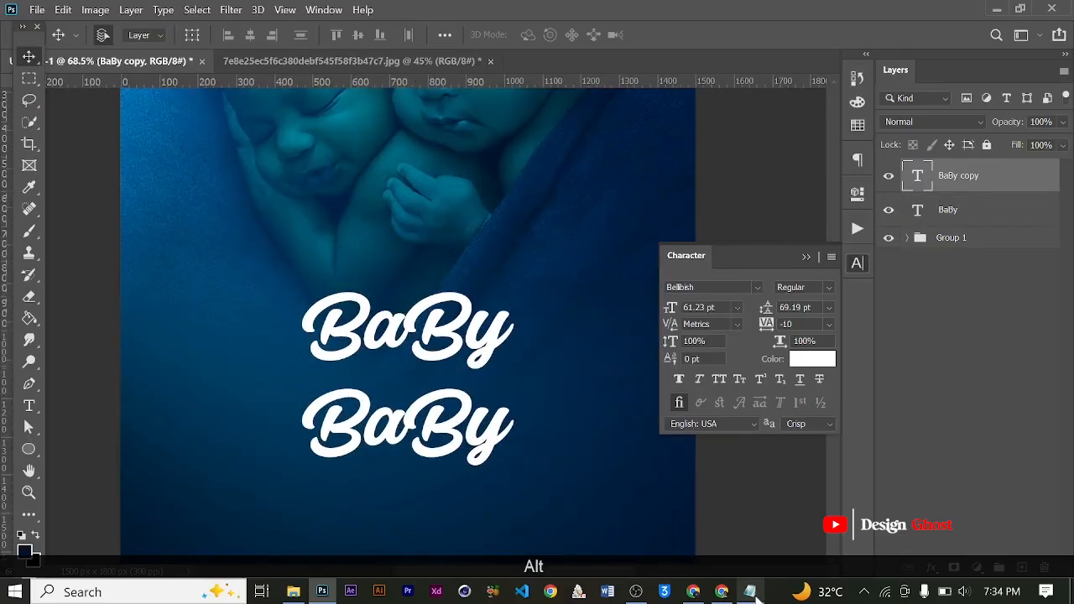
# Step: Copy the word "Christening" from the Baby Naming notes in Notepad and return to the flyer in Photoshop
pyautogui.click(750, 593)
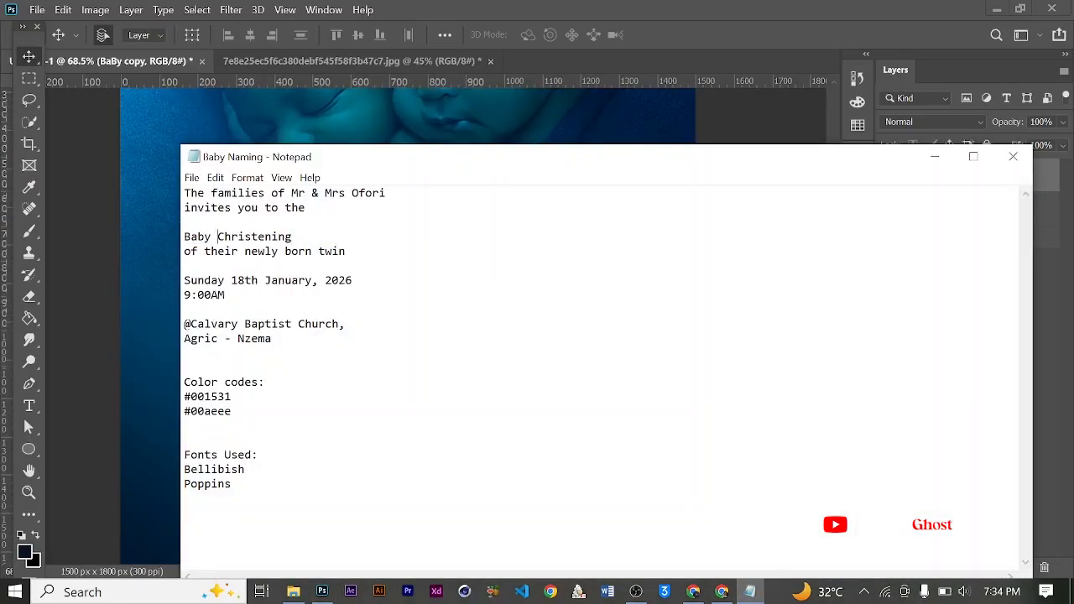
pyautogui.hotkey('ctrl', 'c')
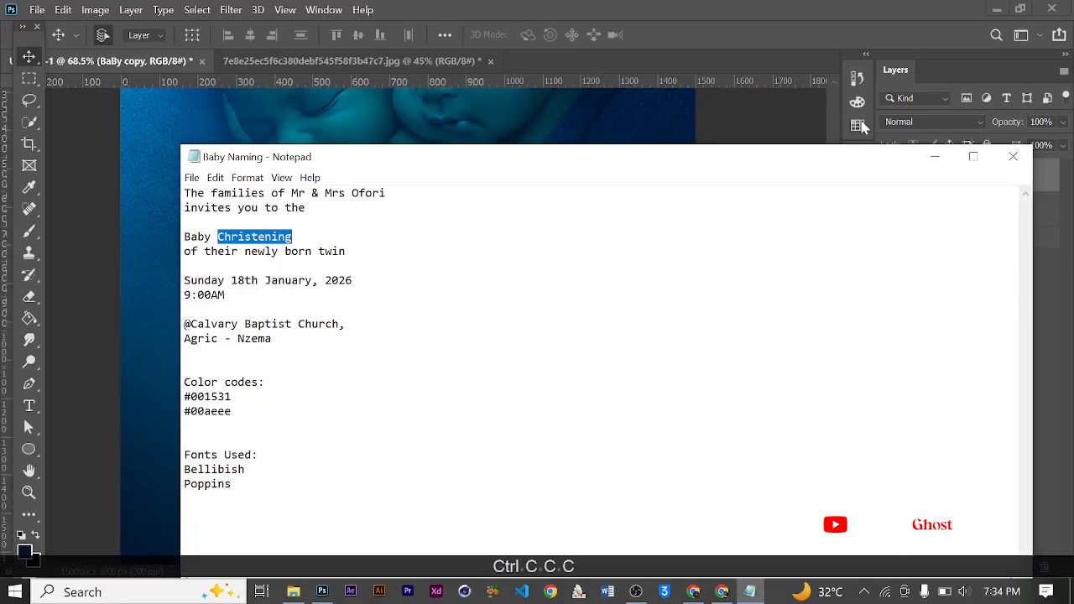
pyautogui.click(940, 153)
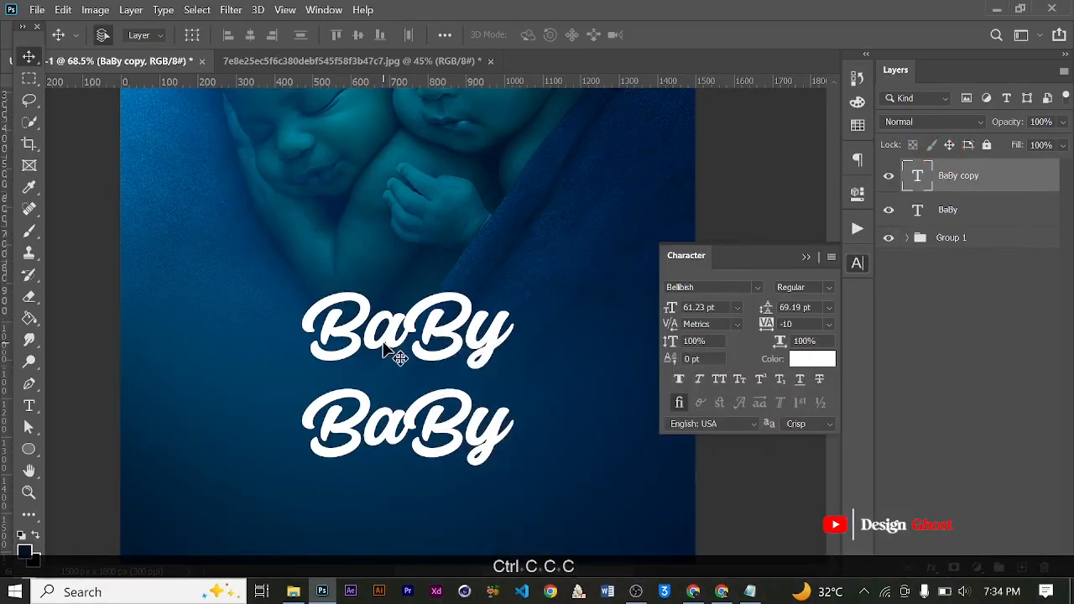
# Step: Replace the lower duplicate's text with the copied word "Christening"
pyautogui.press('t')
pyautogui.click(409, 435)
pyautogui.hotkey('ctrl', 'a')
pyautogui.hotkey('ctrl', 'v')
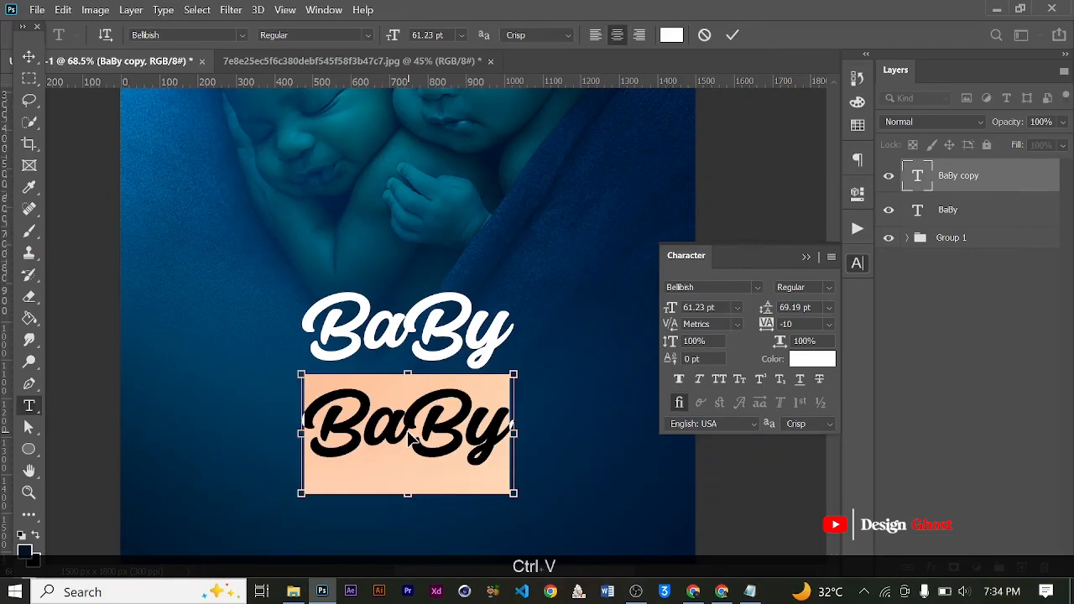
pyautogui.click(735, 34)
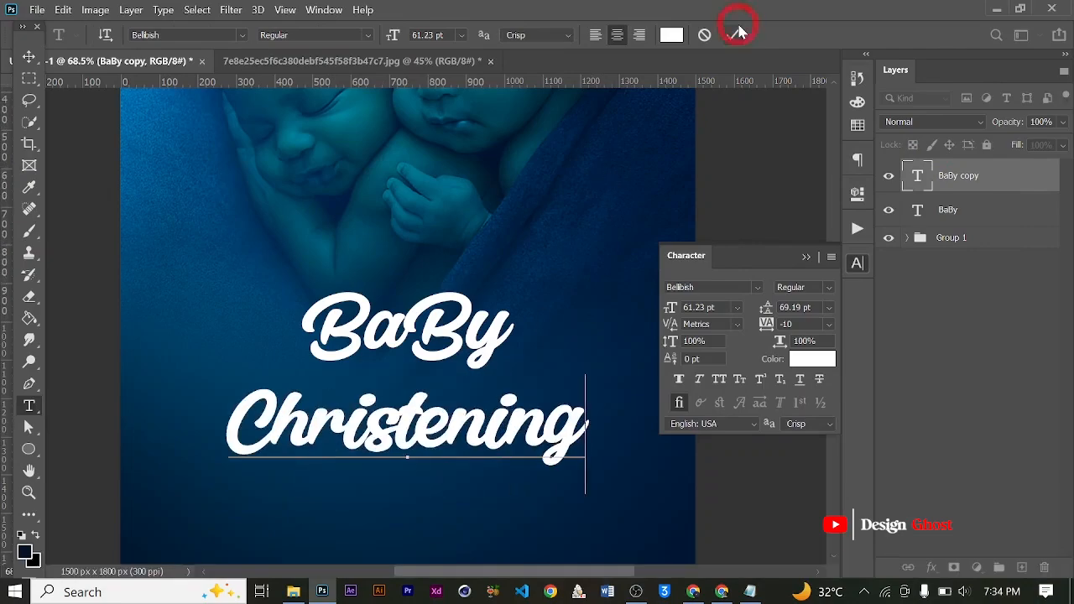
pyautogui.click(29, 56)
# Step: Move "Christening" up close beneath "BaBy" and nudge both text layers up together
pyautogui.scroll(-3, 447, 405)
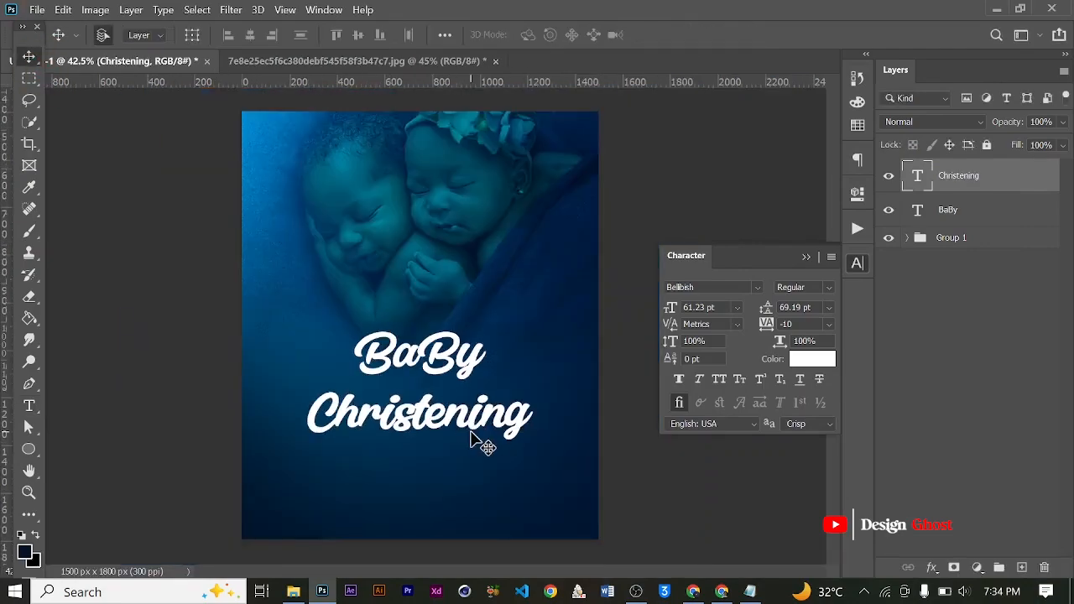
pyautogui.moveTo(489, 438); pyautogui.dragTo(475, 412)
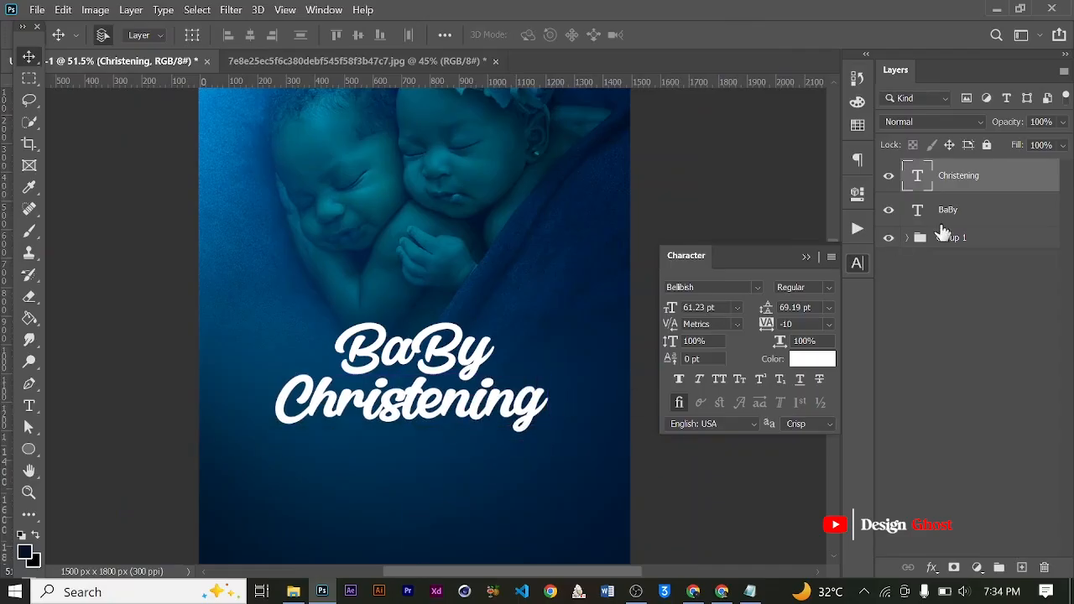
pyautogui.keyDown('ctrl'); pyautogui.click(964, 213); pyautogui.keyUp('ctrl')
pyautogui.scroll(-1, 571, 466)
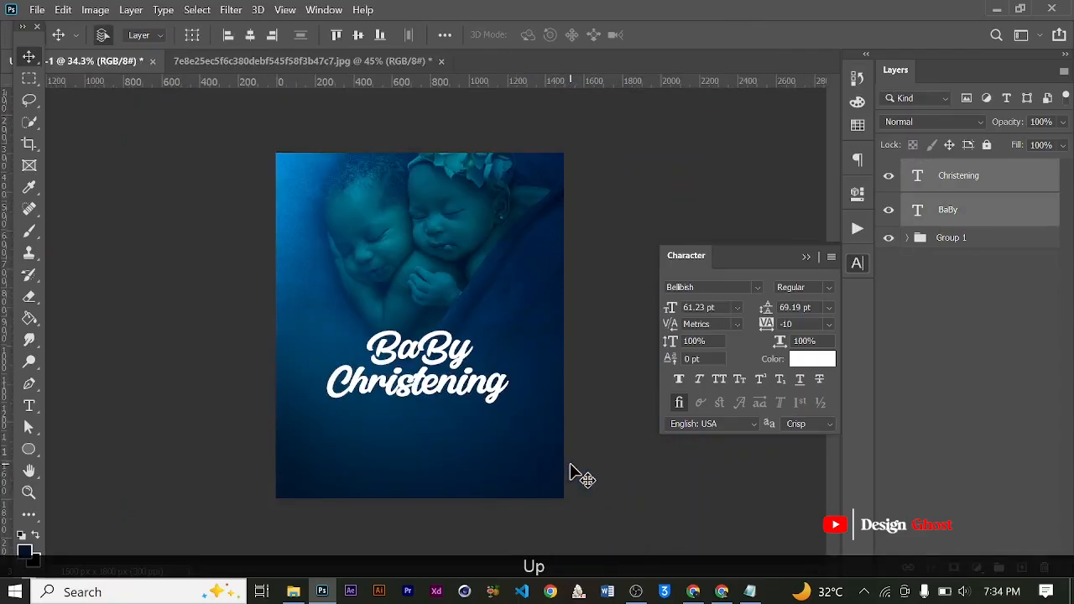
# Step: Nudge the selected "BaBy" and "Christening" text layers further up together, keeping them just below the babies
pyautogui.press('Up')
pyautogui.press('Up')
pyautogui.press('Up')
pyautogui.press('Up')
pyautogui.press('Up')
pyautogui.press('Up')
pyautogui.press('Up')
pyautogui.press('Up')
pyautogui.press('Up')
pyautogui.press('Up')
pyautogui.press('Up')
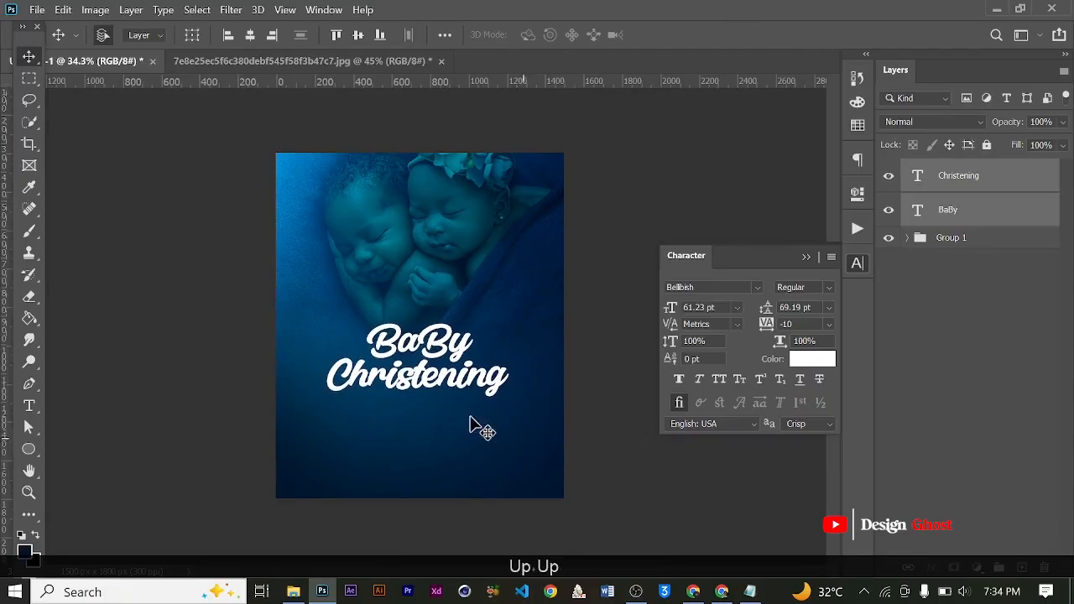
# Step: Set the tracking of the "Christening" text alone to -25
pyautogui.scroll(2, 470, 424)
pyautogui.click(937, 311)
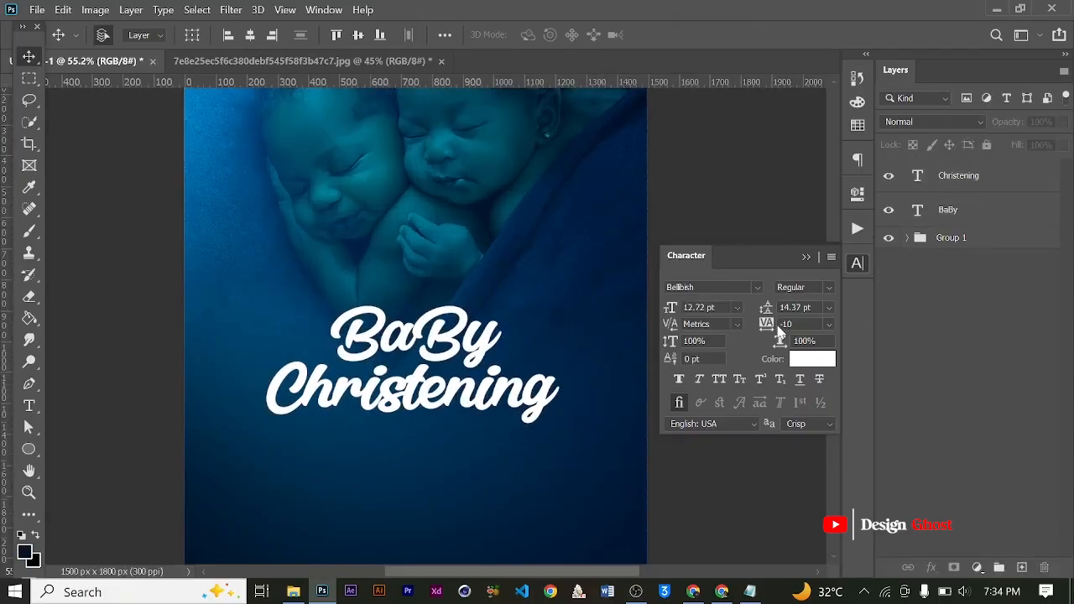
pyautogui.click(978, 171)
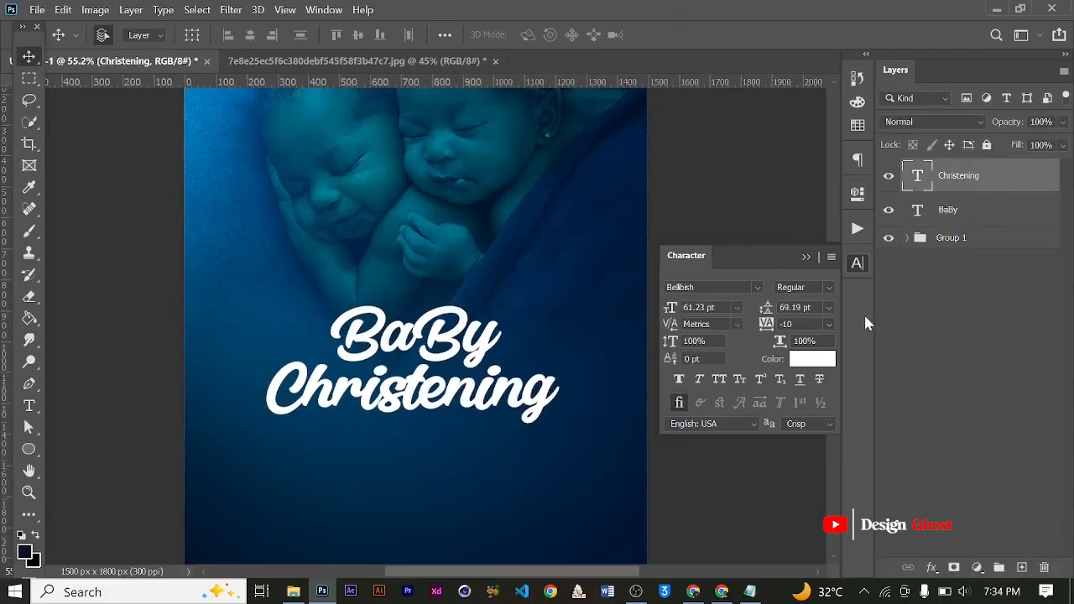
pyautogui.click(828, 325)
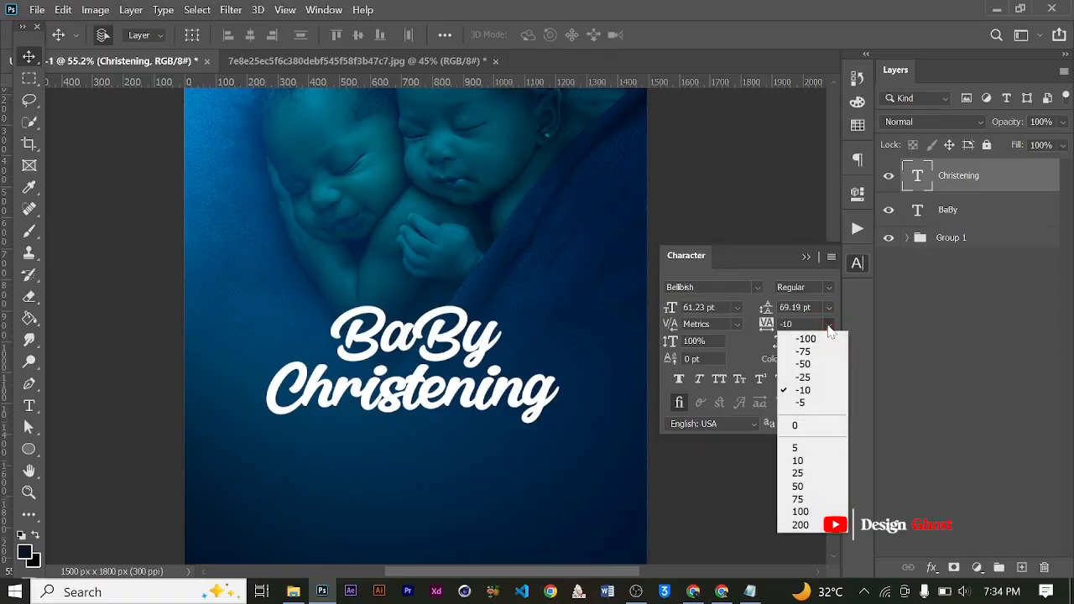
pyautogui.click(812, 377)
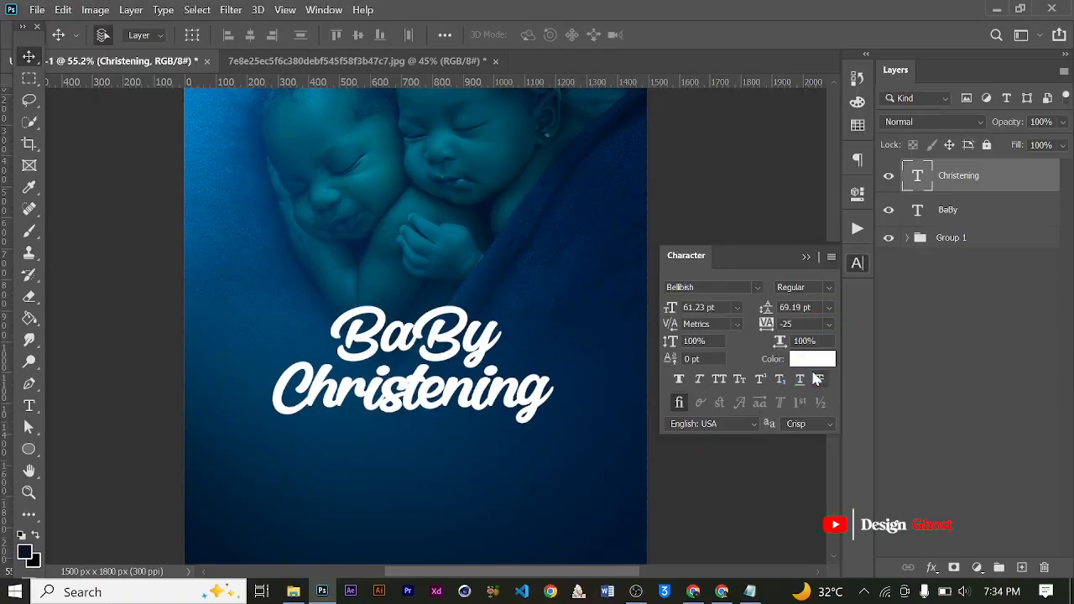
# Step: Scale the "Christening" text up proportionally to about 105%
pyautogui.scroll(2, 542, 385)
pyautogui.hotkey('ctrl', 't')
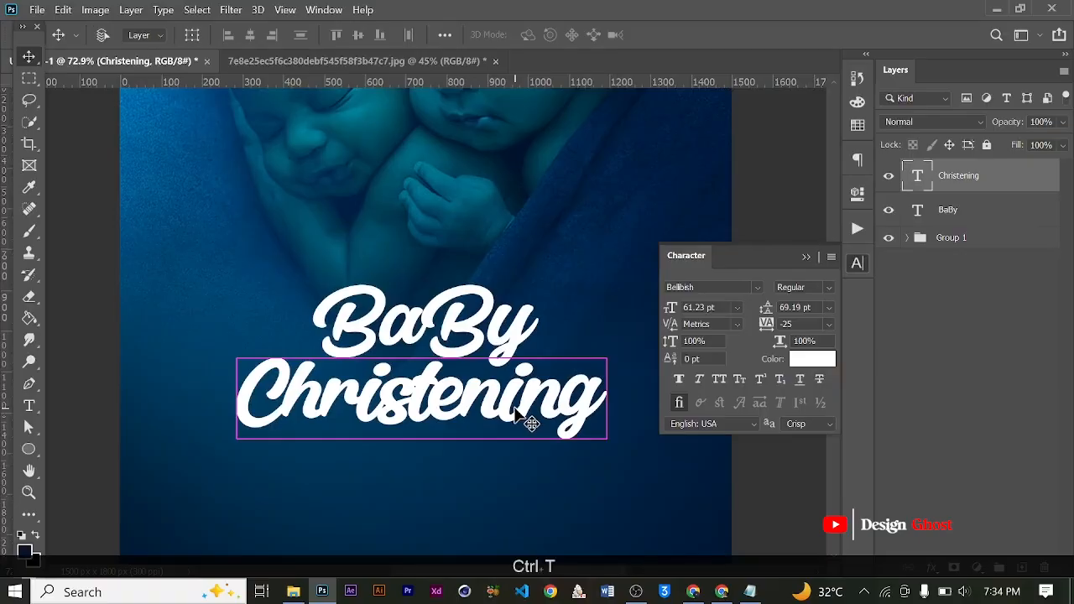
pyautogui.moveTo(610, 338); pyautogui.dragTo(625, 322)
pyautogui.press('Return')
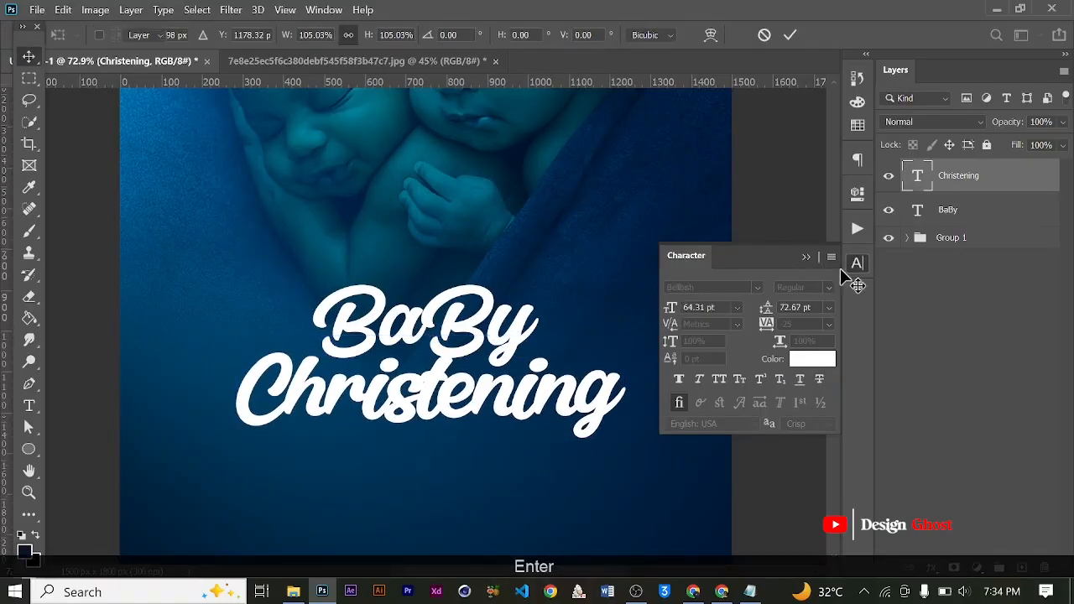
# Step: Scale the "BaBy" text down proportionally to about 91%
pyautogui.click(949, 211)
pyautogui.scroll(2, 347, 343)
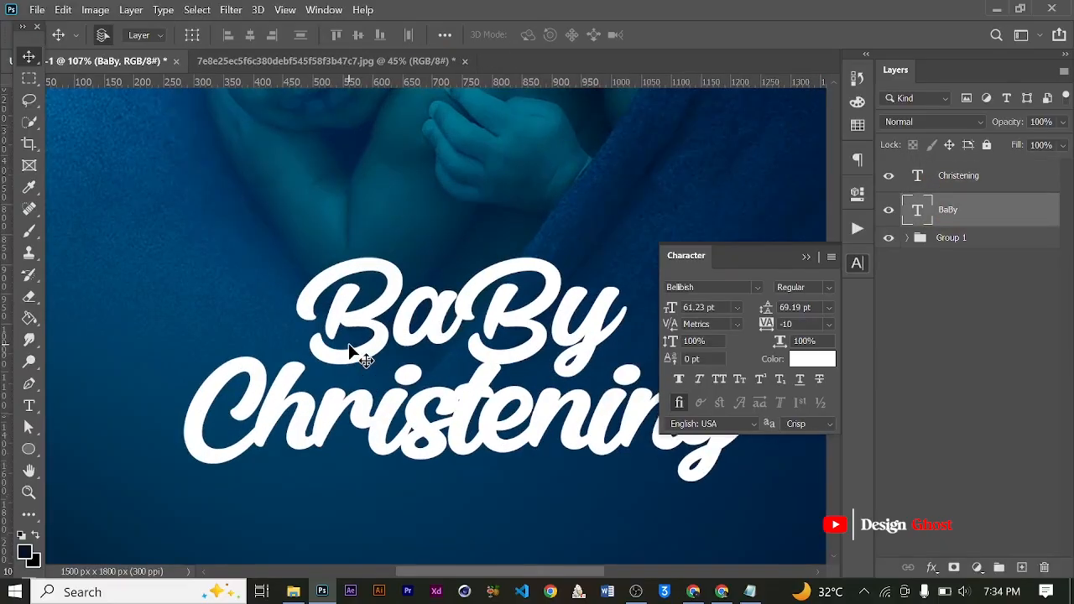
pyautogui.hotkey('ctrl', 't')
pyautogui.scroll(1, 622, 249)
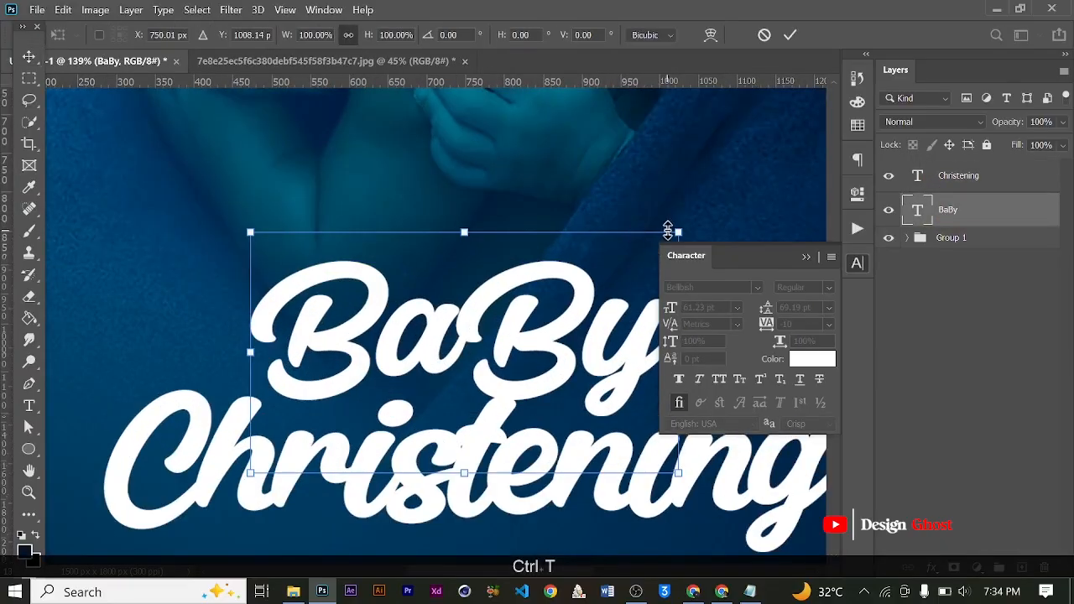
pyautogui.moveTo(676, 231); pyautogui.dragTo(642, 254)
pyautogui.click(791, 34)
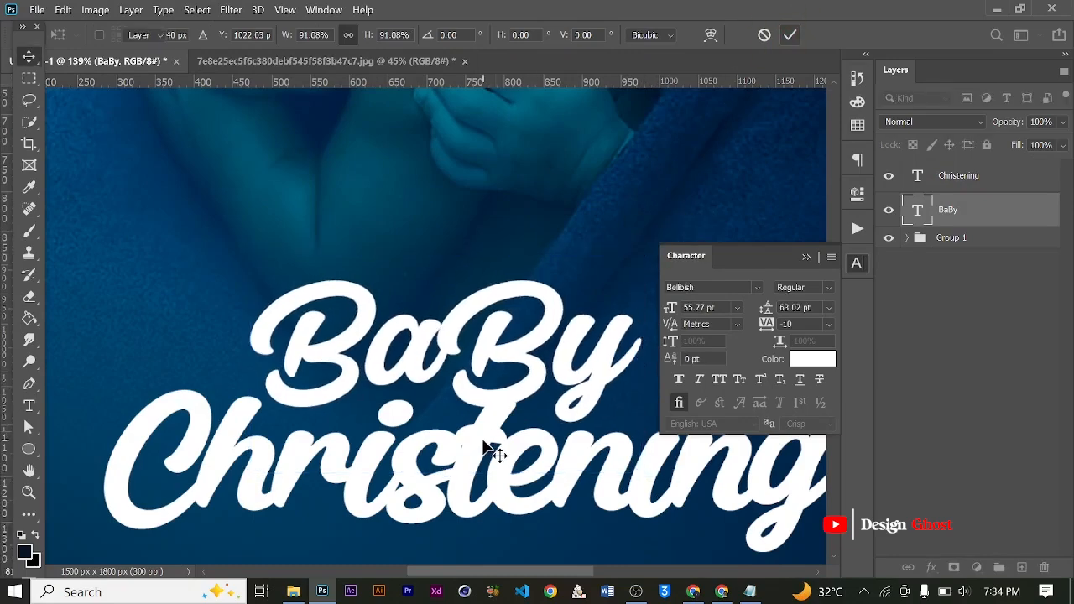
# Step: Center "BaBy" horizontally on the whole canvas, clear the selection and collapse the character settings
pyautogui.scroll(-5, 496, 453)
pyautogui.hotkey('ctrl', 'a')
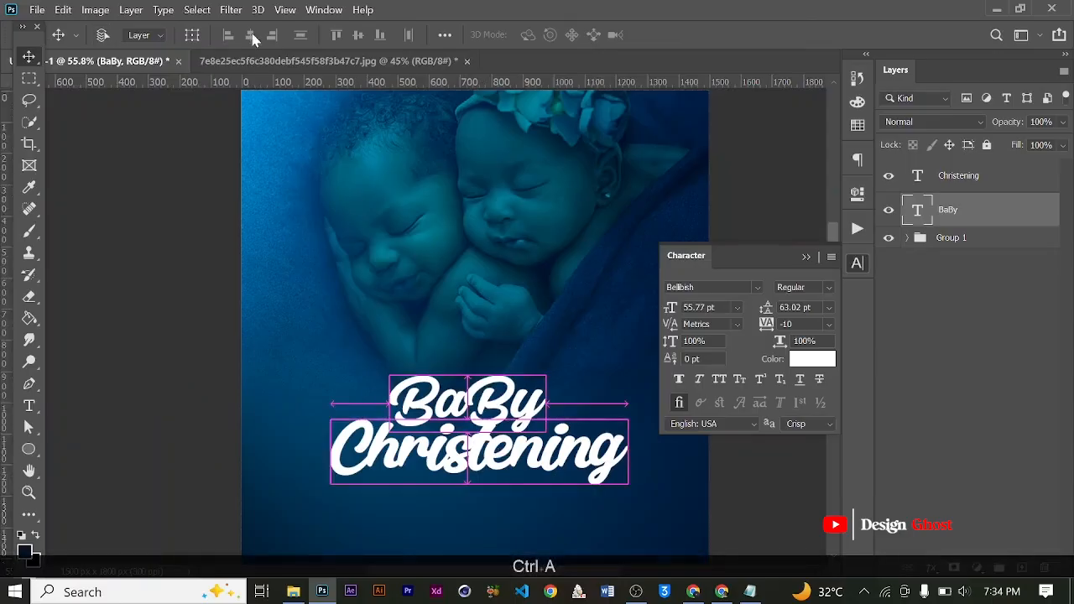
pyautogui.click(251, 35)
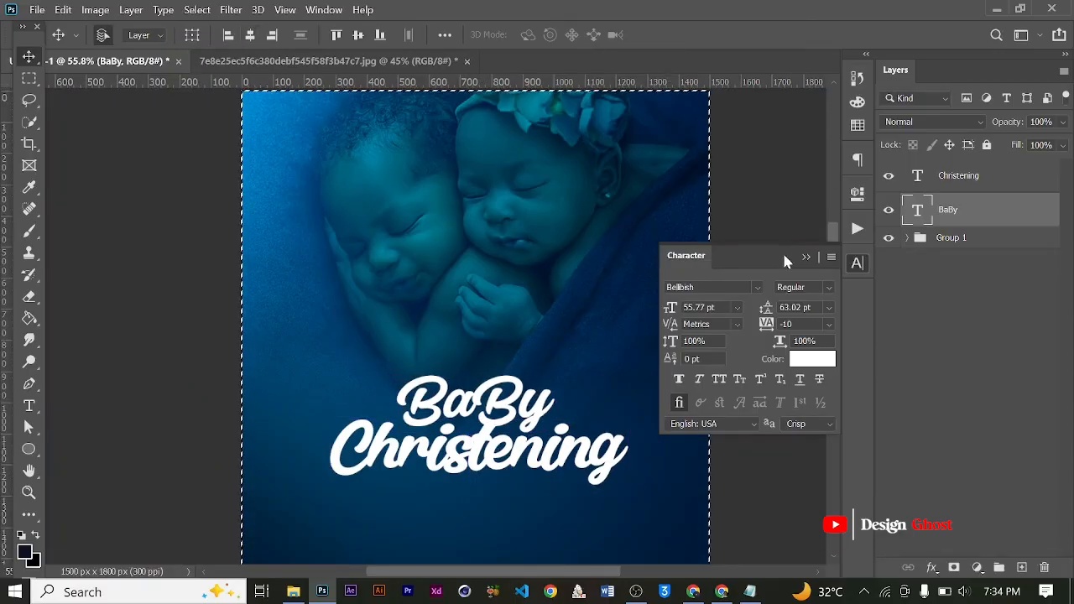
pyautogui.click(806, 258)
pyautogui.hotkey('ctrl', 'd')
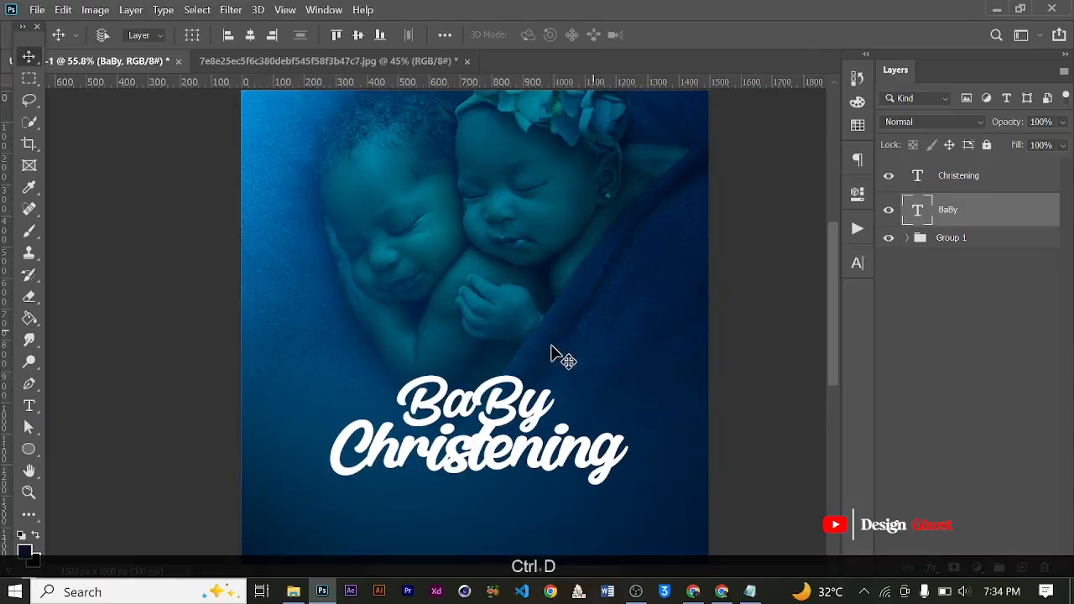
# Step: Nudge "BaBy" up slightly to open a small gap above "Christening"
pyautogui.scroll(-2, 558, 357)
pyautogui.press('Up')
pyautogui.press('Up')
pyautogui.press('Up')
pyautogui.press('Up')
pyautogui.press('Up')
pyautogui.press('Up')
pyautogui.press('Up')
pyautogui.press('Up')
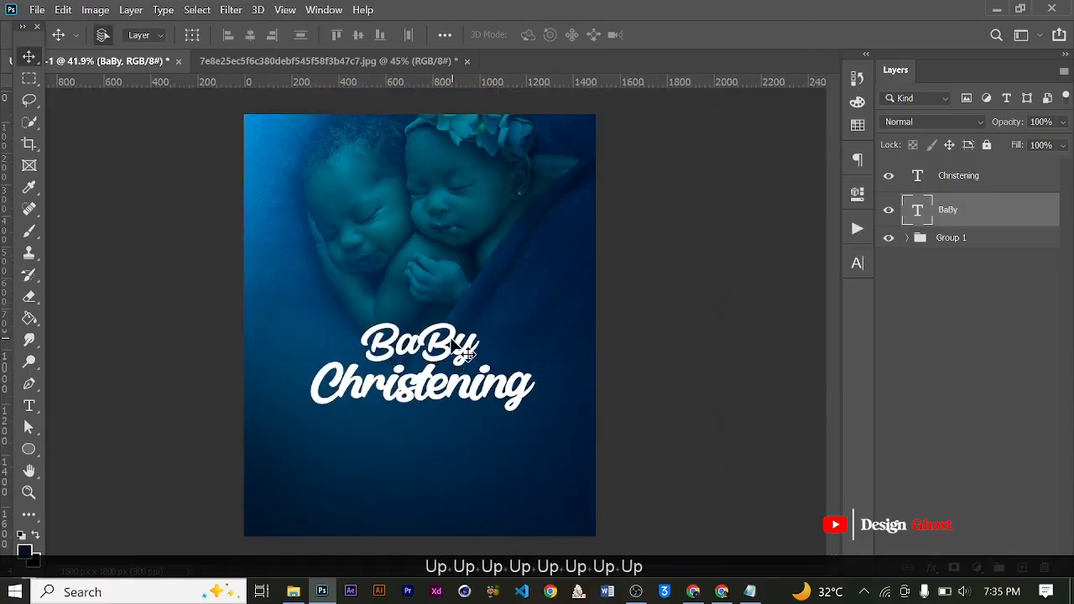
pyautogui.scroll(3, 464, 353)
pyautogui.press('Up')
pyautogui.press('Up')
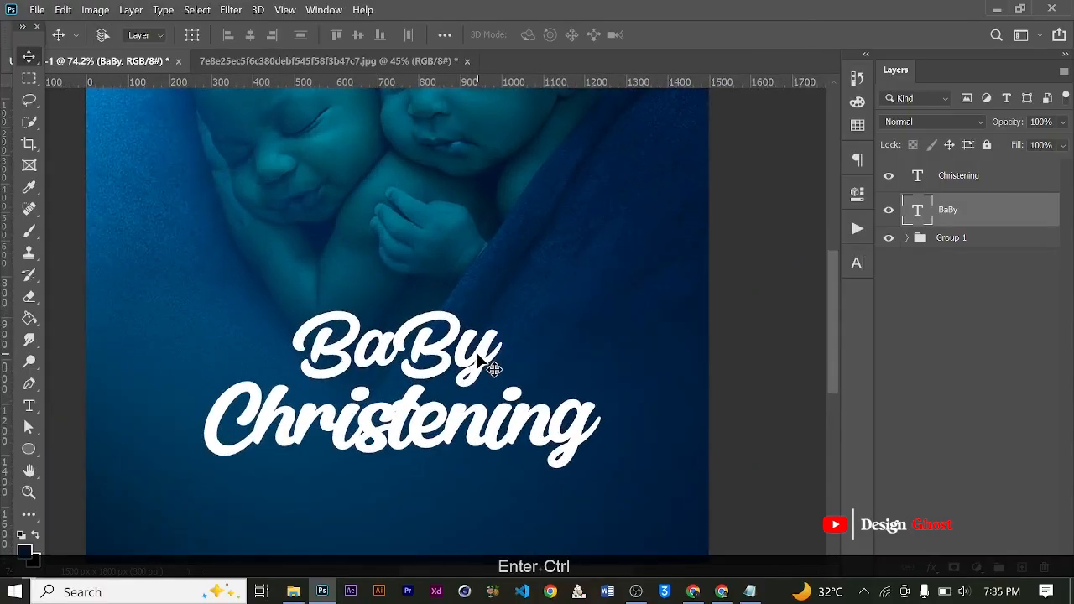
# Step: Examine the spacing and balance of the "BaBy Christening" title against the full flyer
pyautogui.hotkey('ctrl', '0')
pyautogui.scroll(-2, 463, 384)
pyautogui.scroll(4, 457, 378)
pyautogui.press('space')
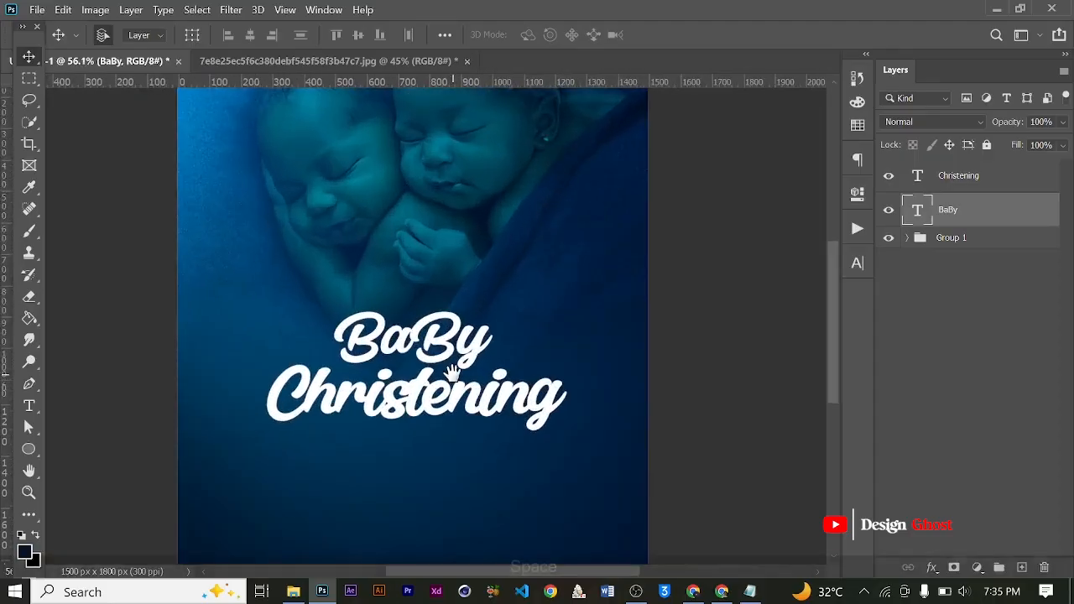
pyautogui.moveTo(451, 372); pyautogui.dragTo(452, 402)
pyautogui.press('Return')
pyautogui.scroll(3, 473, 360)
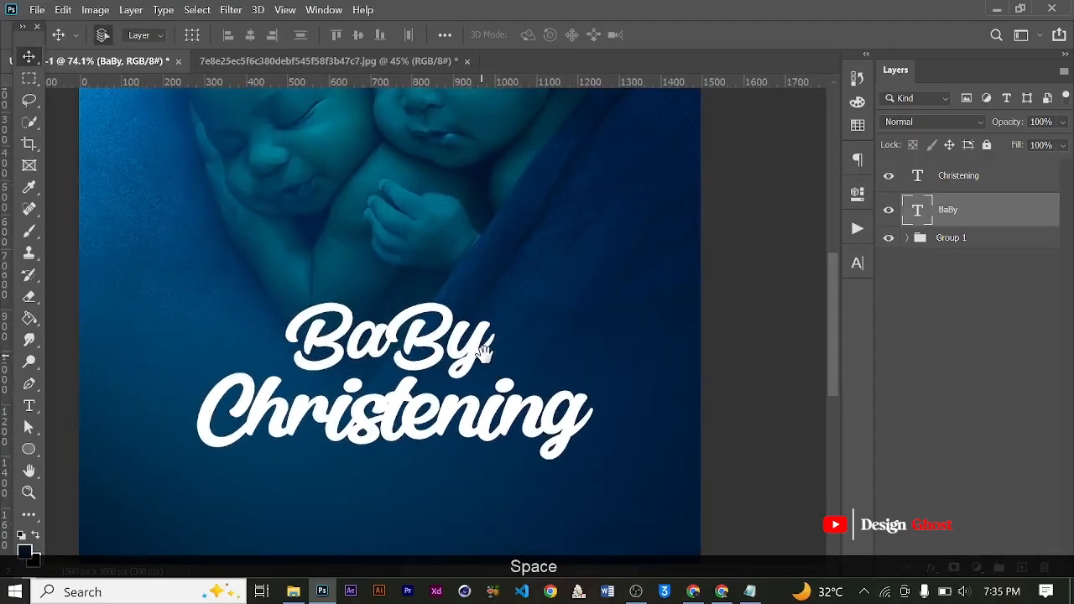
pyautogui.moveTo(487, 354); pyautogui.dragTo(494, 364)
pyautogui.scroll(-8, 495, 366)
pyautogui.scroll(3, 495, 364)
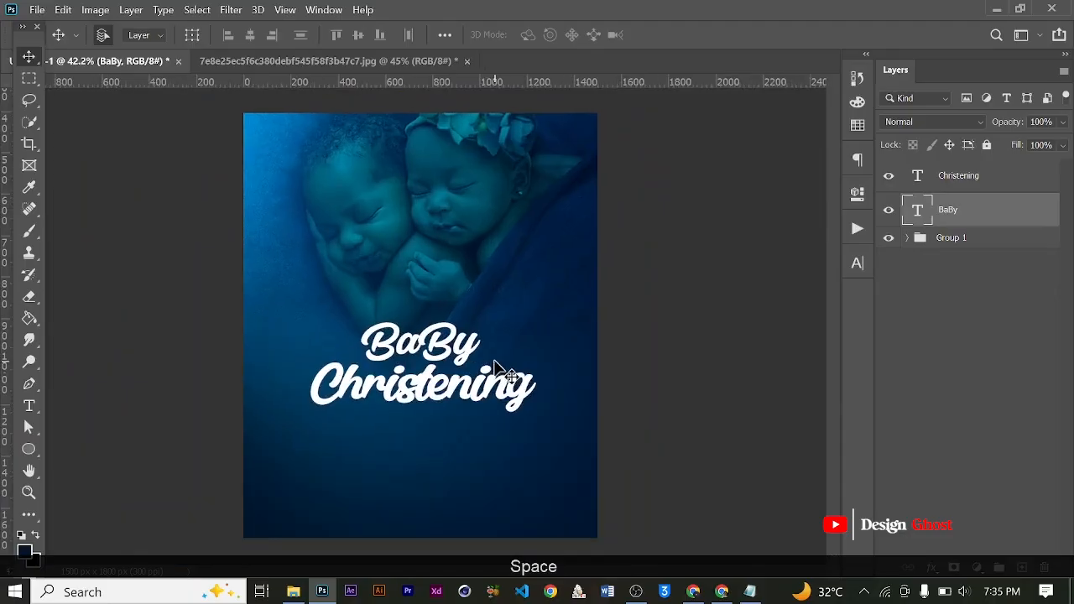
pyautogui.scroll(-1, 484, 347)
pyautogui.scroll(2, 482, 341)
pyautogui.press('space')
pyautogui.moveTo(519, 319); pyautogui.dragTo(525, 309)
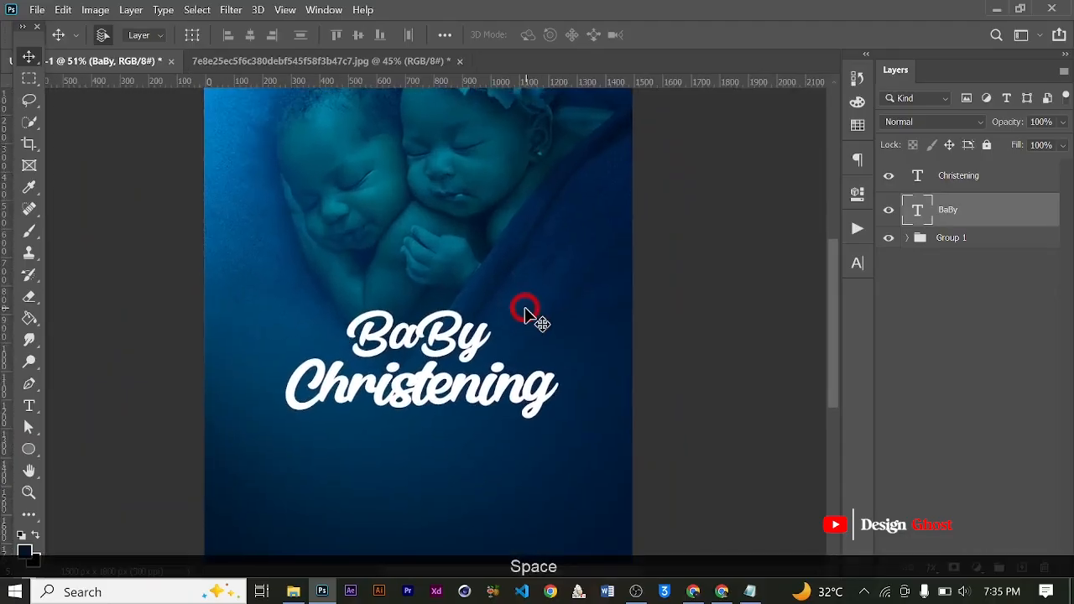
# Step: Nudge "BaBy" back down slightly to fine-tune its gap to "Christening"
pyautogui.press('Down')
pyautogui.press('Down')
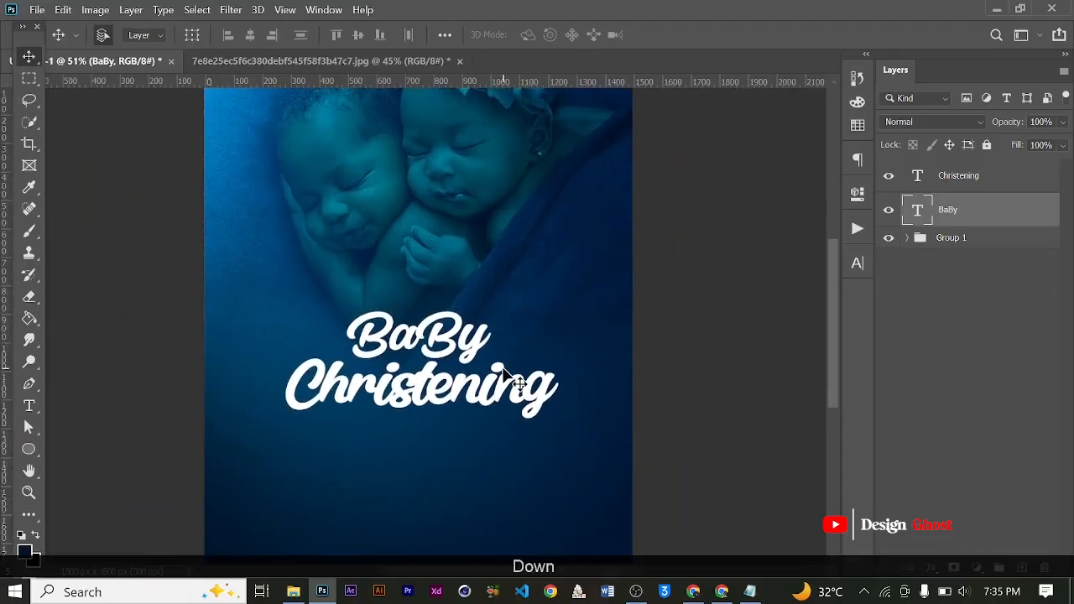
pyautogui.hotkey('ctrl', '0')
pyautogui.press('space')
pyautogui.moveTo(525, 322); pyautogui.dragTo(525, 346)
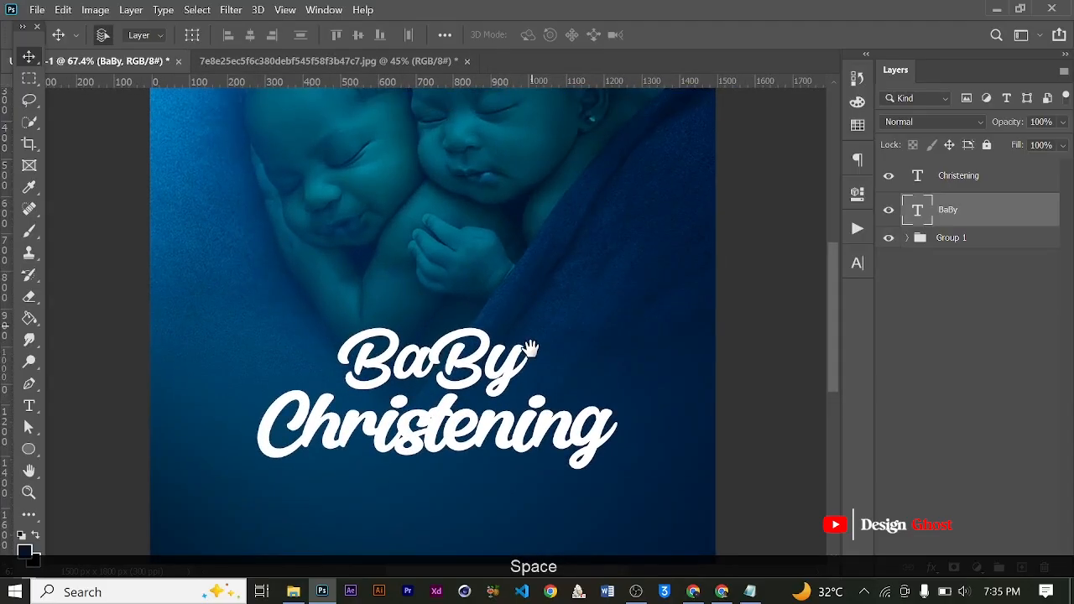
# Step: Copy the two opening lines naming the inviting families from the Baby Naming notes in Notepad and return to Photoshop
pyautogui.click(750, 592)
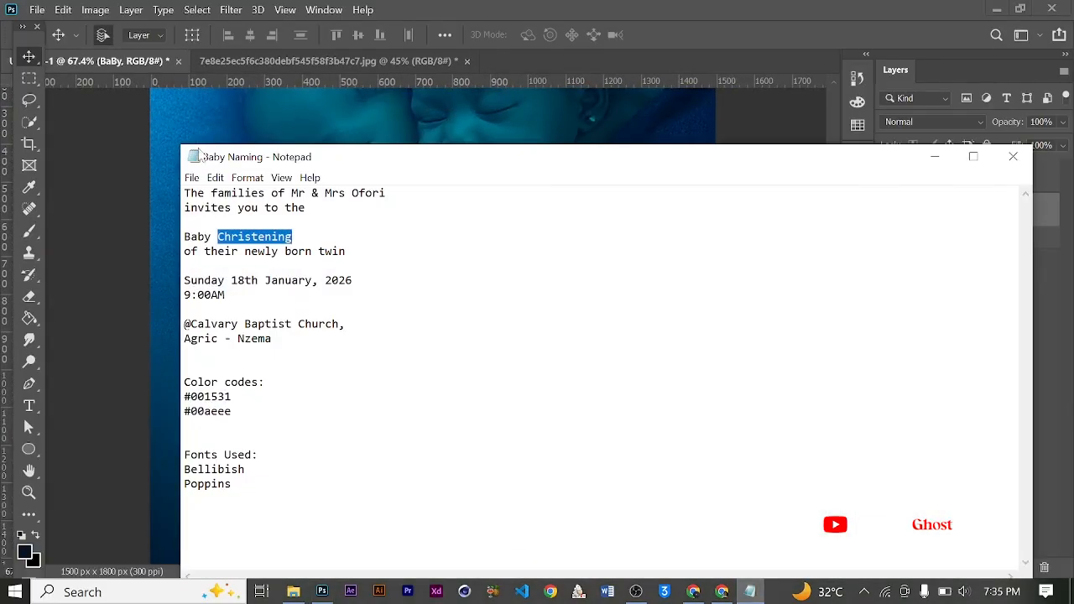
pyautogui.moveTo(184, 193); pyautogui.dragTo(306, 208)
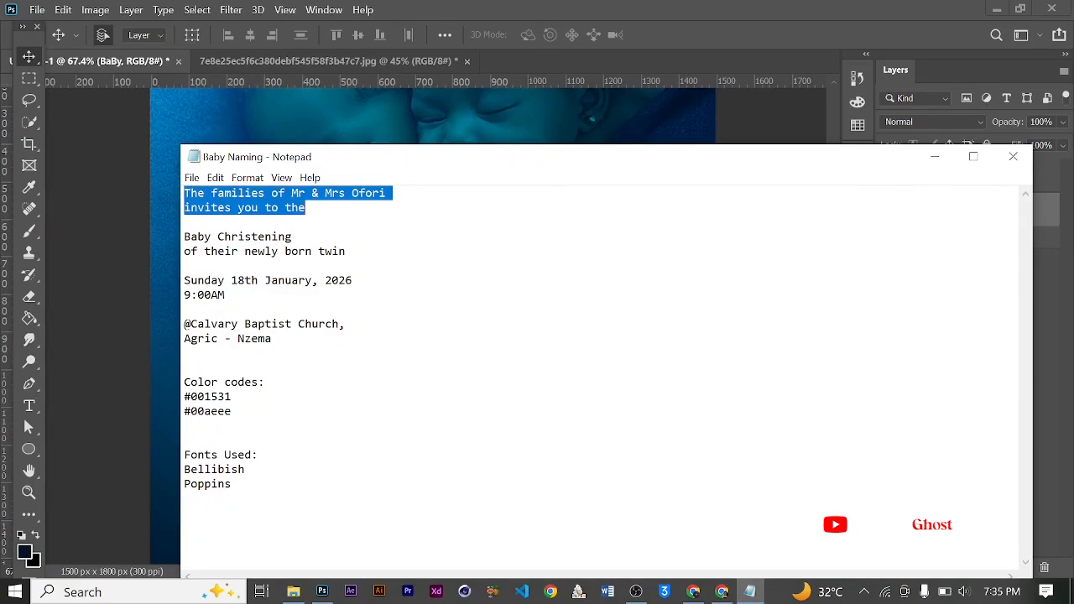
pyautogui.rightClick(331, 209)
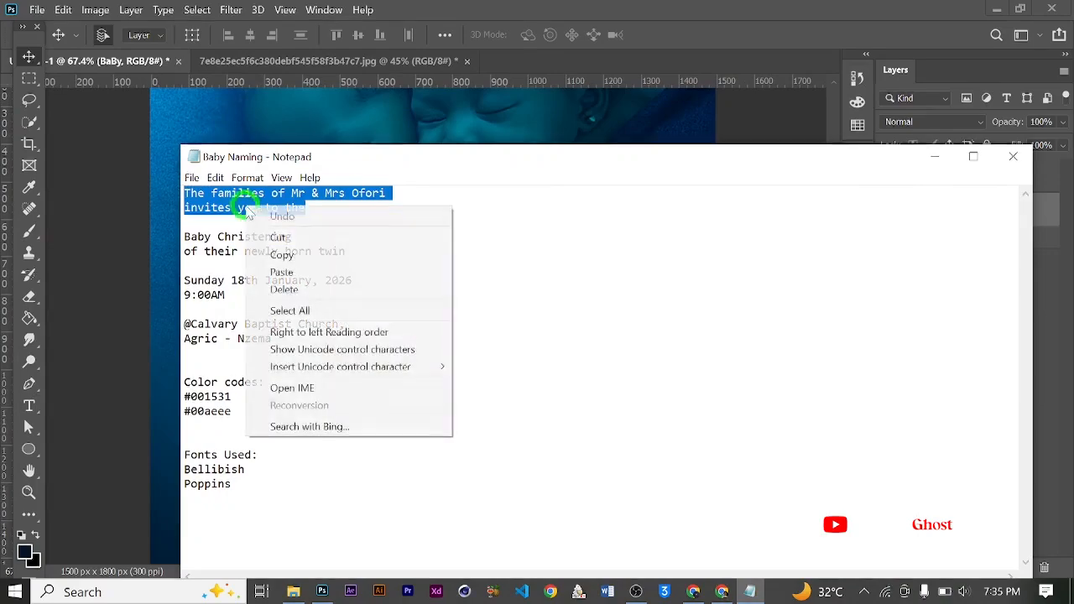
pyautogui.click(336, 254)
pyautogui.click(936, 157)
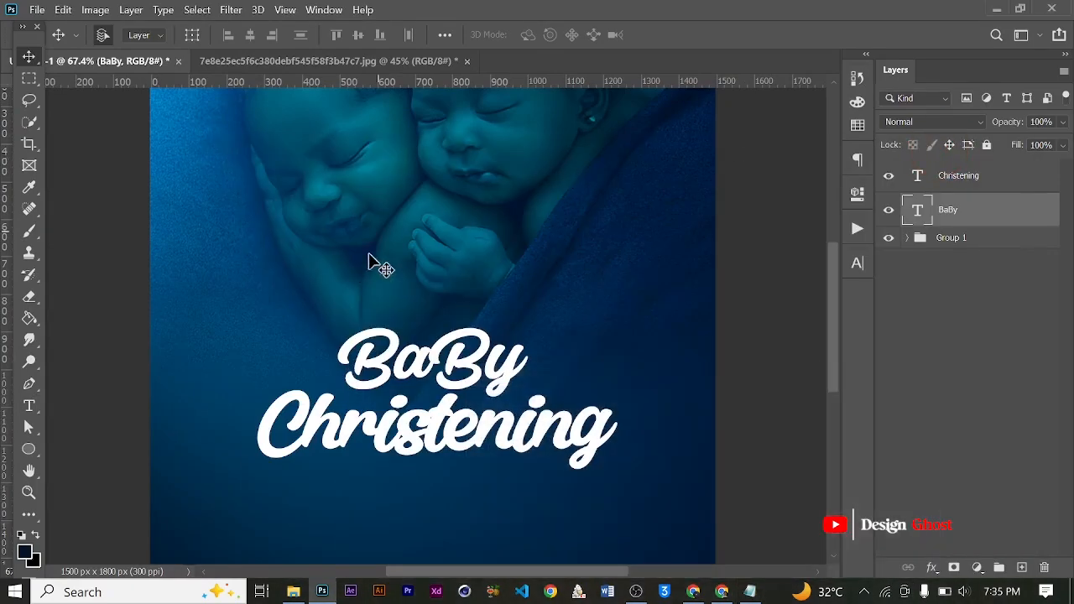
# Step: Add the copied two-line family invitation as a new text layer just above "BaBy"
pyautogui.click(29, 407)
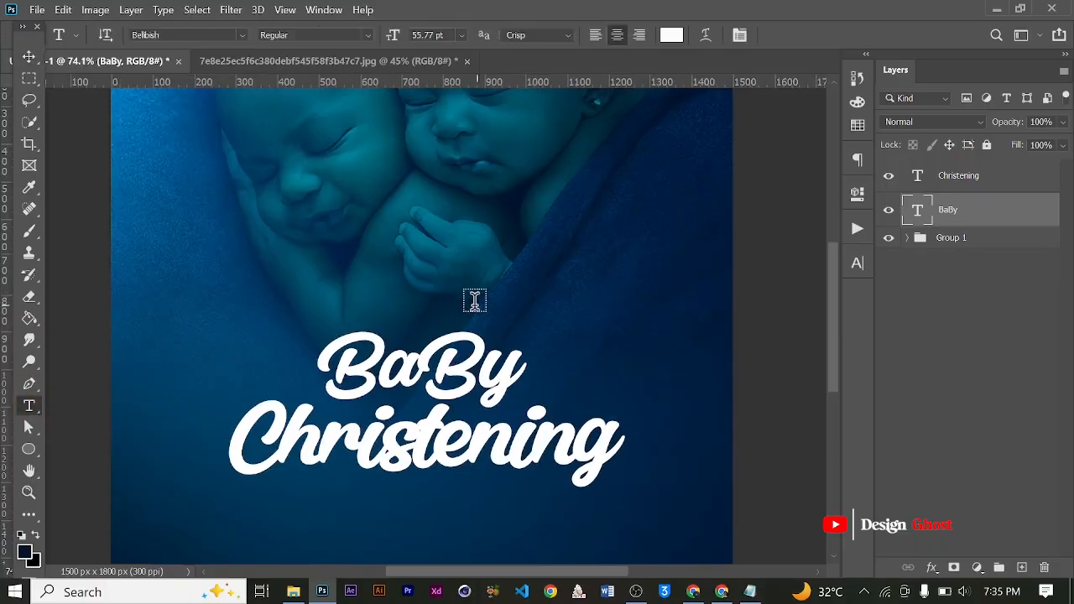
pyautogui.scroll(1, 535, 293)
pyautogui.hotkey('alt', ']')
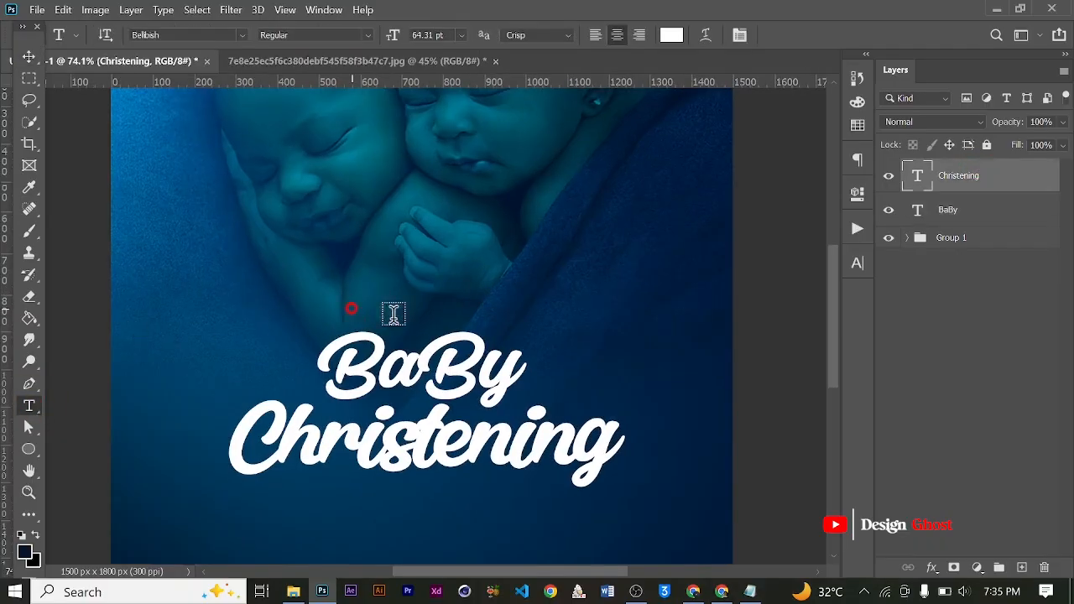
pyautogui.click(351, 309)
pyautogui.hotkey('ctrl', 'v')
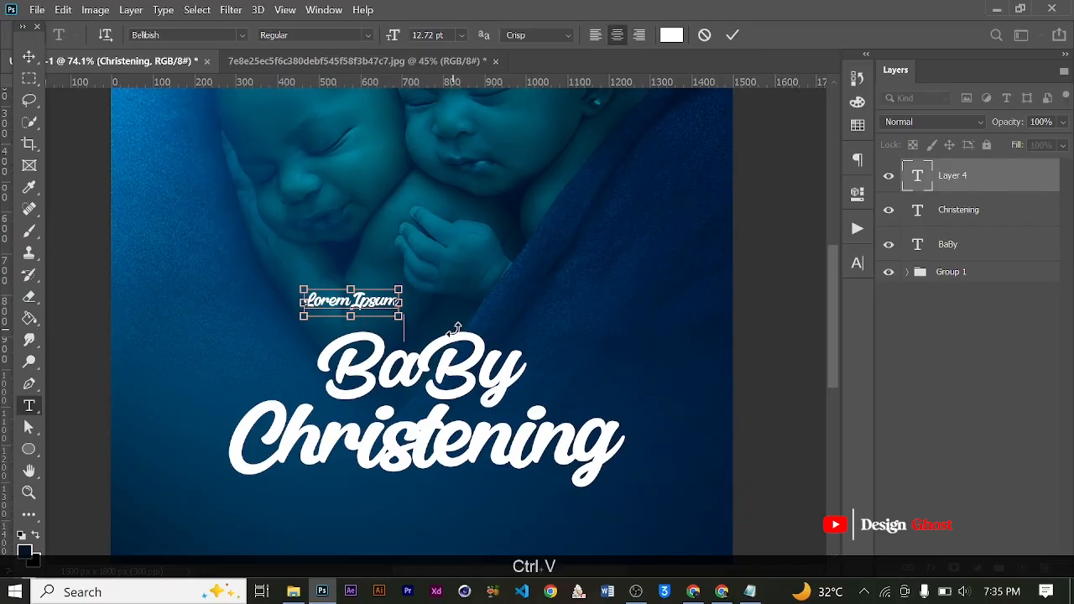
pyautogui.click(738, 34)
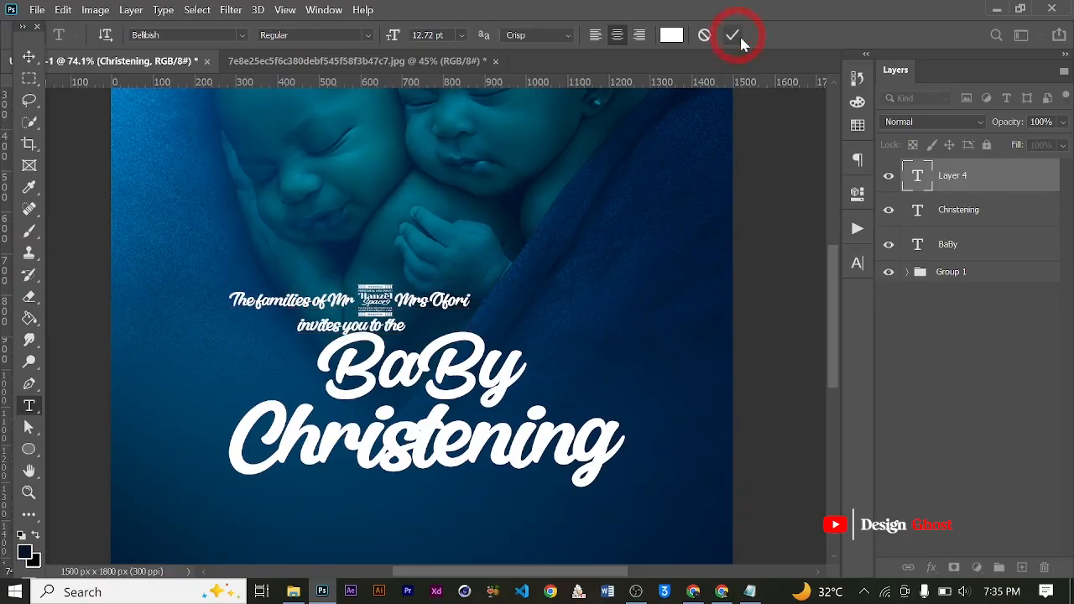
# Step: Set the family invitation text's font to Poppins Medium
pyautogui.click(857, 264)
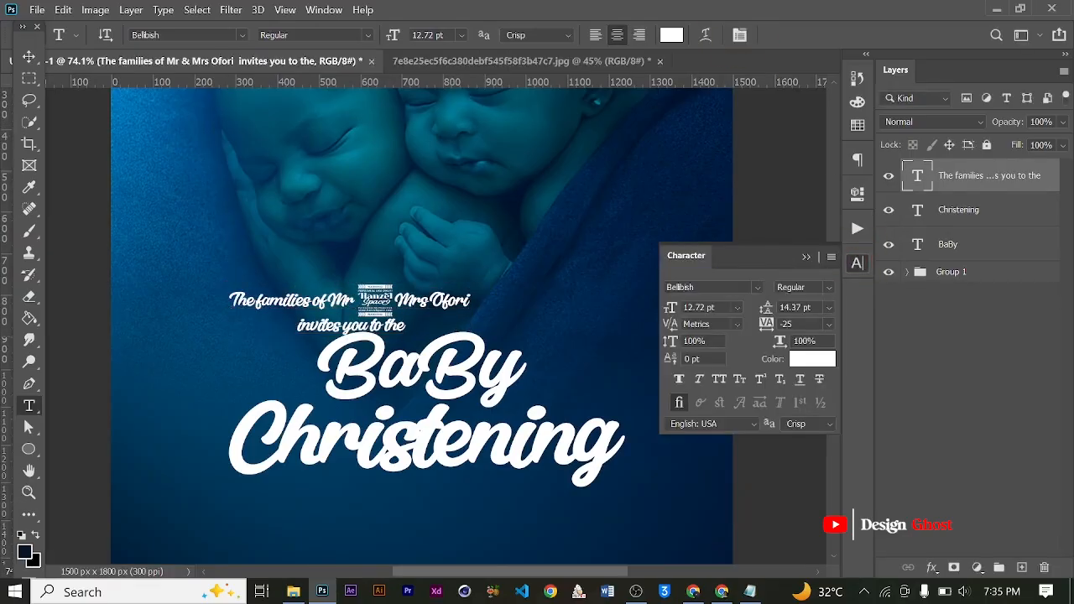
pyautogui.click(714, 287)
pyautogui.write('pOP')
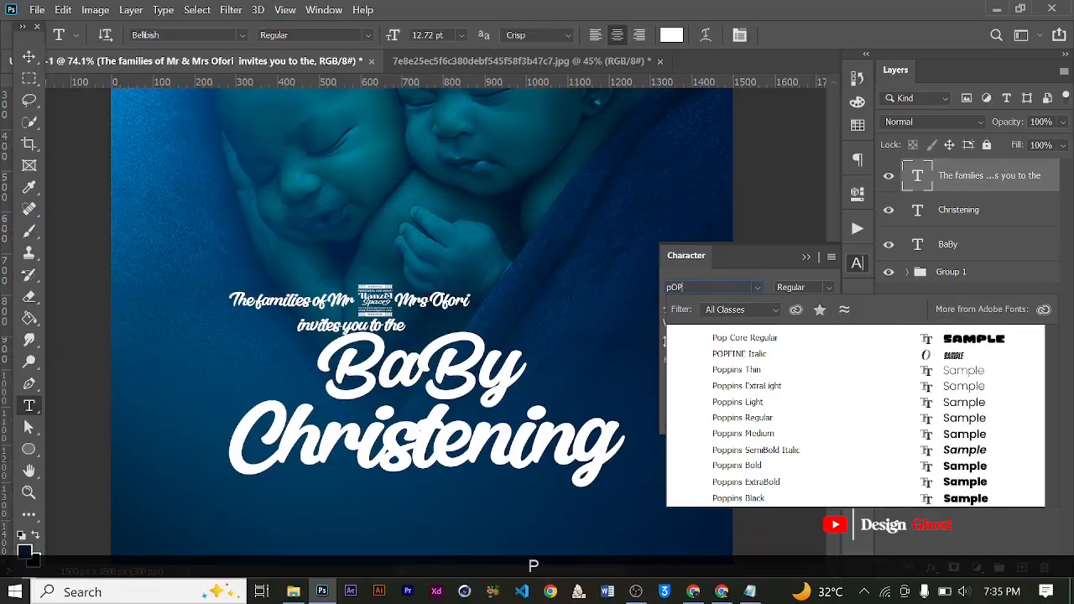
pyautogui.click(746, 433)
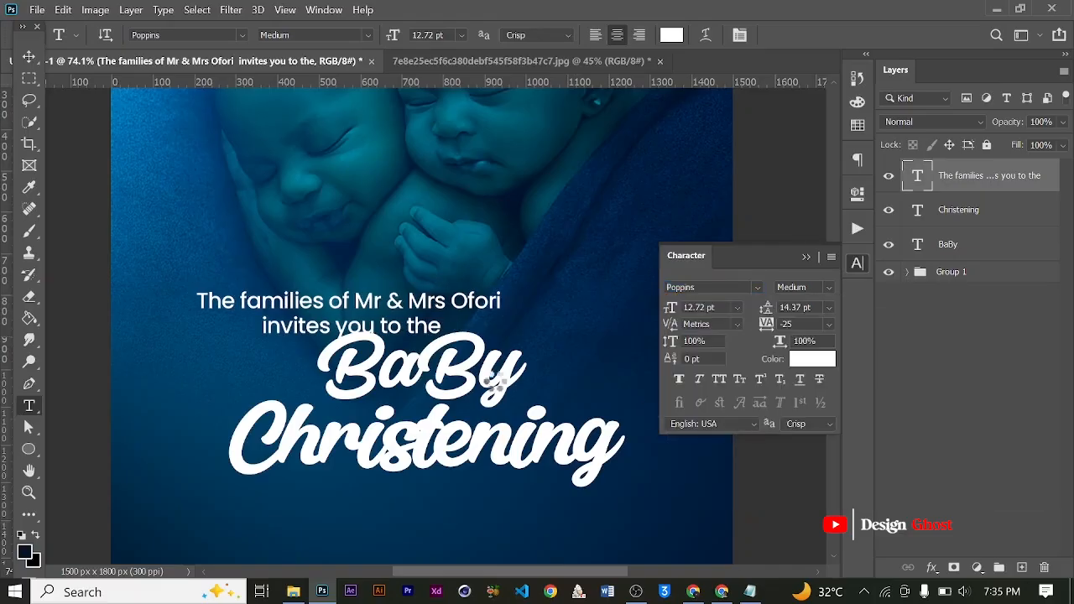
# Step: Scale the family invitation text down proportionally to about 86%
pyautogui.click(28, 59)
pyautogui.hotkey('ctrl', 't')
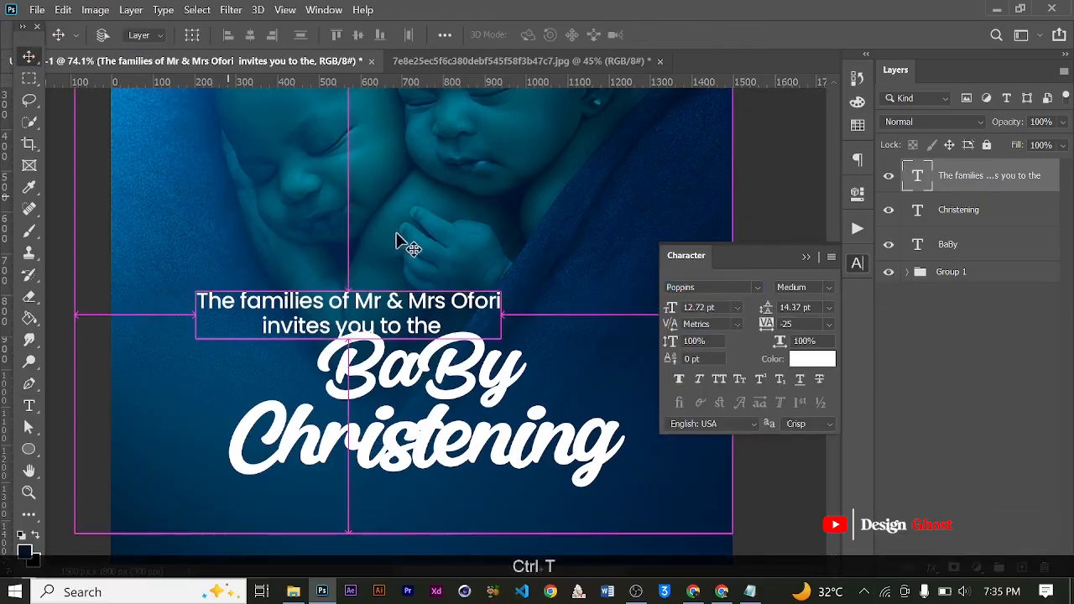
pyautogui.scroll(1, 395, 240)
pyautogui.moveTo(518, 290); pyautogui.dragTo(471, 301)
pyautogui.press('Return')
# Step: Centre the family invitation text horizontally on the canvas
pyautogui.hotkey('ctrl', '0')
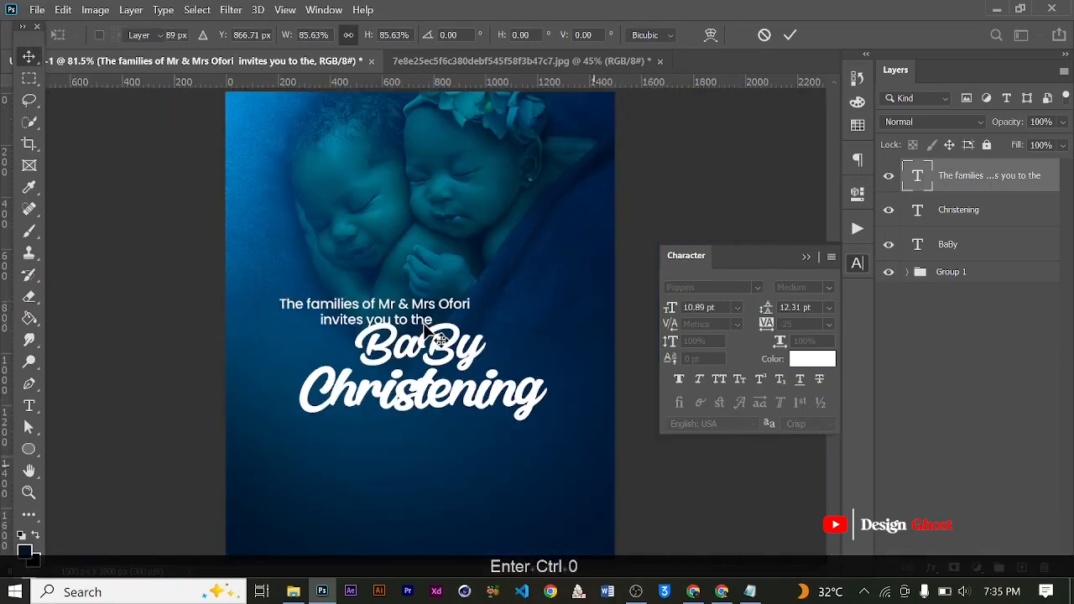
pyautogui.hotkey('ctrl', 'a')
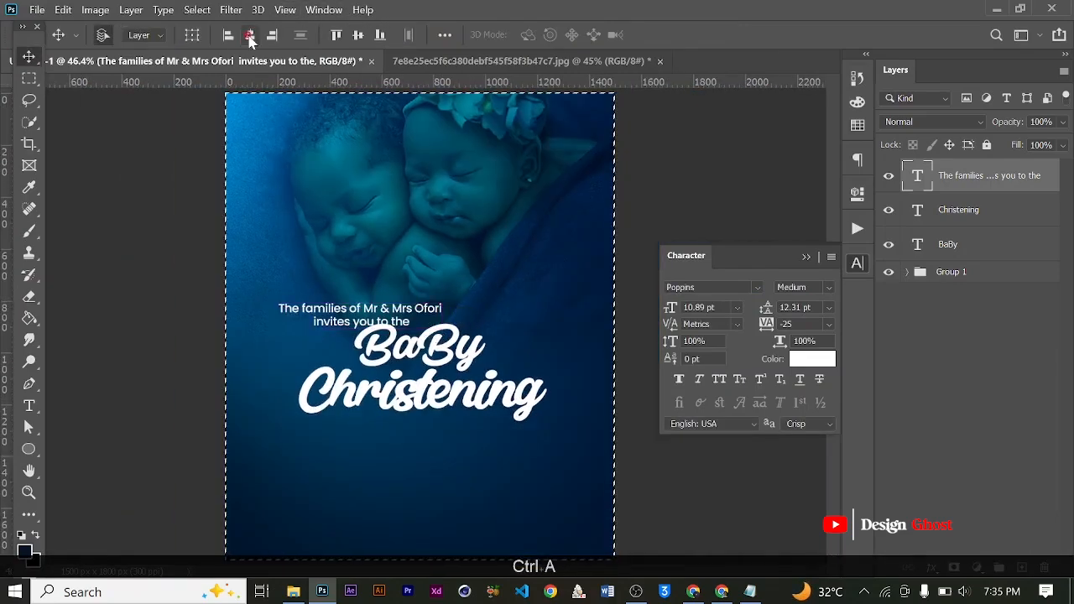
pyautogui.click(250, 35)
pyautogui.hotkey('ctrl', 'd')
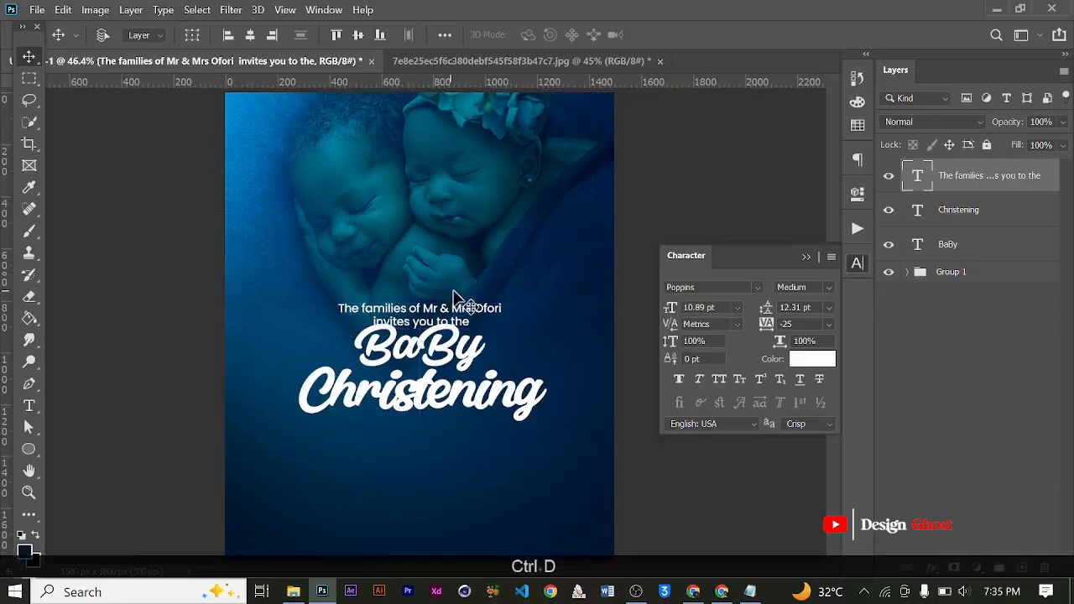
pyautogui.scroll(-1, 472, 369)
pyautogui.scroll(2, 478, 366)
pyautogui.scroll(1, 478, 361)
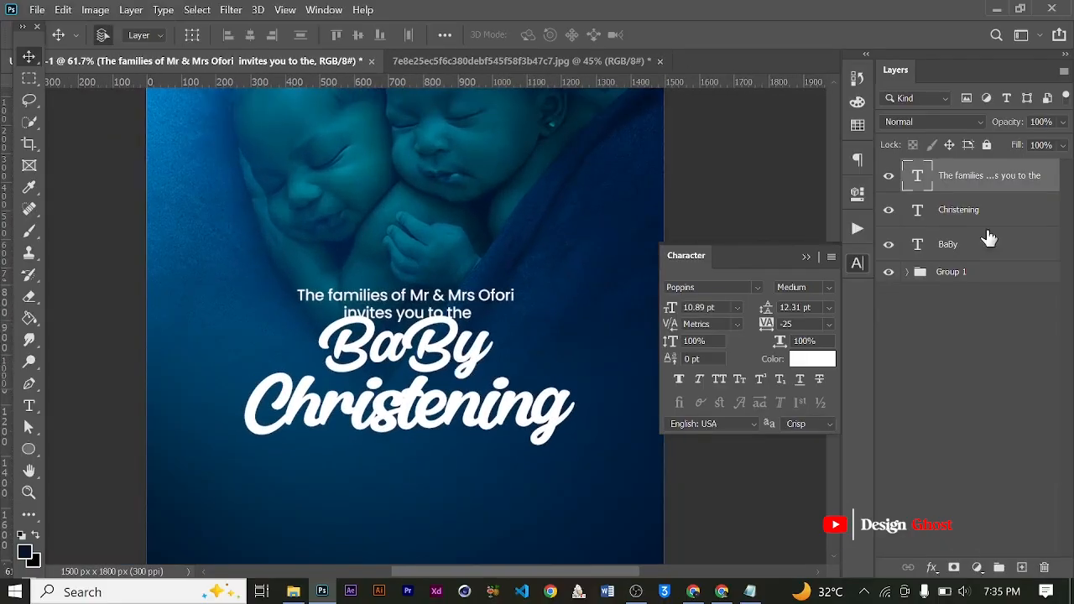
# Step: Nudge the "BaBy" and "Christening" title layers down together to leave a gap beneath the family invitation
pyautogui.click(437, 359)
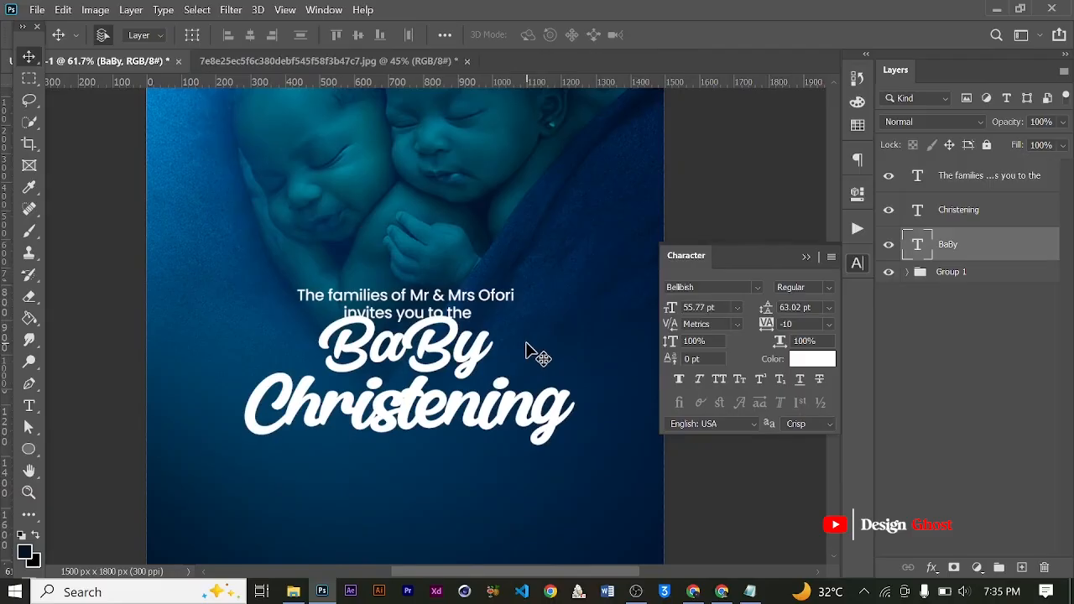
pyautogui.press('Down')
pyautogui.press('Down')
pyautogui.press('Down')
pyautogui.press('Down')
pyautogui.keyDown('ctrl'); pyautogui.click(962, 212); pyautogui.keyUp('ctrl')
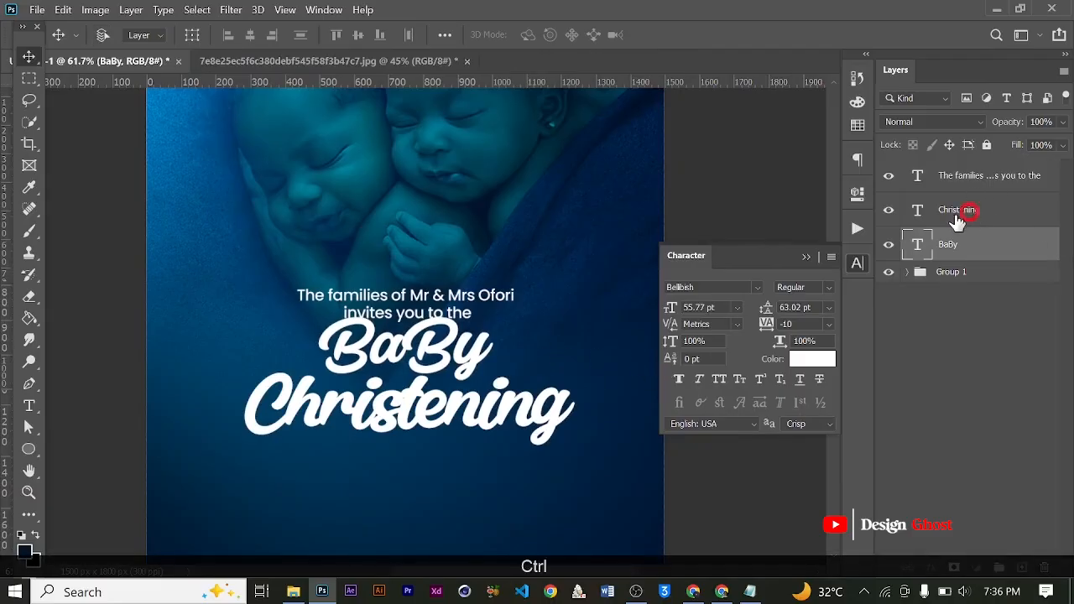
pyautogui.press('Down')
pyautogui.press('Down')
pyautogui.scroll(-1, 388, 344)
pyautogui.press('Down')
pyautogui.press('Down')
pyautogui.press('Down')
pyautogui.press('Down')
pyautogui.press('Down')
pyautogui.press('Down')
pyautogui.press('Down')
pyautogui.press('Down')
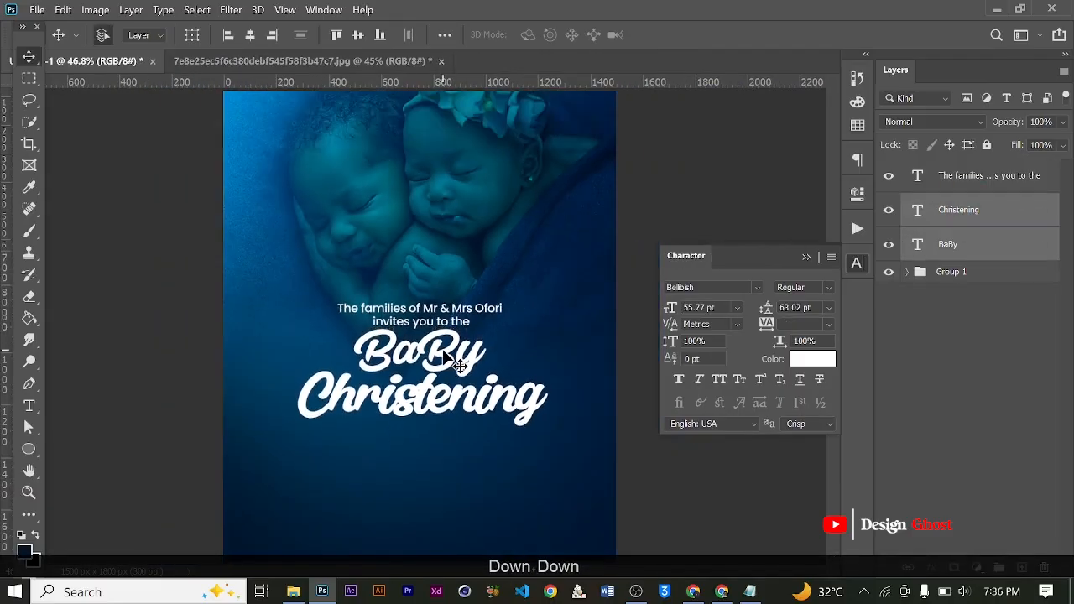
pyautogui.press('Down')
pyautogui.press('Return')
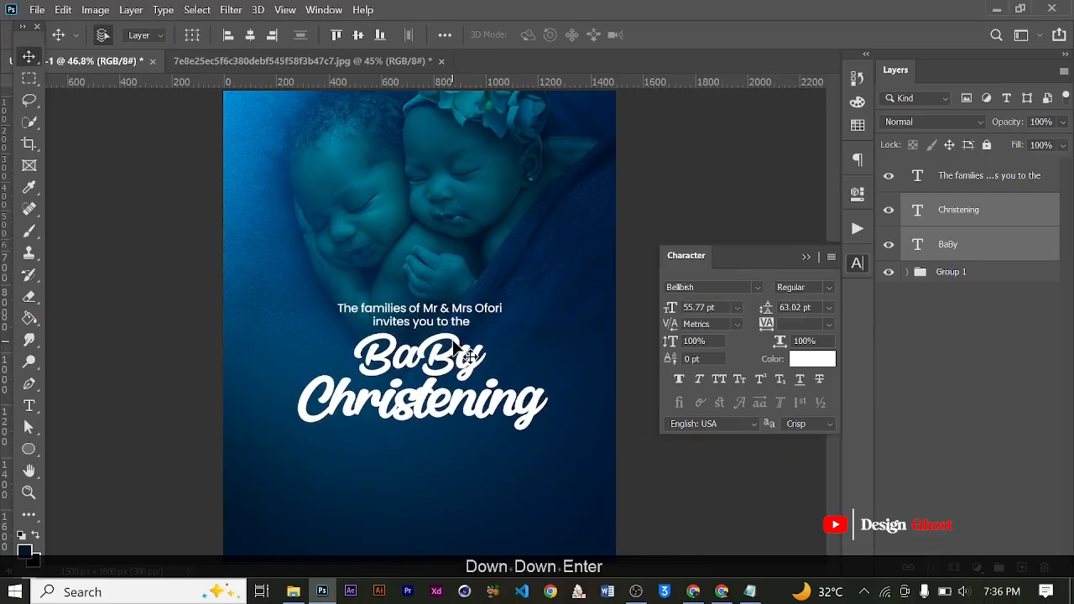
# Step: Duplicate the family invitation text and place the copy below "Christening"
pyautogui.hotkey('ctrl', '0')
pyautogui.scroll(2, 408, 352)
pyautogui.press('space')
pyautogui.moveTo(464, 379); pyautogui.dragTo(450, 277)
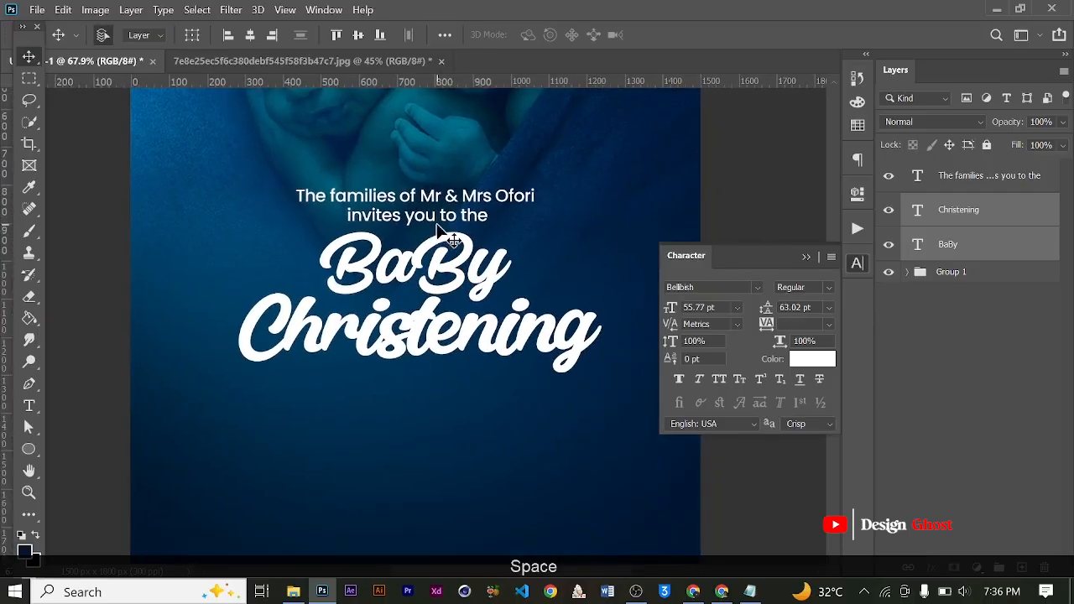
pyautogui.click(435, 198)
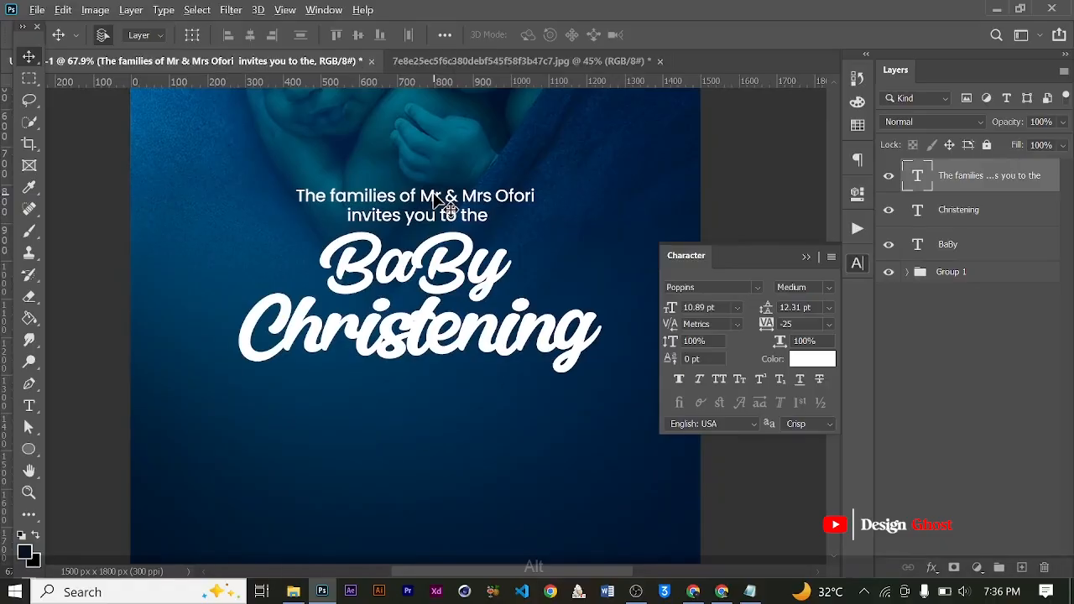
pyautogui.moveTo(436, 200); pyautogui.dragTo(452, 407)
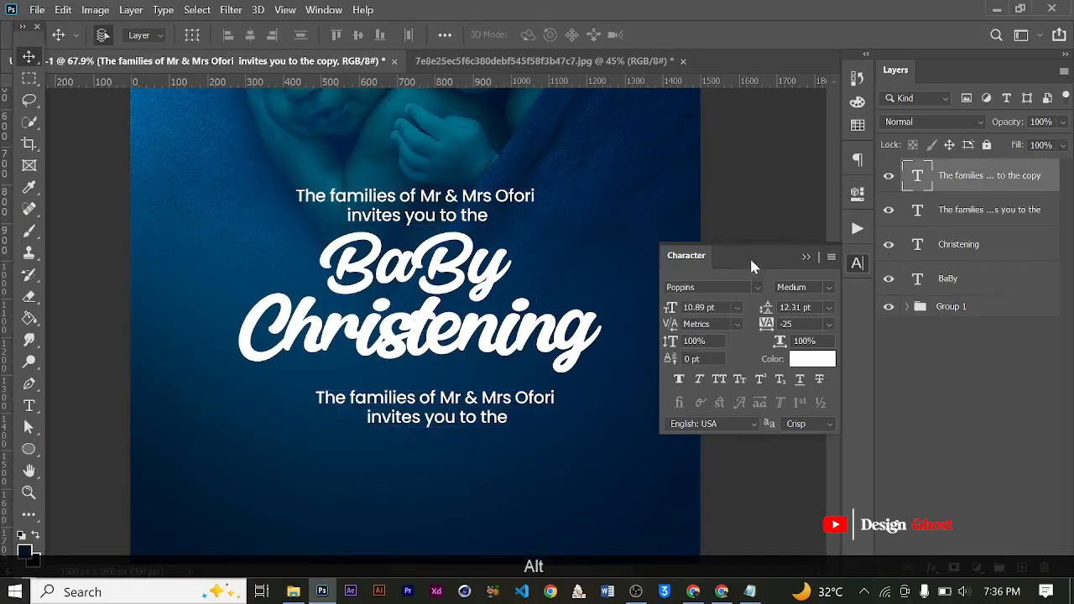
# Step: Tighten the letter tracking of the original family invitation text above "BaBy"
pyautogui.click(454, 201)
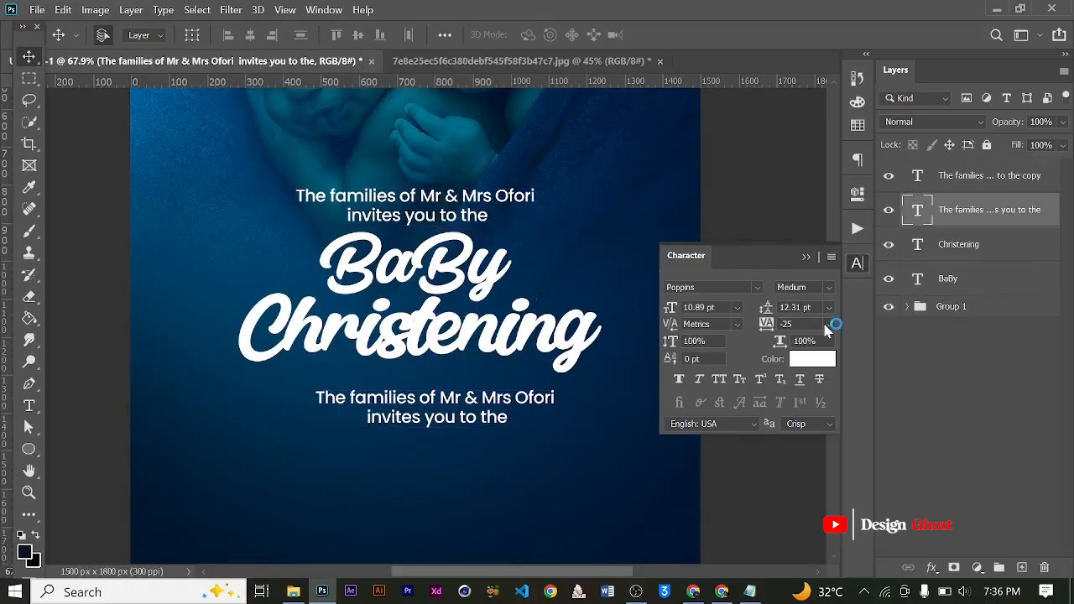
pyautogui.click(830, 324)
pyautogui.click(802, 366)
pyautogui.click(805, 257)
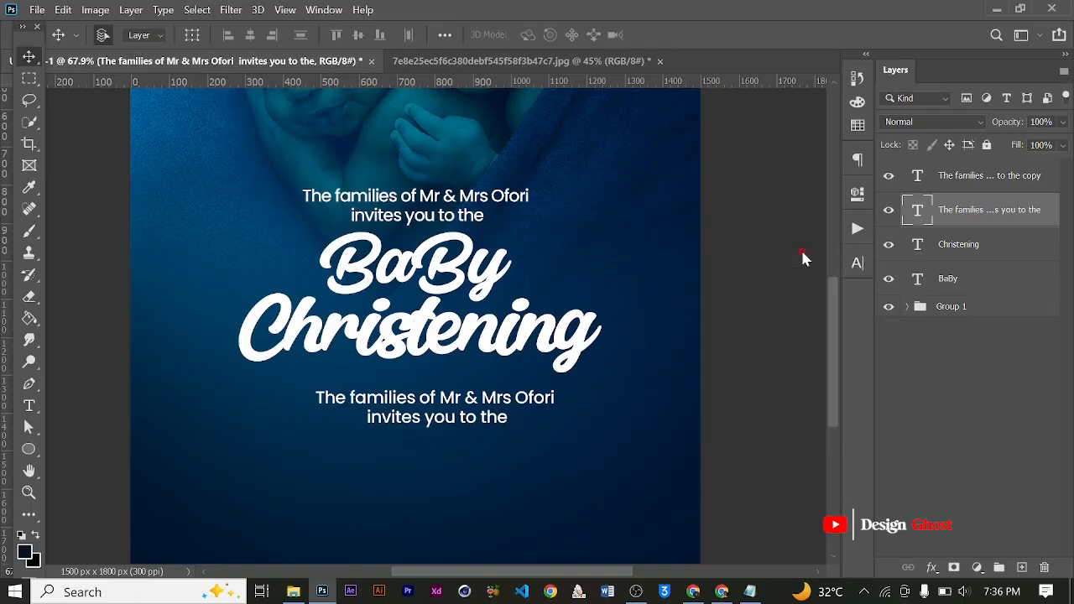
pyautogui.scroll(-3, 454, 284)
pyautogui.hotkey('ctrl', 'a')
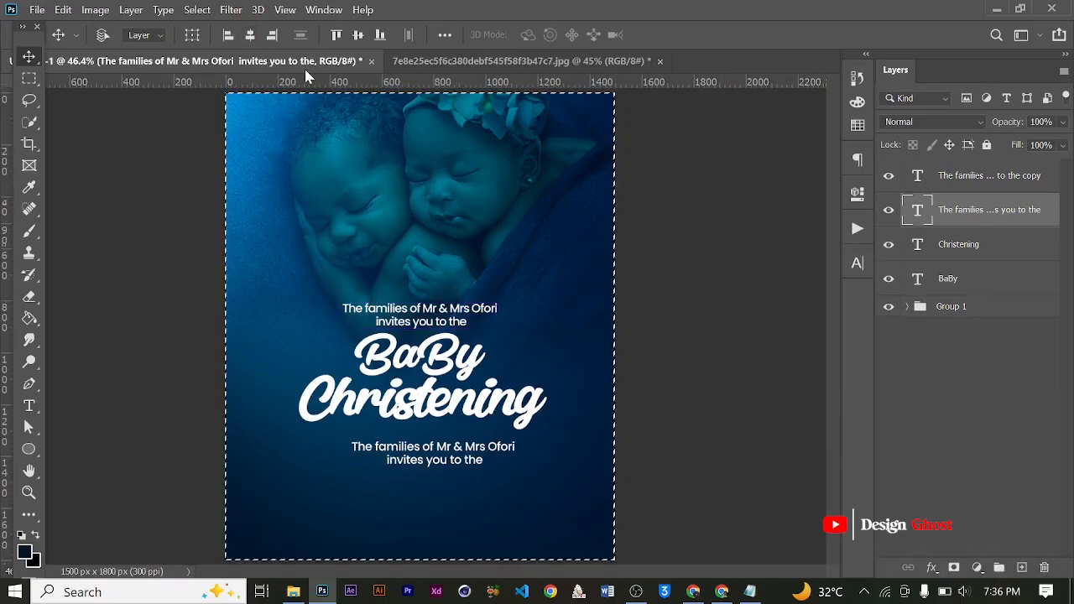
pyautogui.hotkey('ctrl', 'd')
pyautogui.scroll(2, 550, 409)
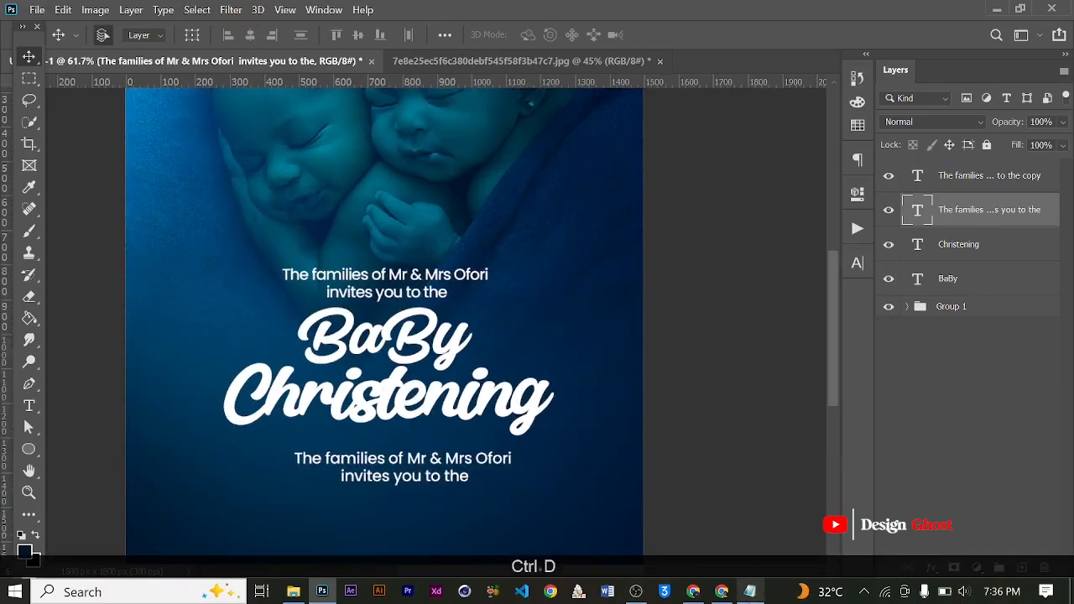
# Step: Copy the line "of their newly born twin" from the Baby Naming notes in Notepad and return to Photoshop
pyautogui.click(750, 592)
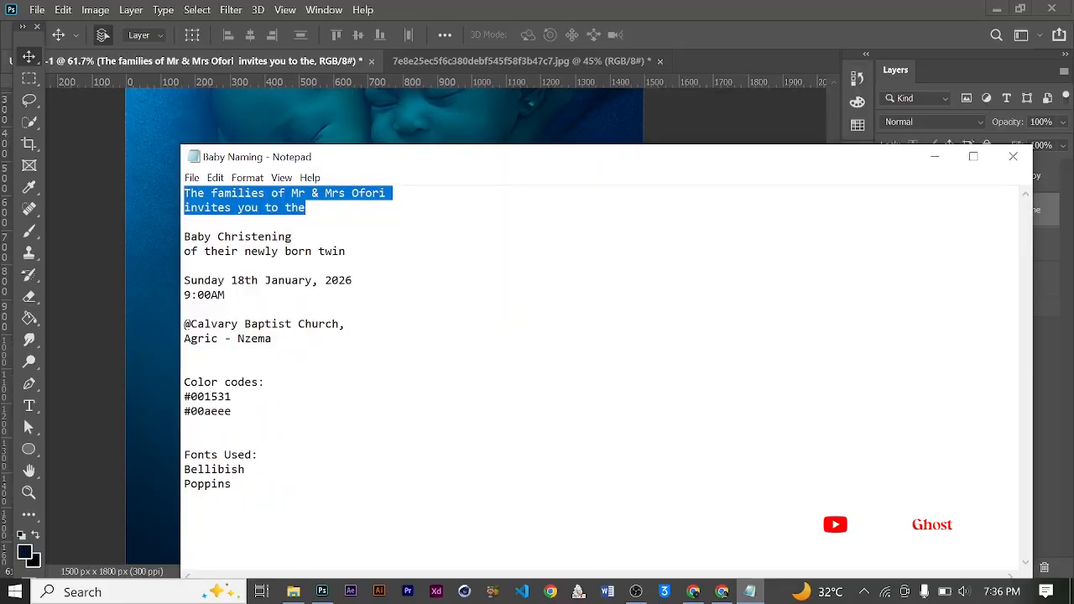
pyautogui.moveTo(185, 251); pyautogui.dragTo(285, 250)
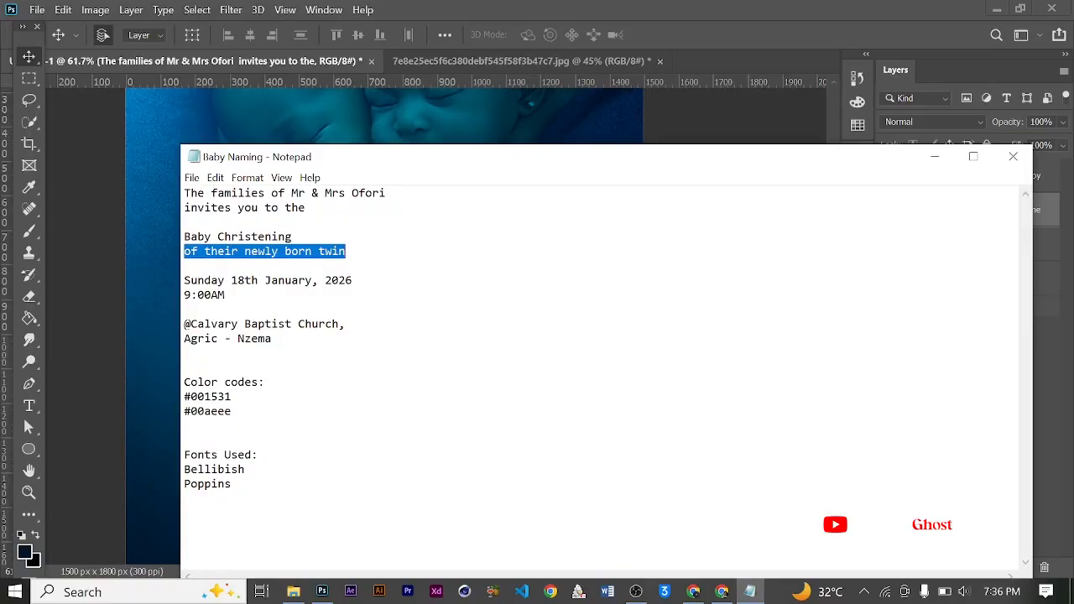
pyautogui.rightClick(295, 258)
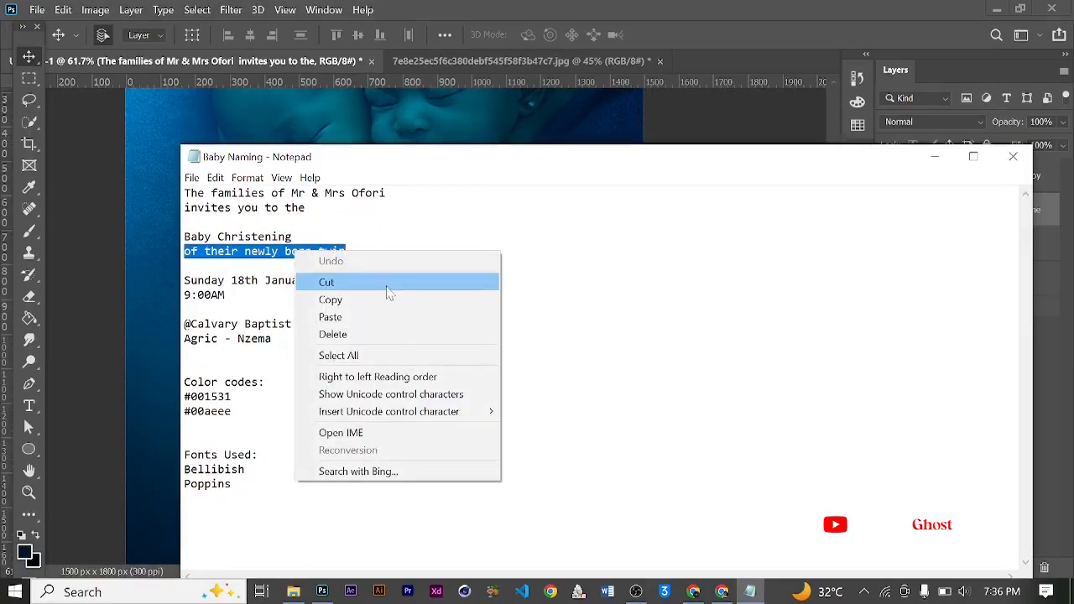
pyautogui.click(352, 305)
pyautogui.click(935, 157)
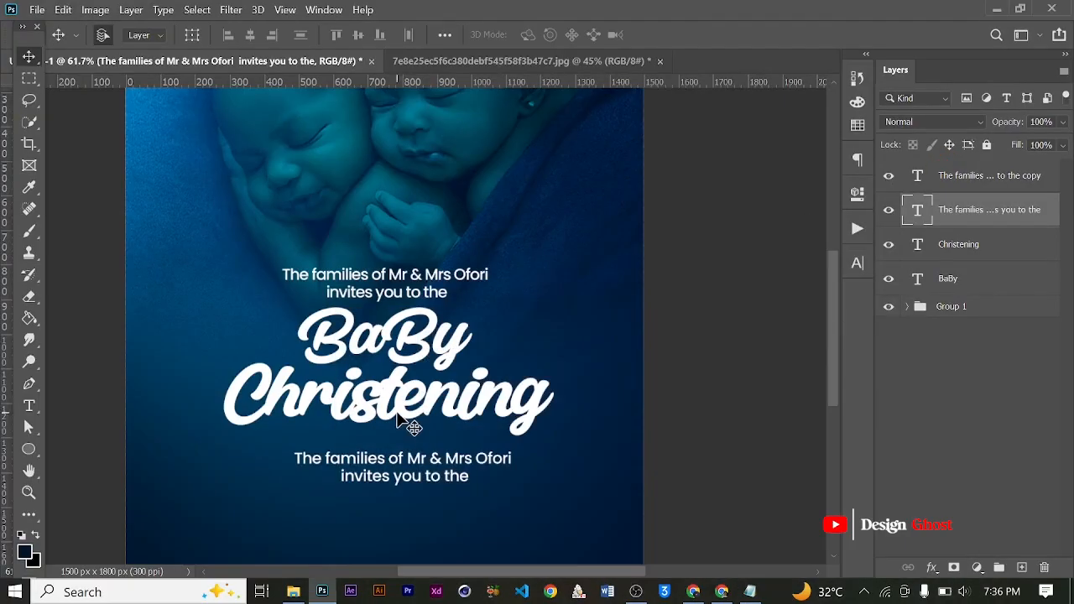
# Step: Replace the wording of the duplicated text below "Christening" with the copied line "of their newly born twin"
pyautogui.scroll(1, 412, 413)
pyautogui.scroll(1, 411, 413)
pyautogui.press('t')
pyautogui.click(361, 485)
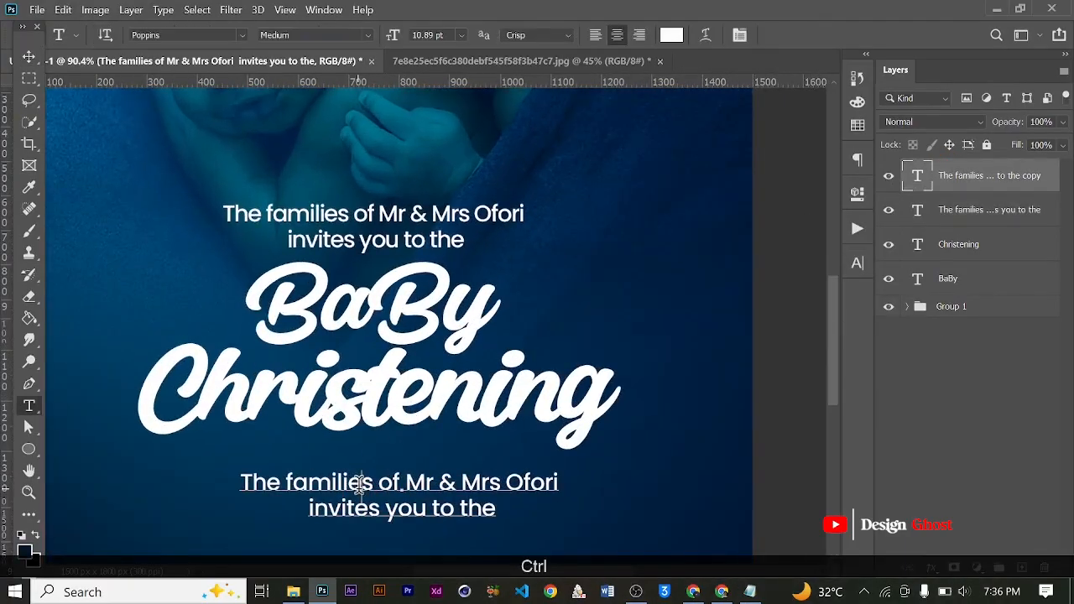
pyautogui.hotkey('ctrl', 'a')
pyautogui.hotkey('ctrl', 'v')
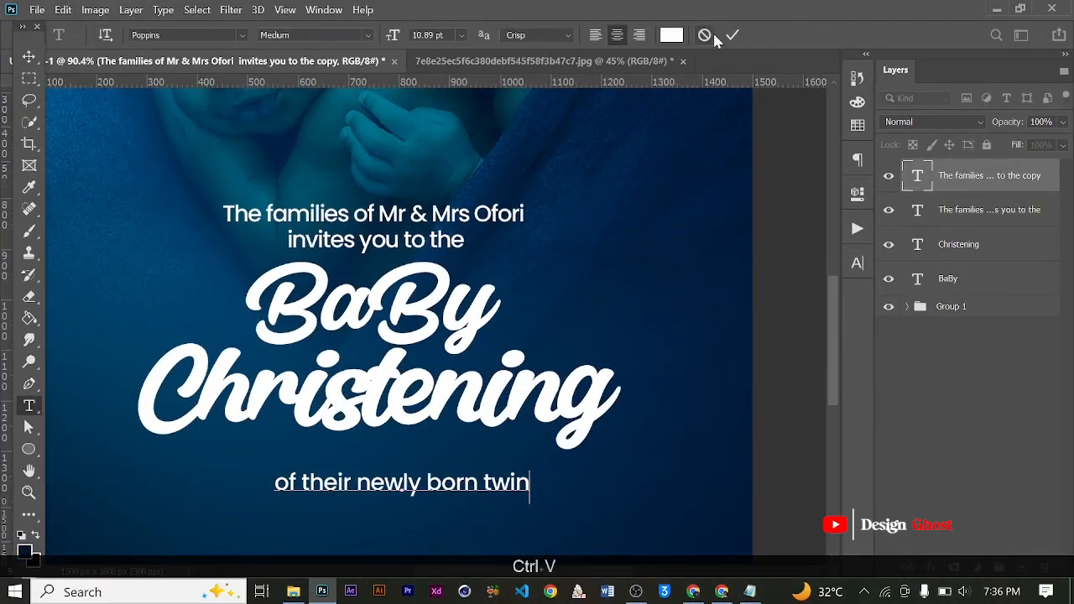
pyautogui.click(733, 36)
# Step: Move "of their newly born twin" up close beneath "Christening" and centre it horizontally on the canvas
pyautogui.click(28, 56)
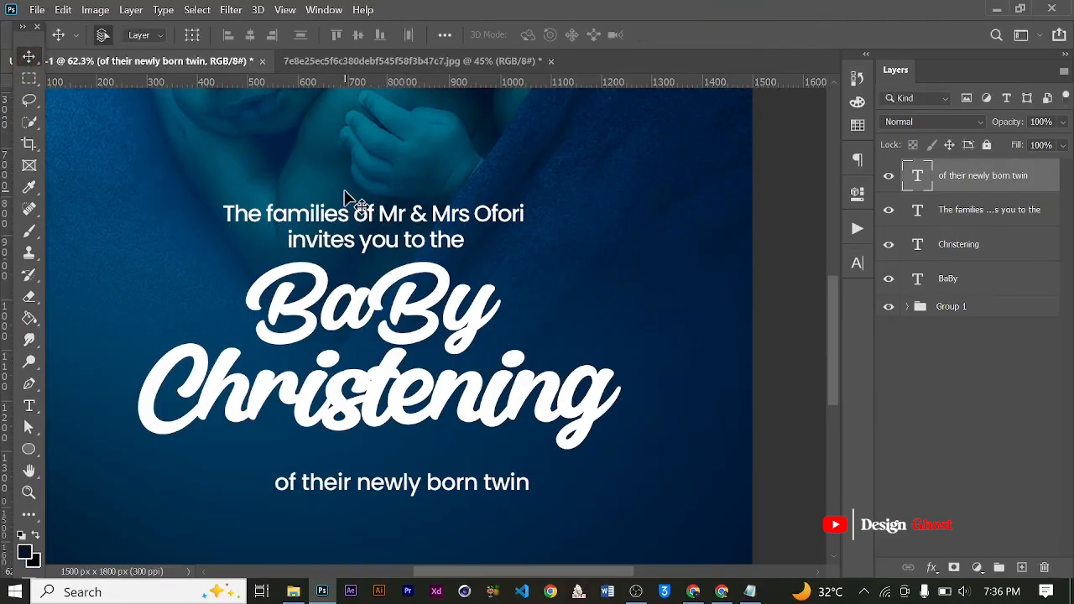
pyautogui.scroll(-2, 344, 195)
pyautogui.moveTo(409, 404); pyautogui.dragTo(395, 385)
pyautogui.press('Return')
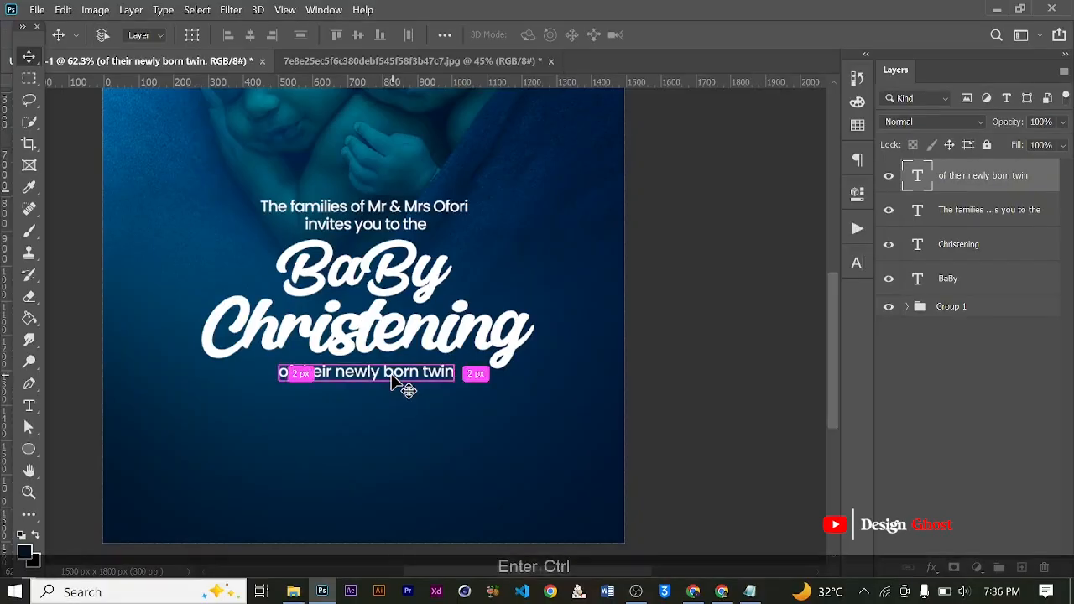
pyautogui.hotkey('ctrl', '0')
pyautogui.hotkey('ctrl', 'a')
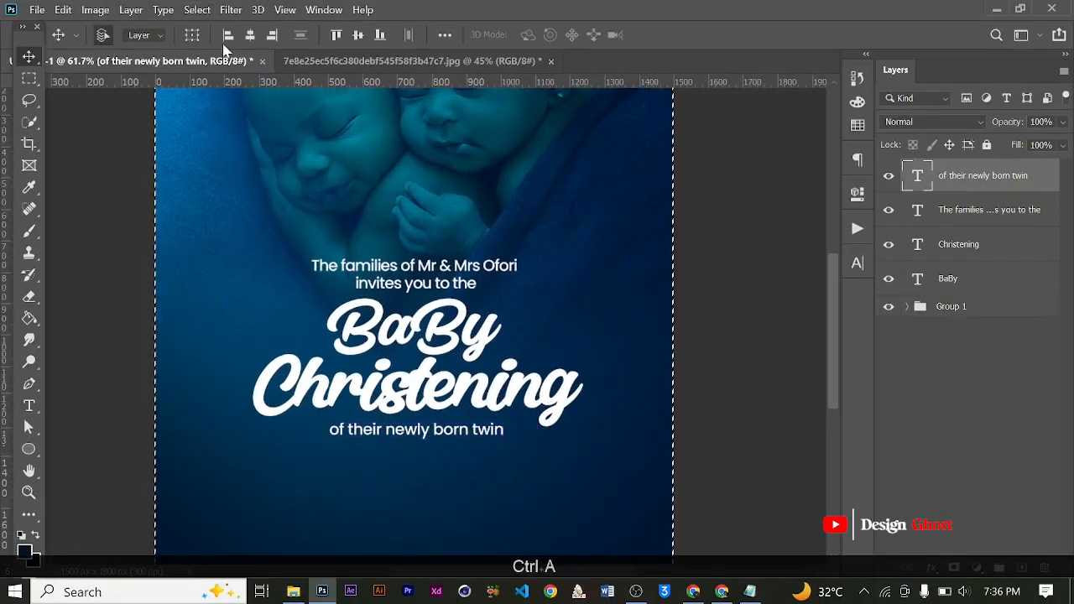
pyautogui.click(251, 35)
pyautogui.hotkey('ctrl', 'd')
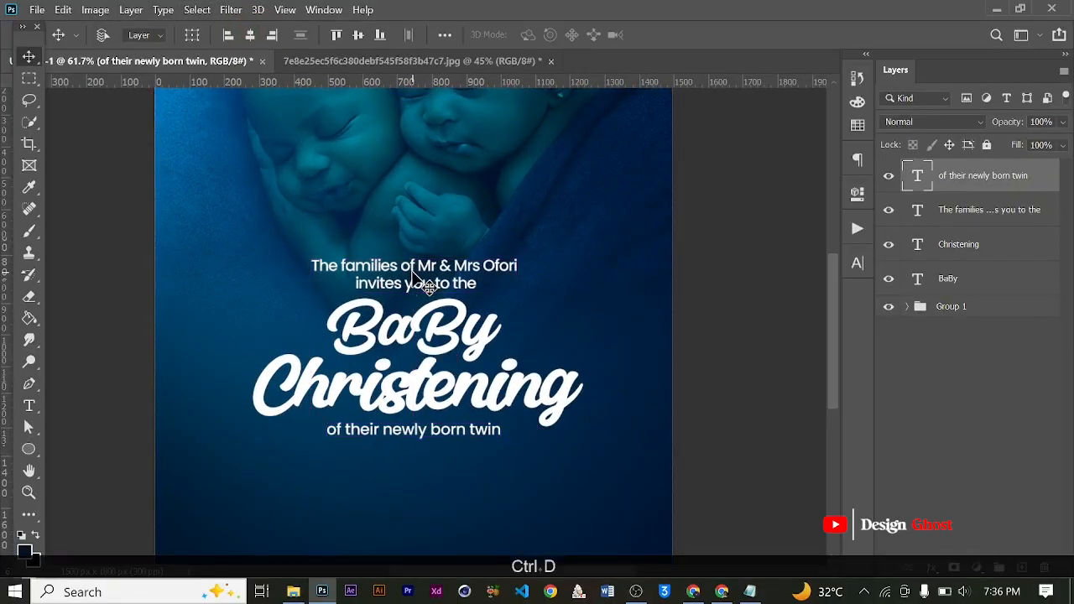
pyautogui.press('Return')
# Step: Draw a rectangle shape about 947 × 152 px below the line "of their newly born twin"
pyautogui.hotkey('ctrl', '0')
pyautogui.scroll(3, 461, 446)
pyautogui.press('space')
pyautogui.moveTo(460, 448); pyautogui.dragTo(472, 334)
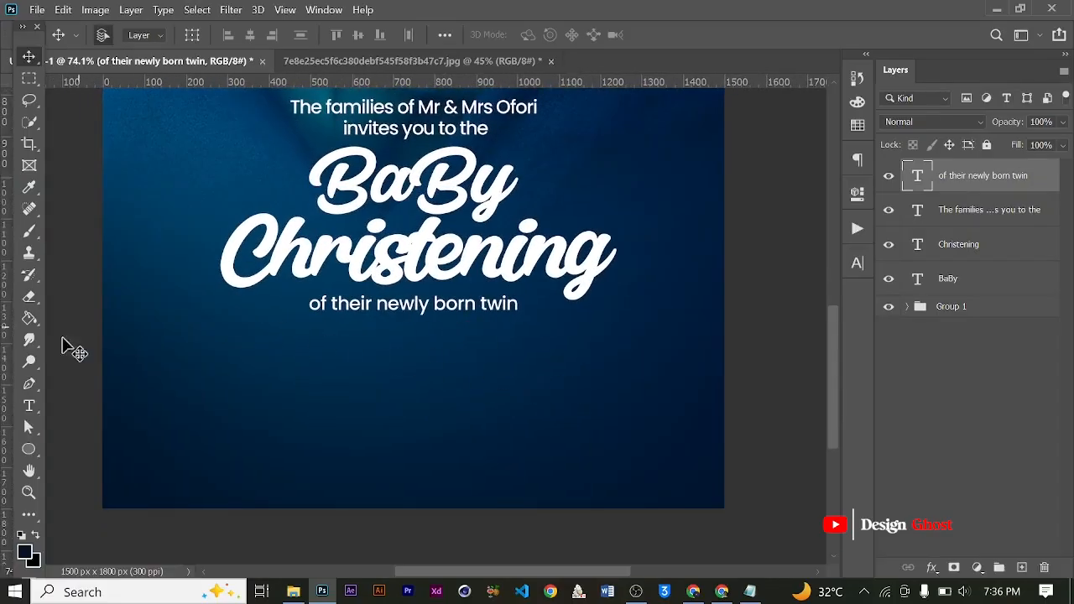
pyautogui.click(28, 449)
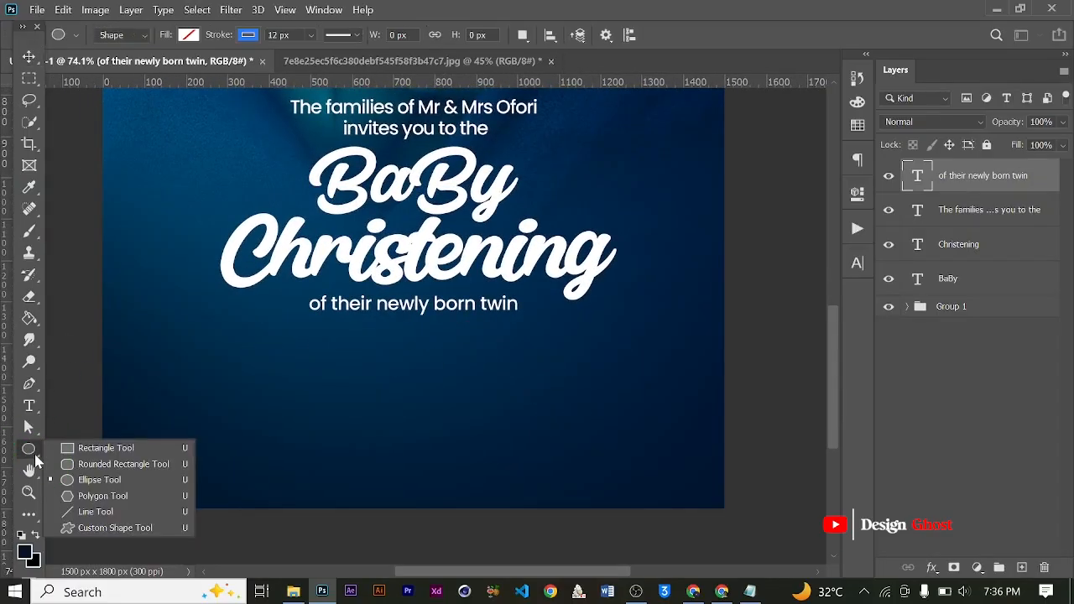
pyautogui.click(84, 446)
pyautogui.moveTo(219, 339); pyautogui.dragTo(610, 401)
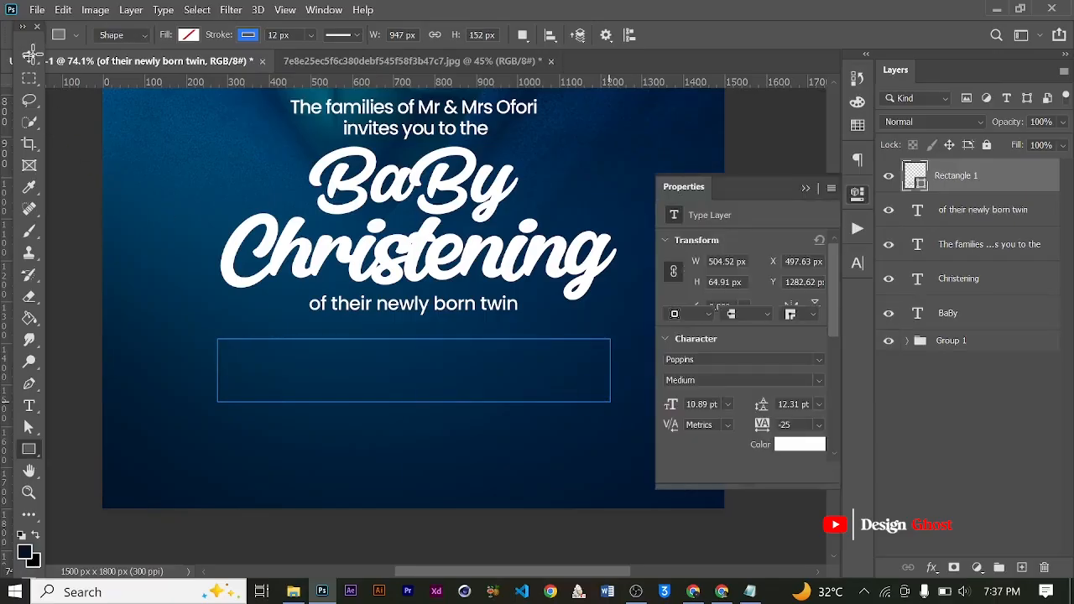
# Step: Give the rectangle a white fill and set its stroke width to 0 px
pyautogui.click(674, 294)
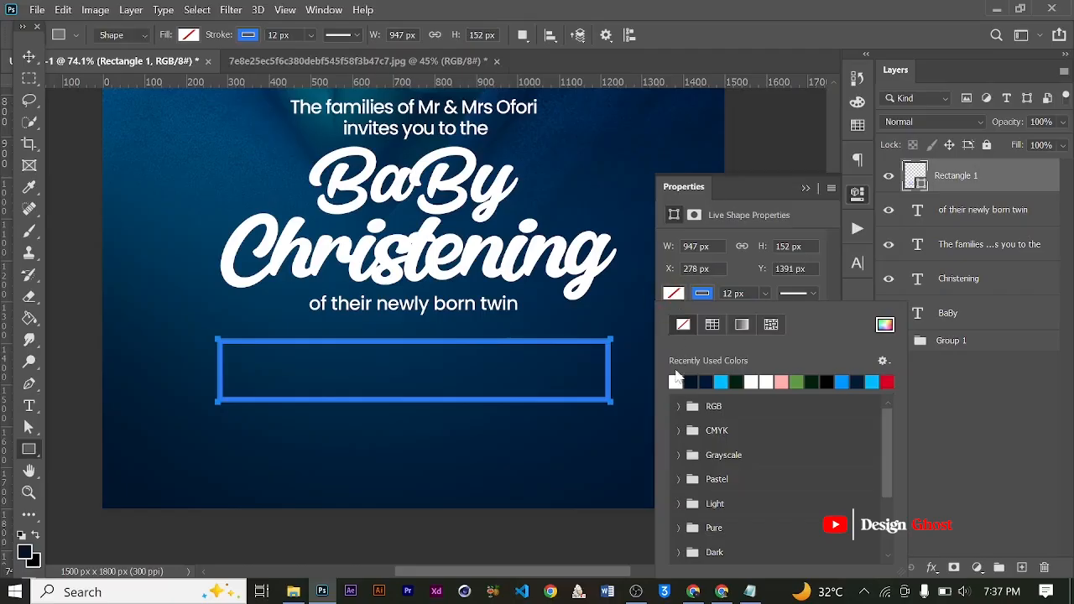
pyautogui.click(676, 381)
pyautogui.click(764, 286)
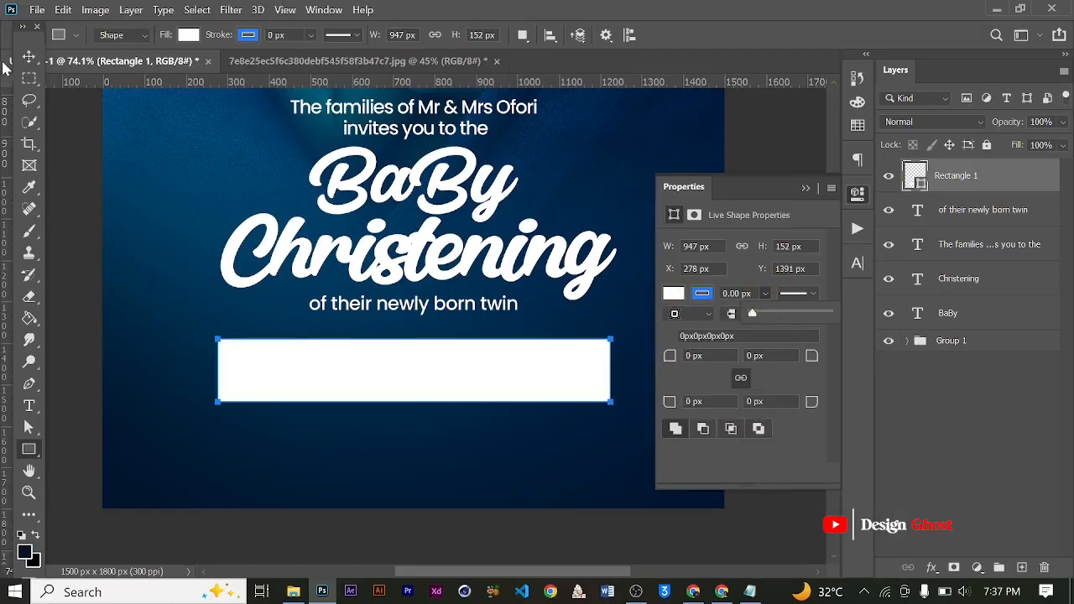
pyautogui.click(29, 57)
pyautogui.click(804, 191)
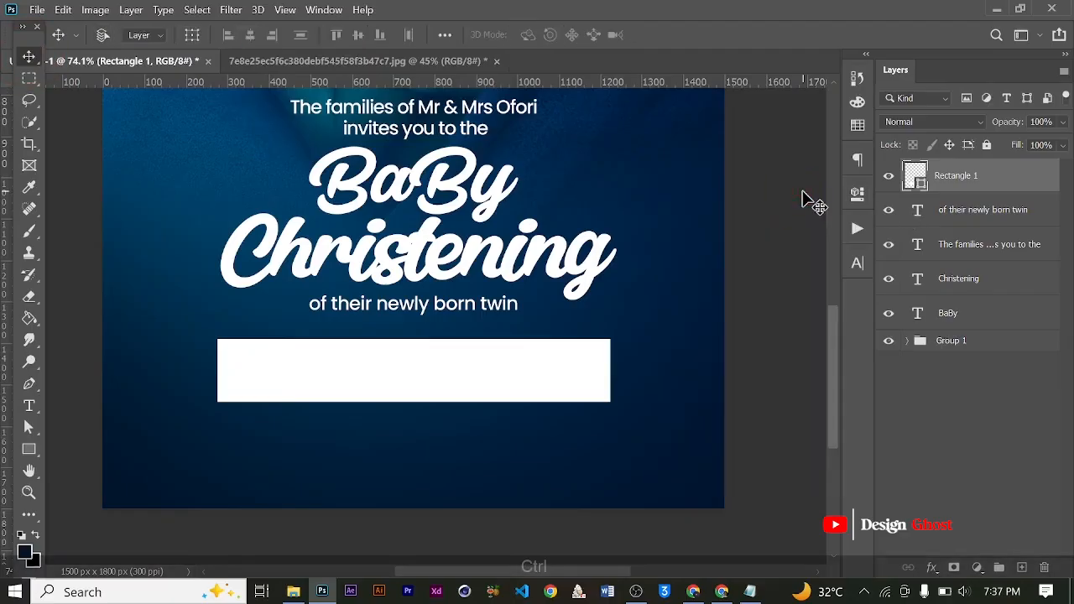
# Step: Nudge the white rectangle slightly up towards the line "of their newly born twin"
pyautogui.hotkey('ctrl', 'a')
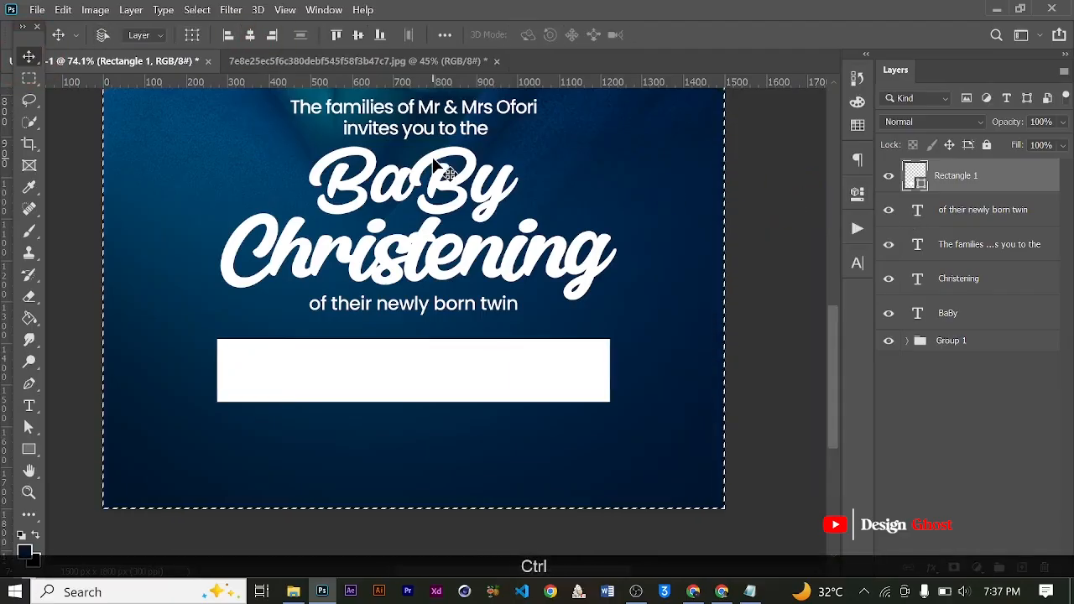
pyautogui.hotkey('ctrl', 'd')
pyautogui.press('Up')
pyautogui.press('Up')
pyautogui.press('Up')
pyautogui.press('Up')
pyautogui.press('Up')
pyautogui.press('Up')
pyautogui.press('Up')
pyautogui.press('Up')
pyautogui.press('Up')
pyautogui.press('Up')
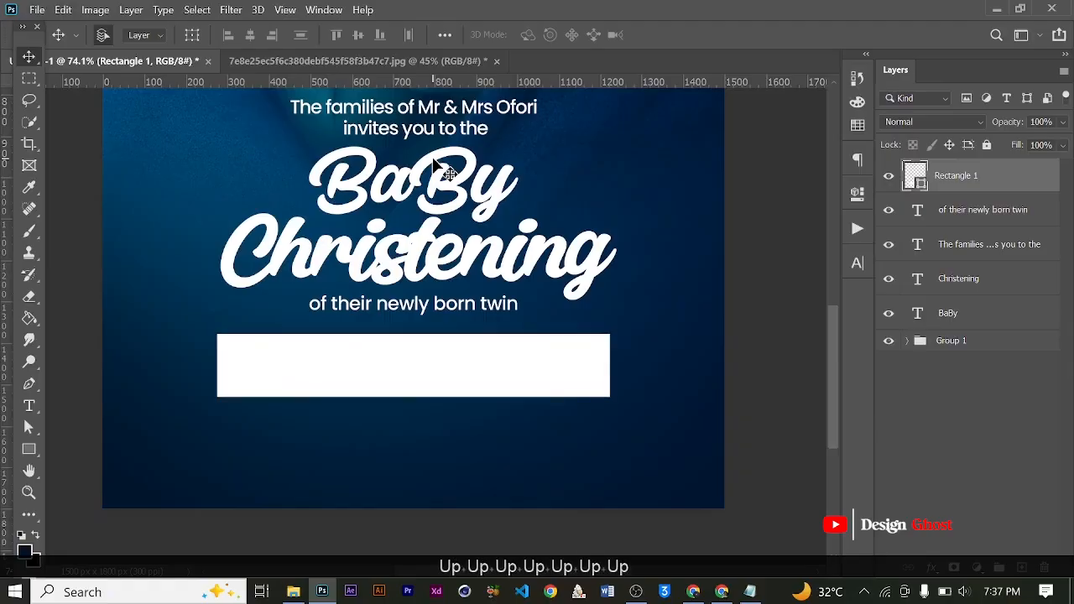
pyautogui.scroll(-2, 525, 298)
pyautogui.scroll(-2, 529, 302)
pyautogui.press('Up')
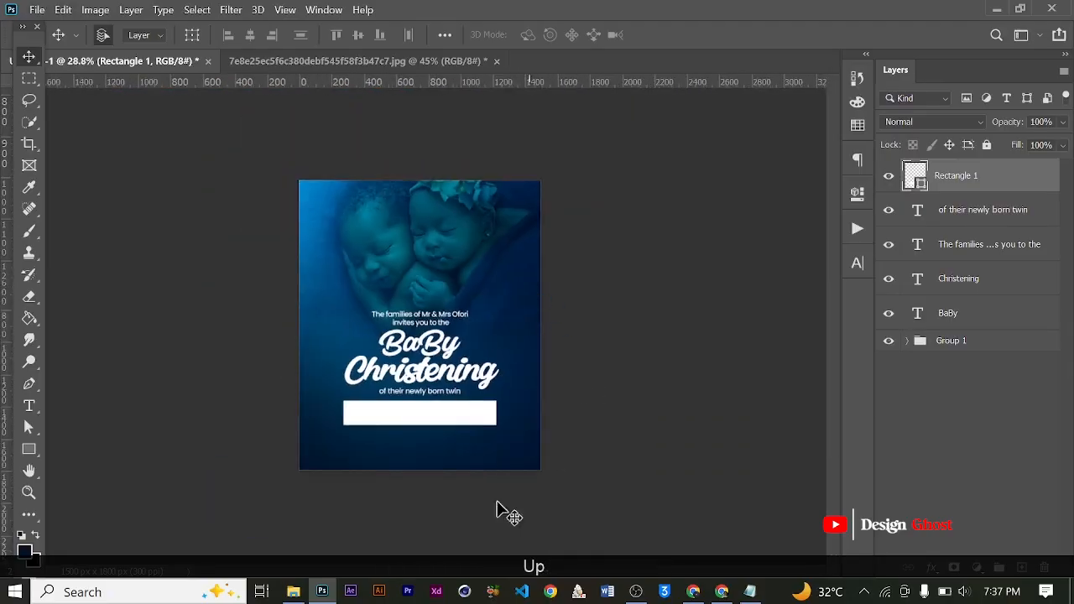
# Step: Duplicate the white rectangle and narrow the copy to about 320 × 152 px, keeping its right edge in place
pyautogui.scroll(3, 440, 456)
pyautogui.hotkey('ctrl', 'j')
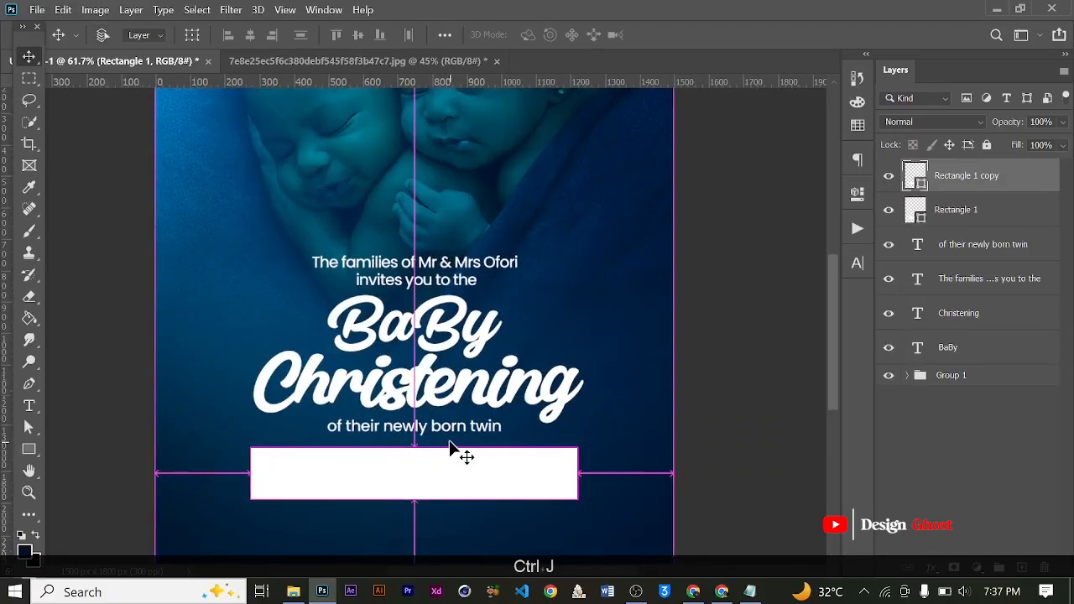
pyautogui.scroll(2, 265, 470)
pyautogui.hotkey('ctrl', 't')
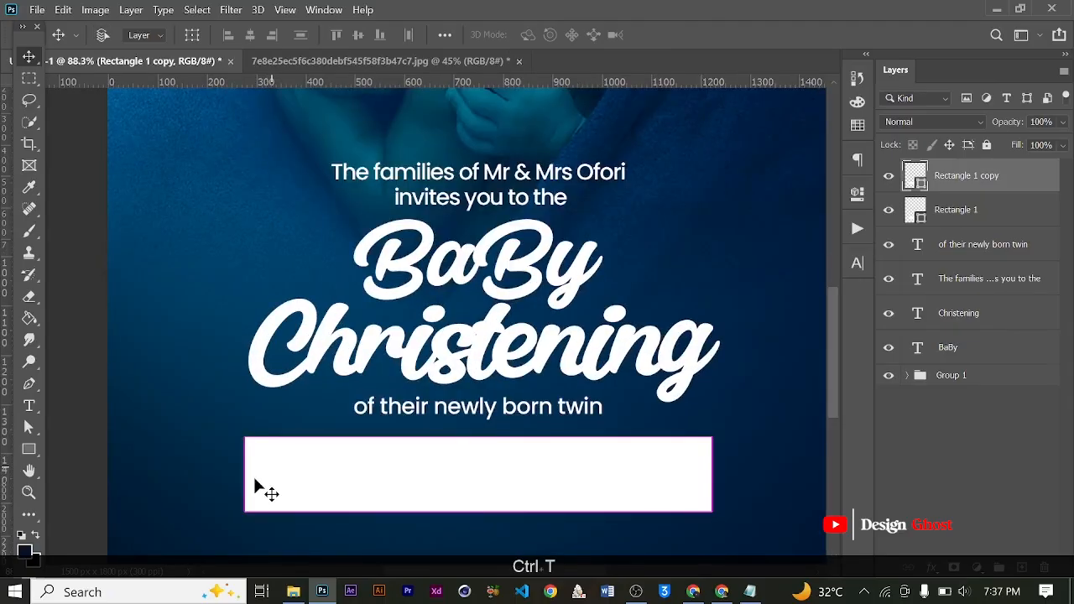
pyautogui.moveTo(250, 473); pyautogui.dragTo(556, 453)
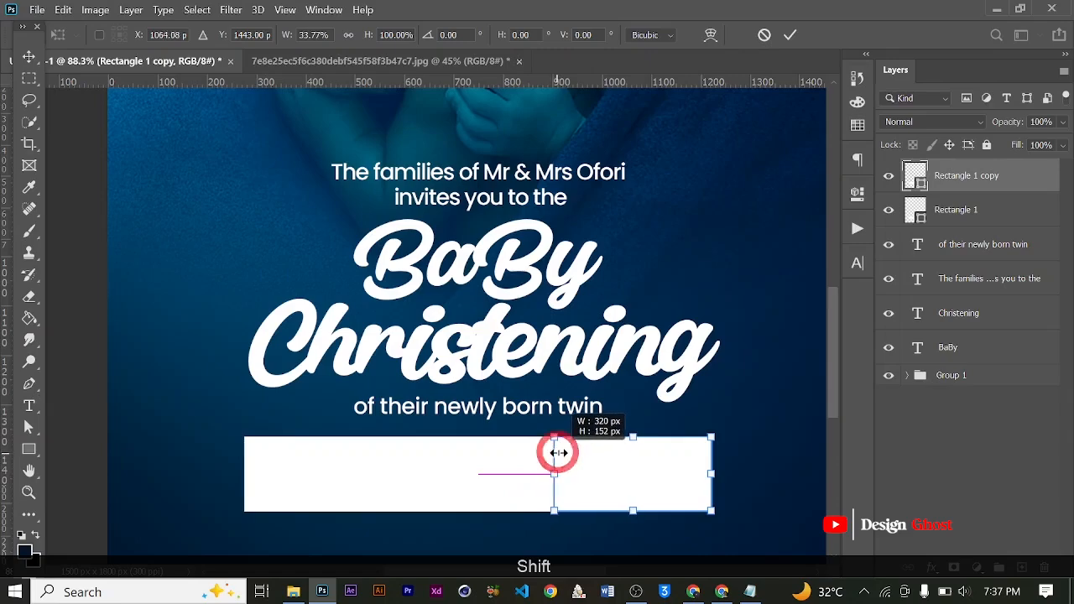
pyautogui.press('Return')
pyautogui.hotkey('ctrl', '0')
pyautogui.scroll(2, 556, 447)
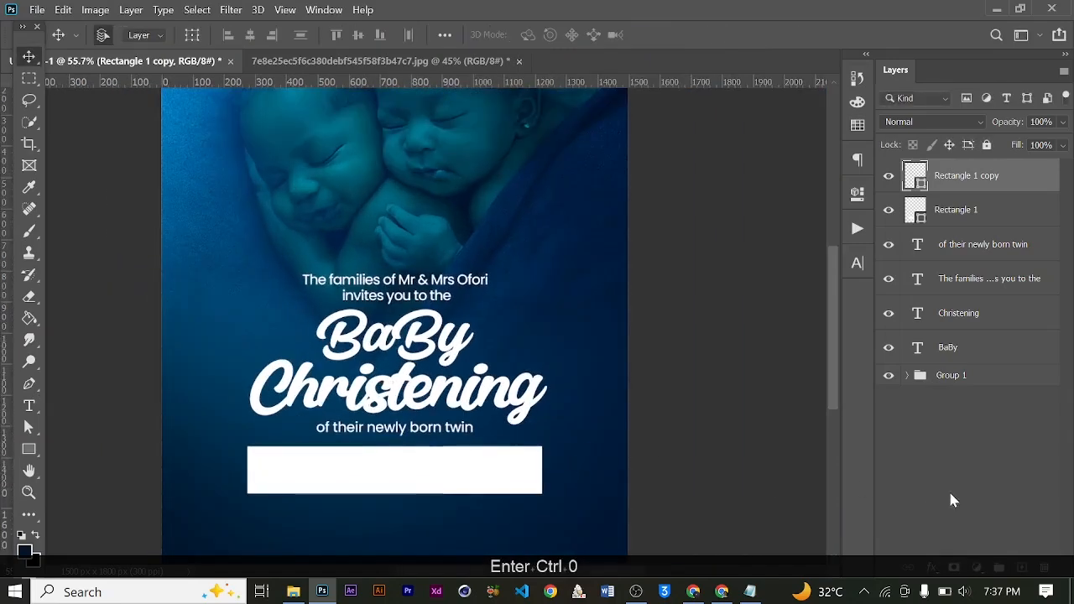
# Step: Add a linear blue Gradient Overlay to the narrow rectangle at an angle of -172°
pyautogui.click(932, 569)
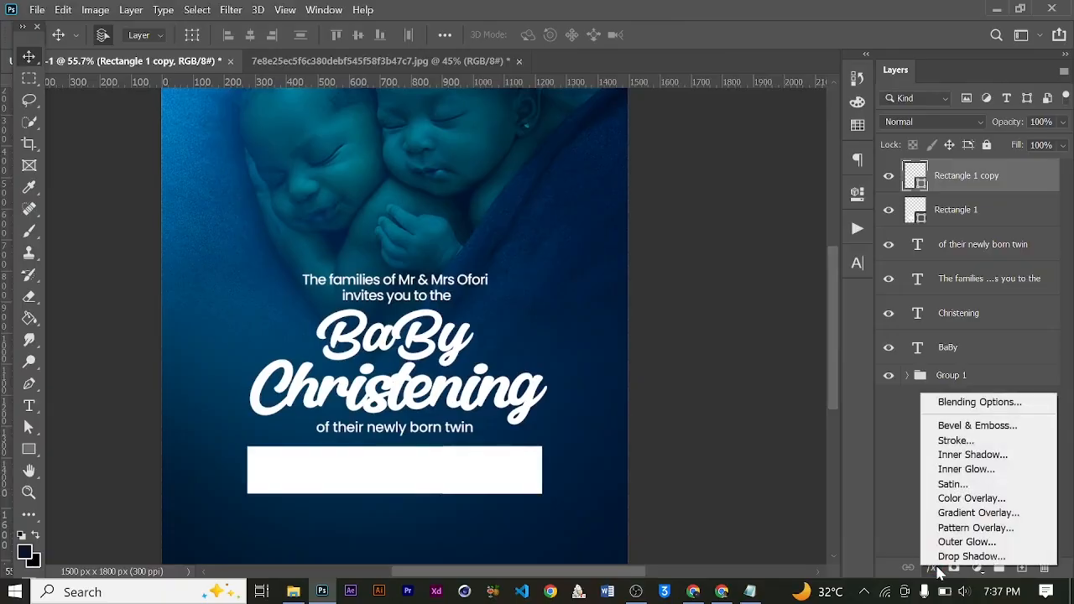
pyautogui.click(972, 514)
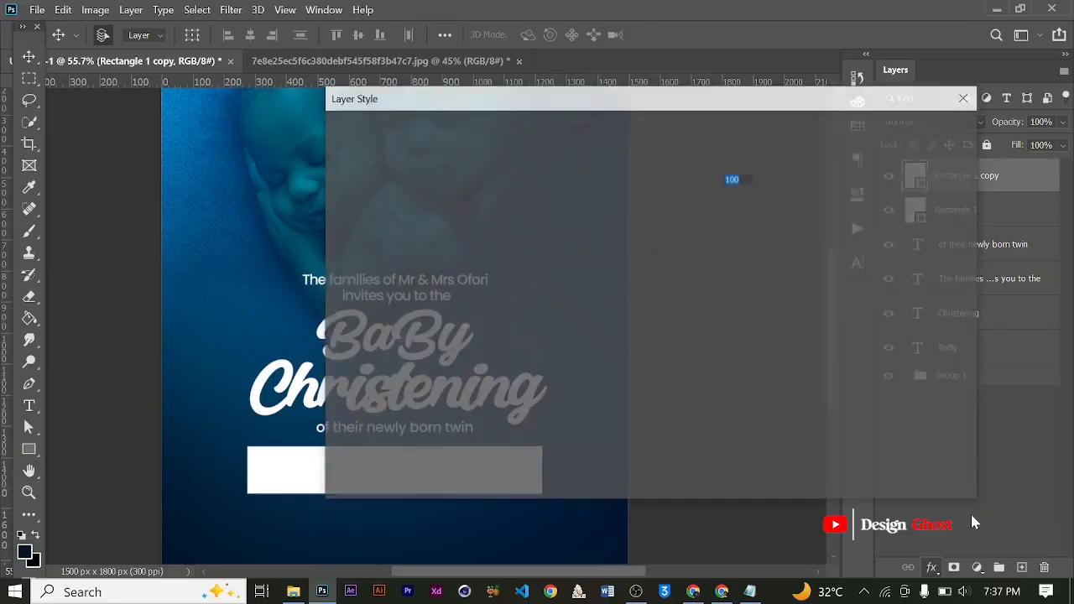
pyautogui.moveTo(623, 111); pyautogui.dragTo(984, 94)
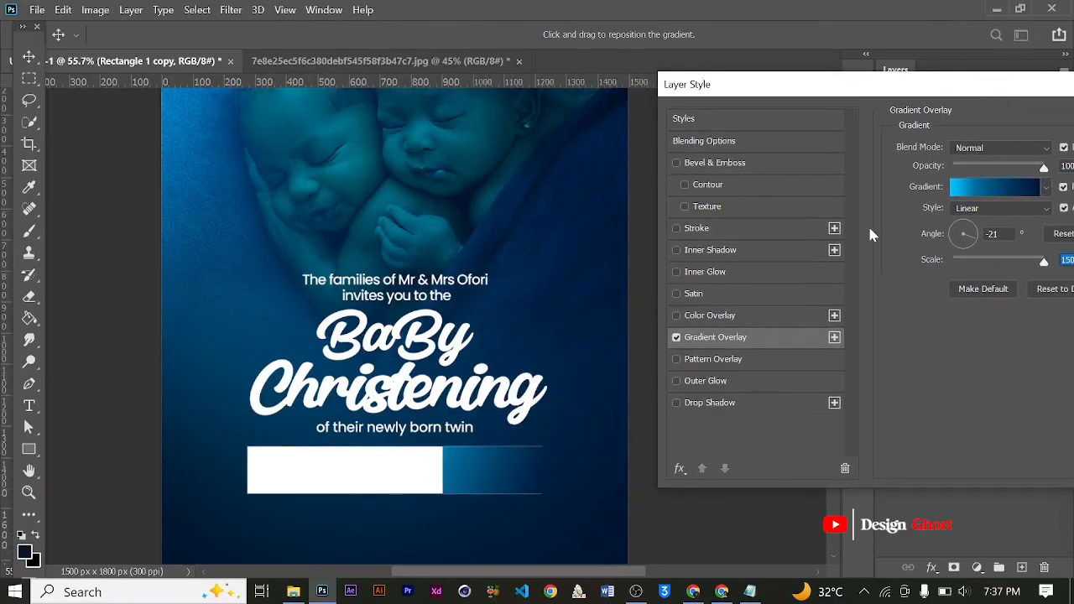
pyautogui.moveTo(974, 236); pyautogui.dragTo(937, 247)
pyautogui.click(933, 245)
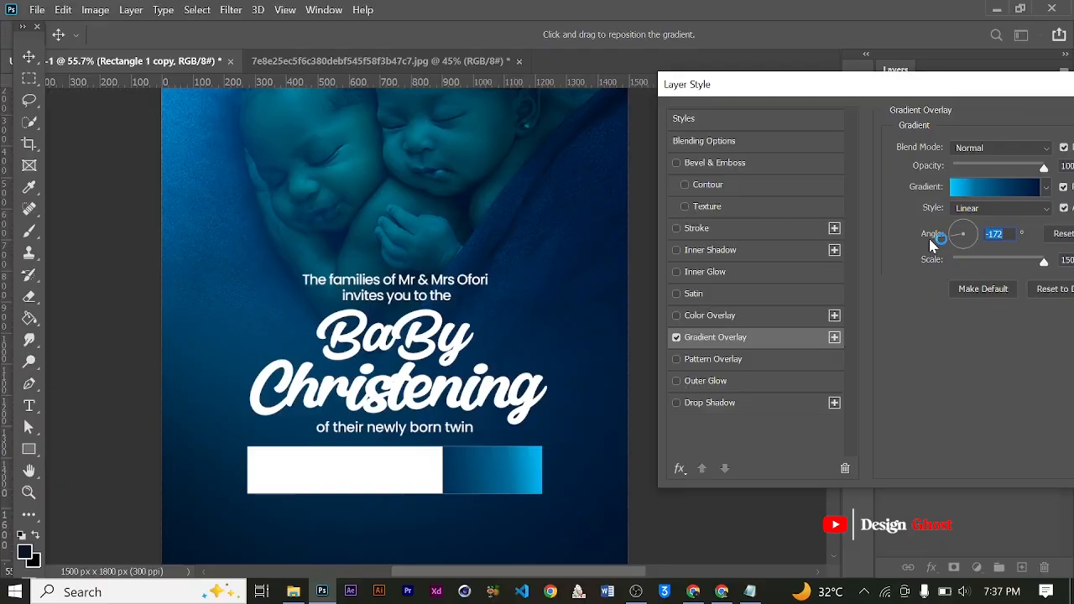
pyautogui.moveTo(1011, 84); pyautogui.dragTo(713, 84)
pyautogui.click(954, 117)
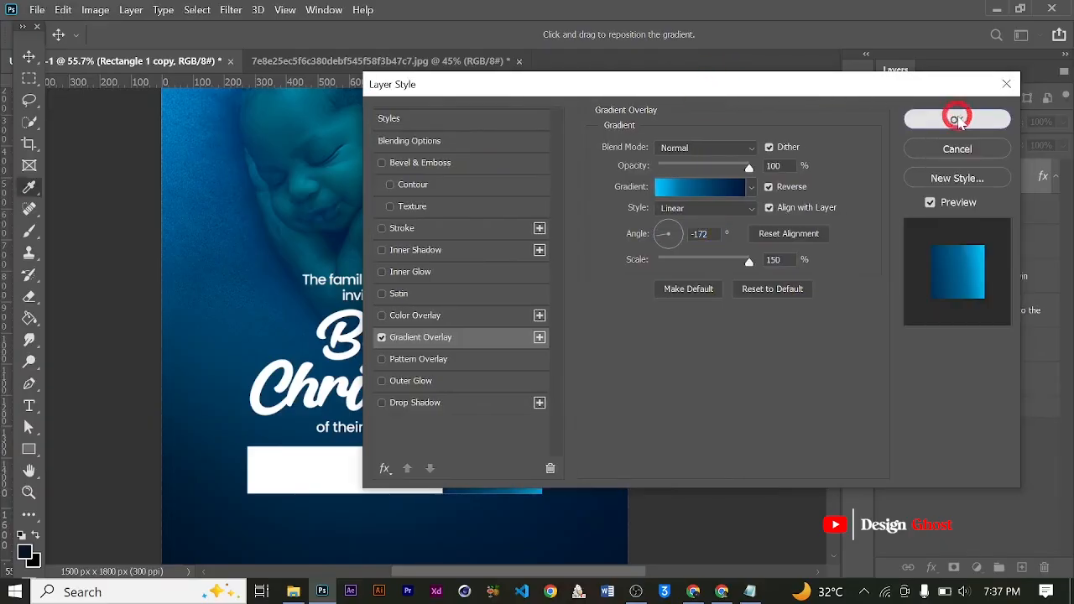
# Step: Nudge the line "of their newly born twin" slightly up towards "Christening"
pyautogui.scroll(-2, 496, 453)
pyautogui.scroll(4, 496, 453)
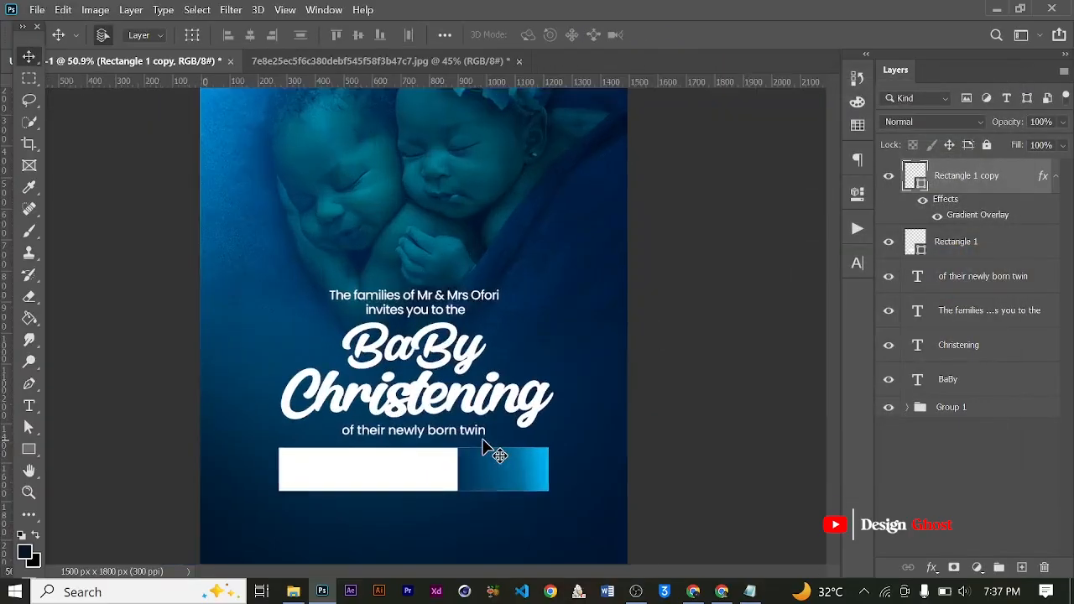
pyautogui.hotkey('ctrl', '0')
pyautogui.scroll(2, 480, 443)
pyautogui.moveTo(478, 440); pyautogui.dragTo(470, 340)
pyautogui.scroll(2, 468, 363)
pyautogui.click(443, 333)
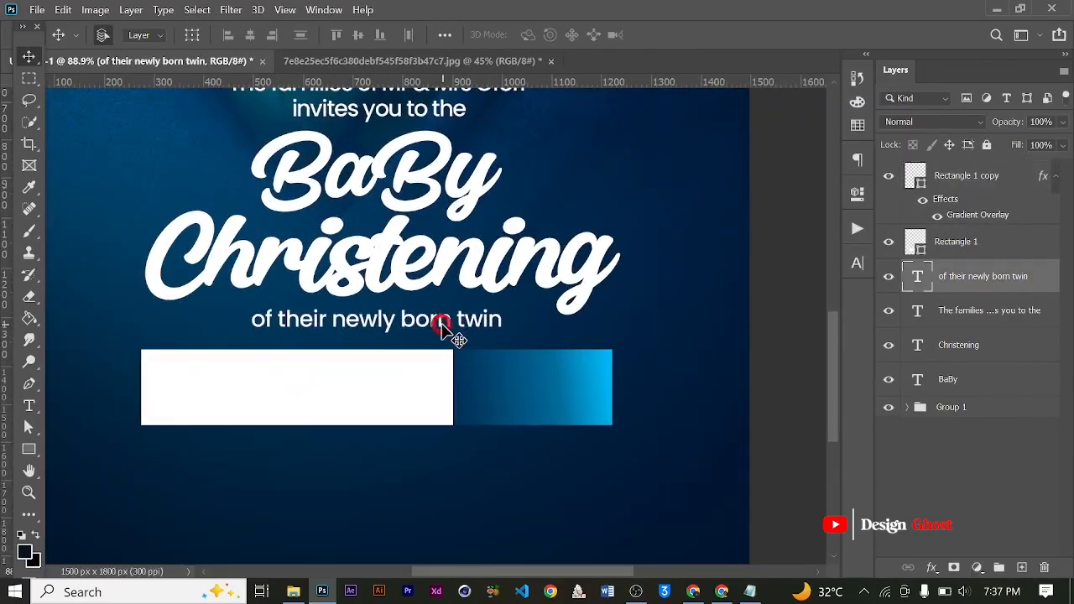
pyautogui.scroll(-2, 443, 332)
pyautogui.press('Up')
pyautogui.press('Up')
pyautogui.press('Up')
pyautogui.press('Up')
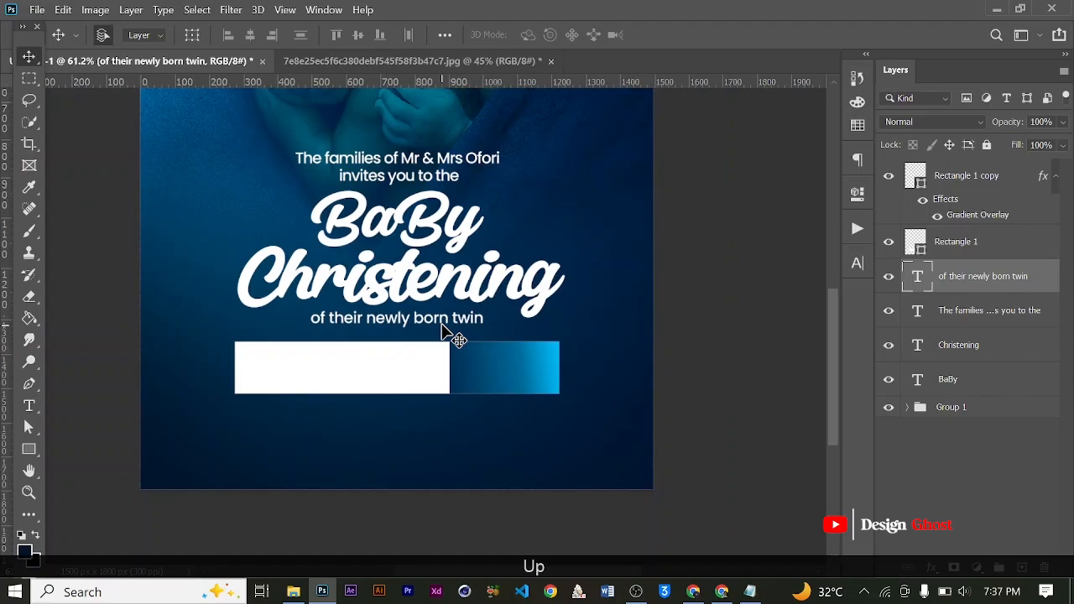
pyautogui.press('Return')
# Step: Duplicate the line "of their newly born twin" onto the gradient box and bring the copy to the front of the layer stack
pyautogui.hotkey('ctrl', '0')
pyautogui.scroll(3, 439, 465)
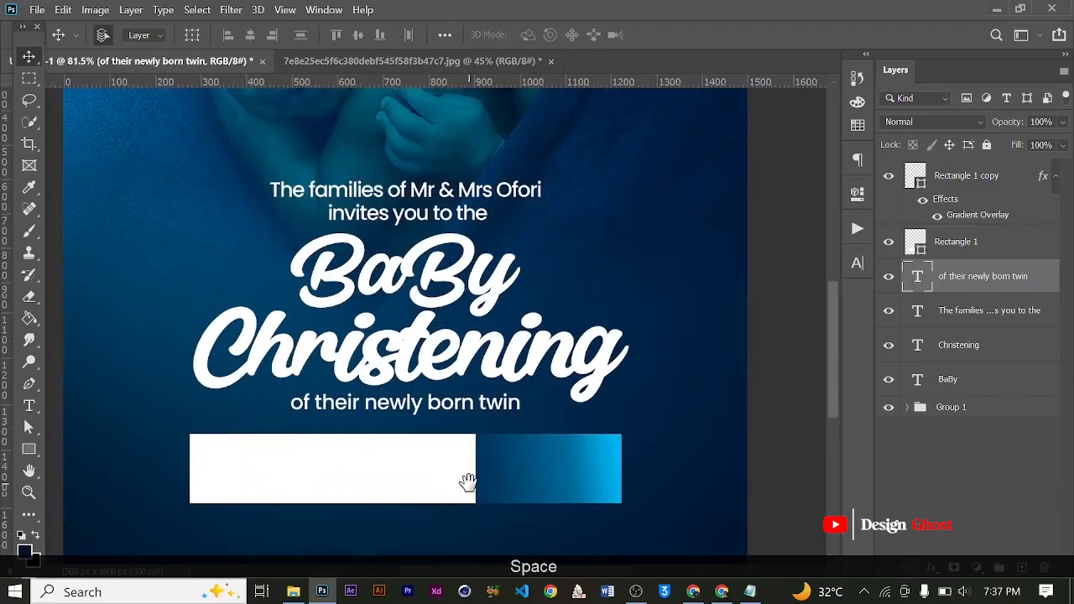
pyautogui.moveTo(468, 483); pyautogui.dragTo(466, 413)
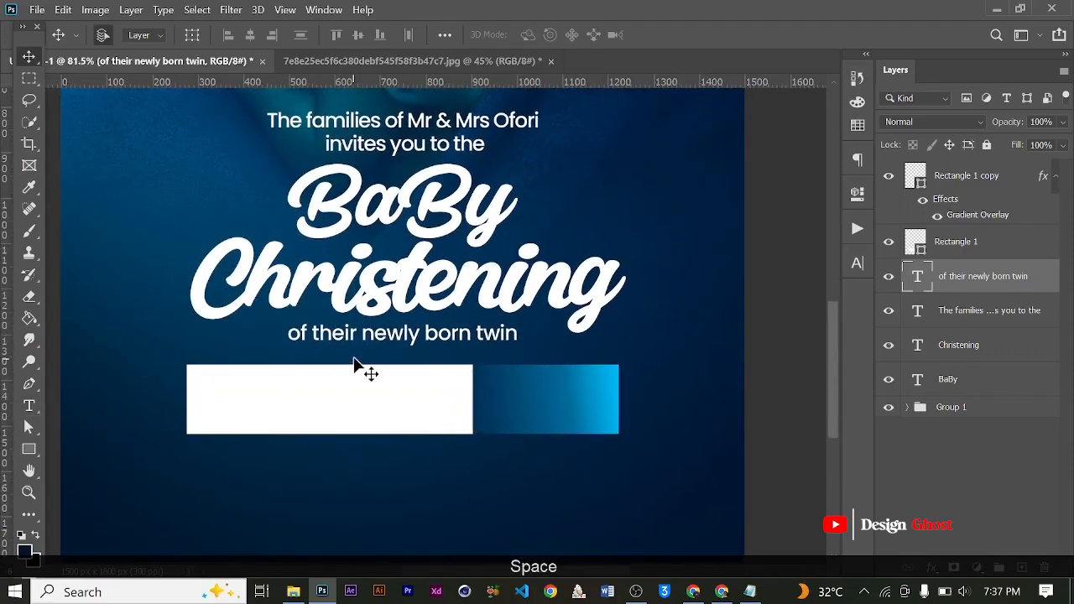
pyautogui.moveTo(386, 343); pyautogui.dragTo(559, 400)
pyautogui.hotkey('ctrl', ']')
pyautogui.hotkey('ctrl', ']')
pyautogui.hotkey('ctrl', ']')
pyautogui.hotkey('ctrl', ']')
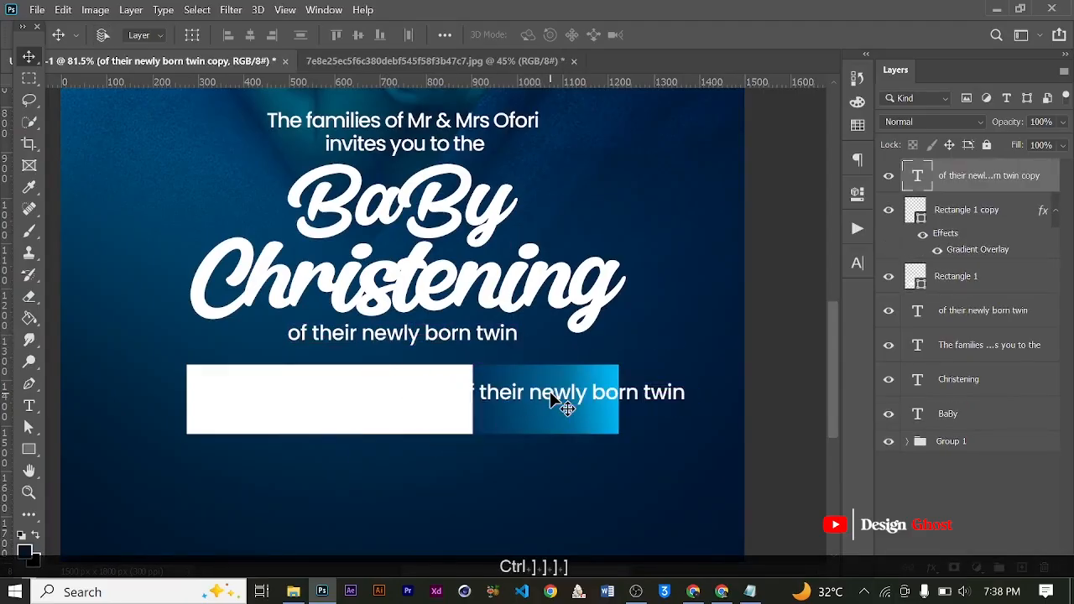
pyautogui.scroll(1, 564, 409)
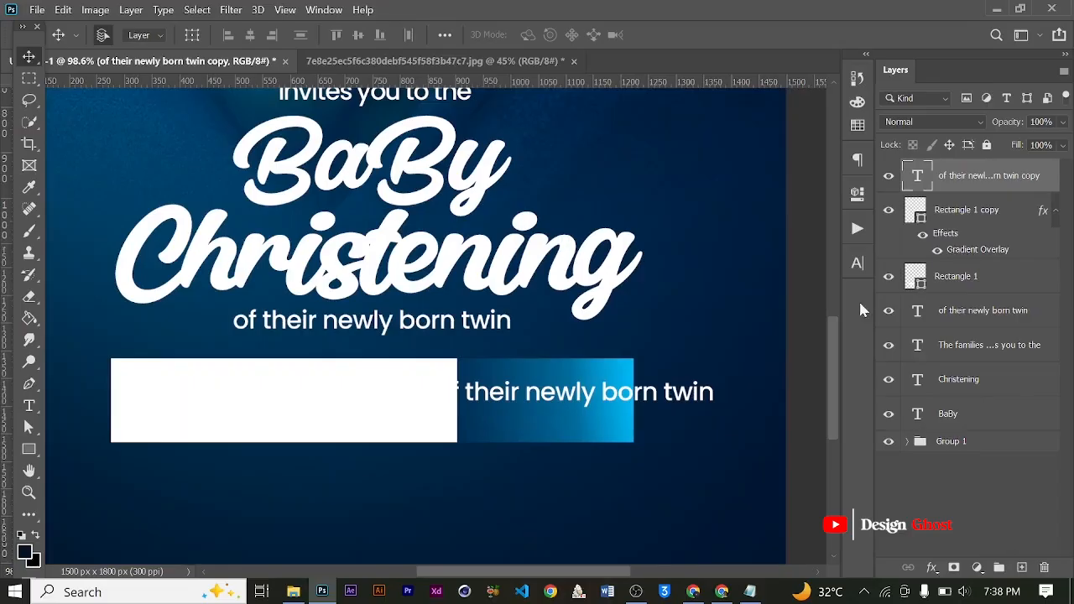
# Step: Switch to the Baby Naming notes in Notepad, copy "9:00AM" and return to the Photoshop design
pyautogui.click(749, 591)
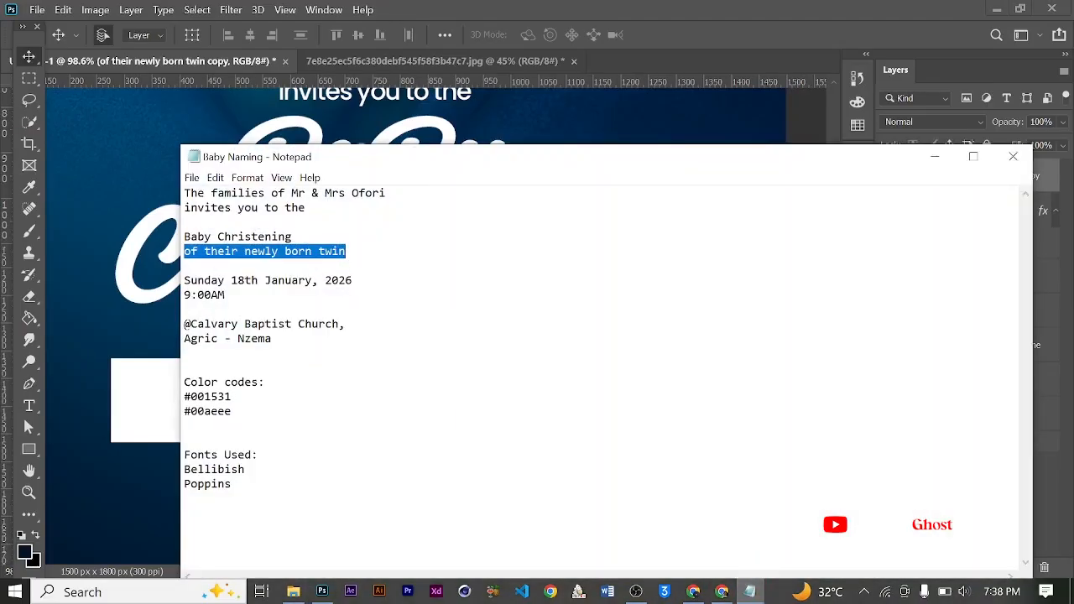
pyautogui.moveTo(185, 295); pyautogui.dragTo(218, 296)
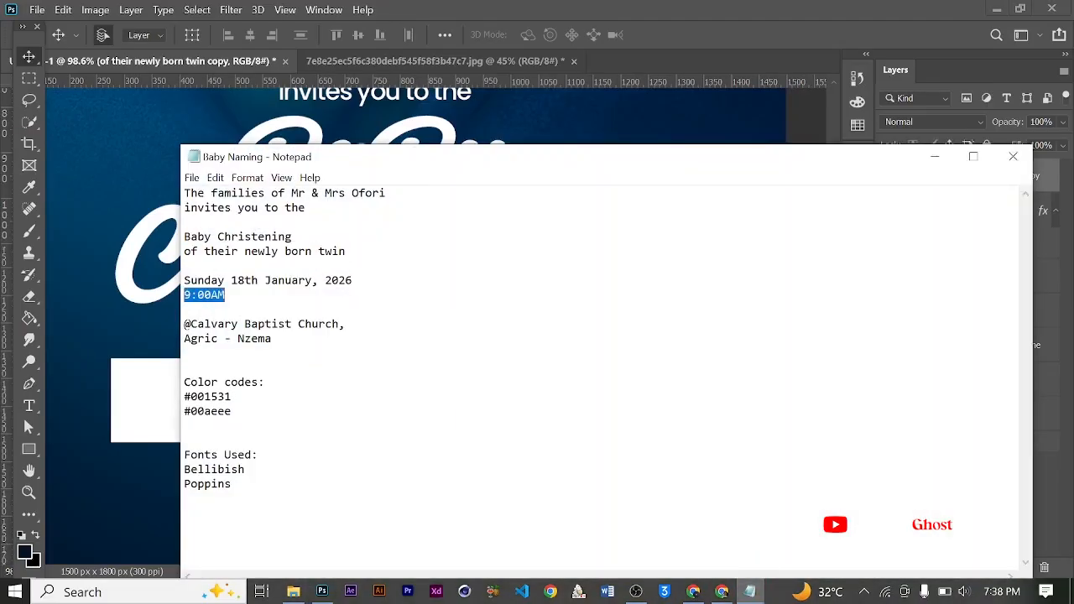
pyautogui.hotkey('ctrl', 'c')
pyautogui.click(934, 157)
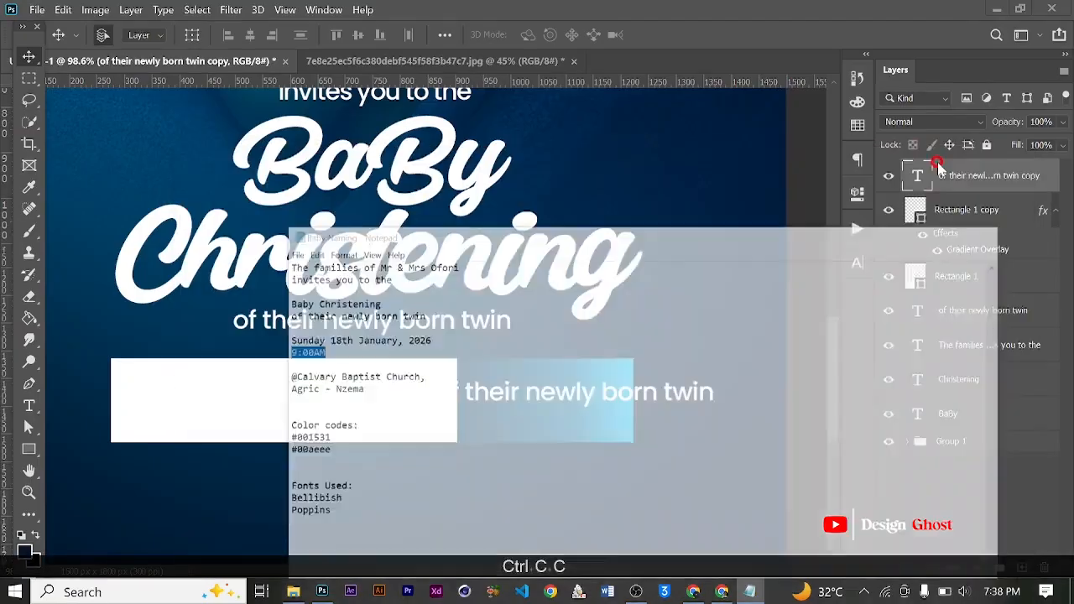
# Step: Replace the text of the duplicated line on the gradient box with "9:00AM"
pyautogui.press('t')
pyautogui.scroll(2, 515, 408)
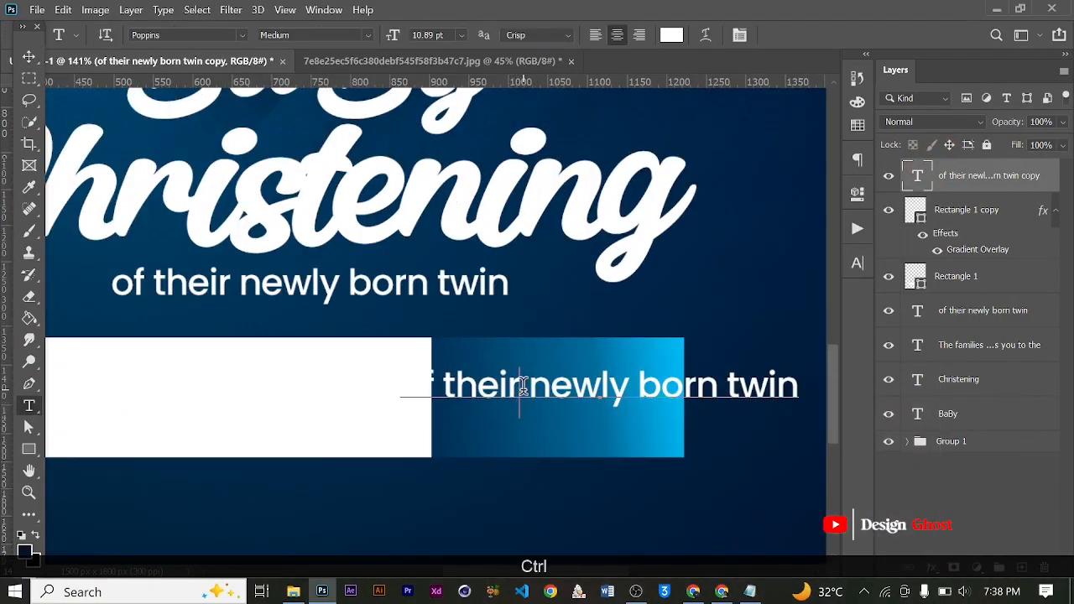
pyautogui.click(522, 384)
pyautogui.hotkey('ctrl', 'a')
pyautogui.hotkey('ctrl', 'v')
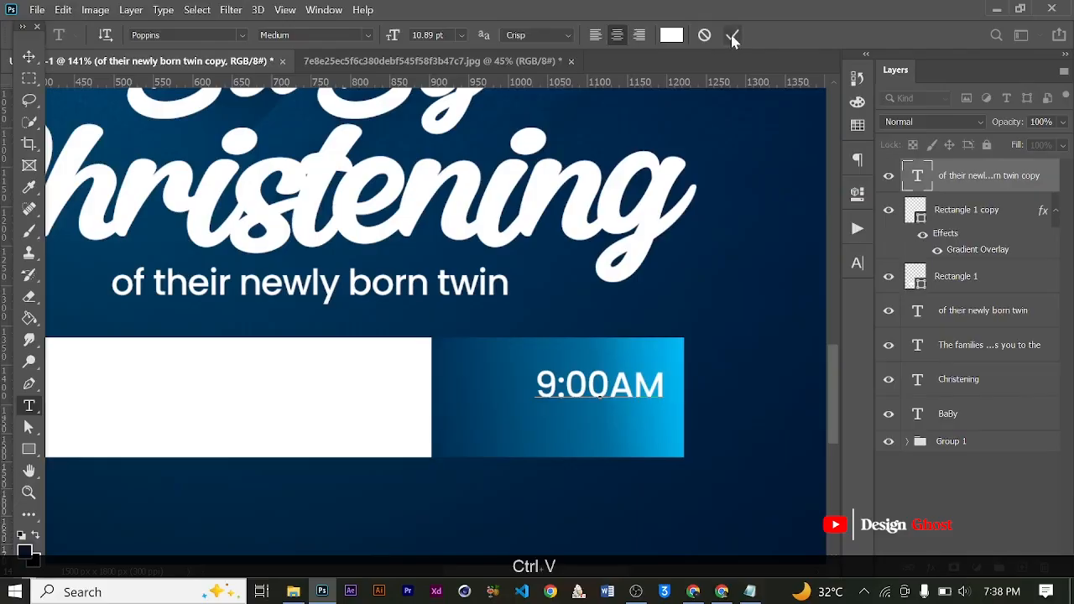
pyautogui.click(732, 38)
# Step: Move the "9:00AM" text to the middle of the gradient box
pyautogui.press('v')
pyautogui.scroll(-2, 537, 432)
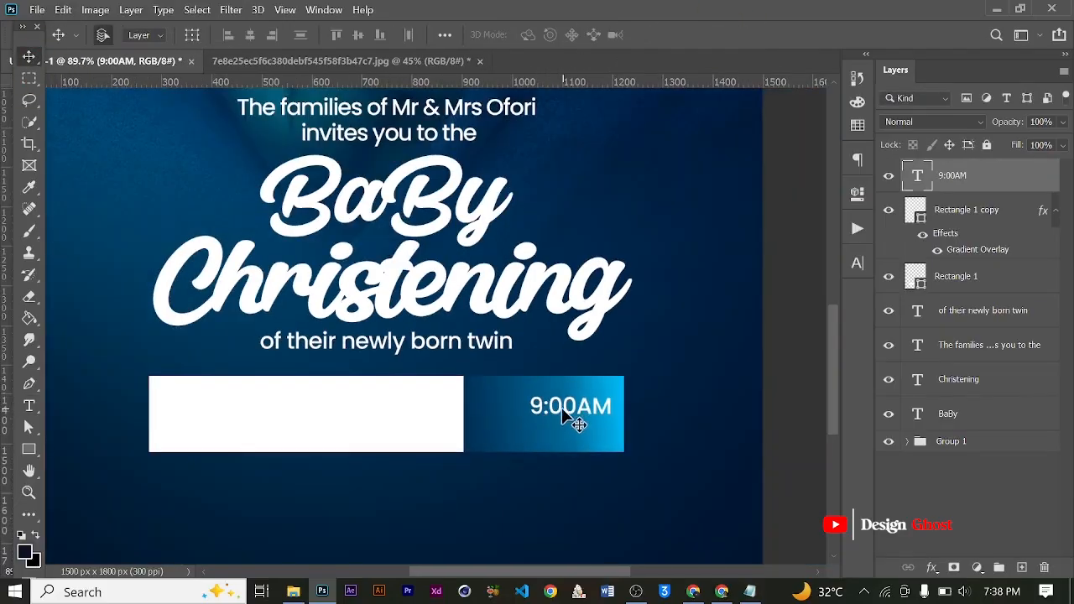
pyautogui.moveTo(563, 417); pyautogui.dragTo(545, 420)
pyautogui.scroll(-1, 537, 421)
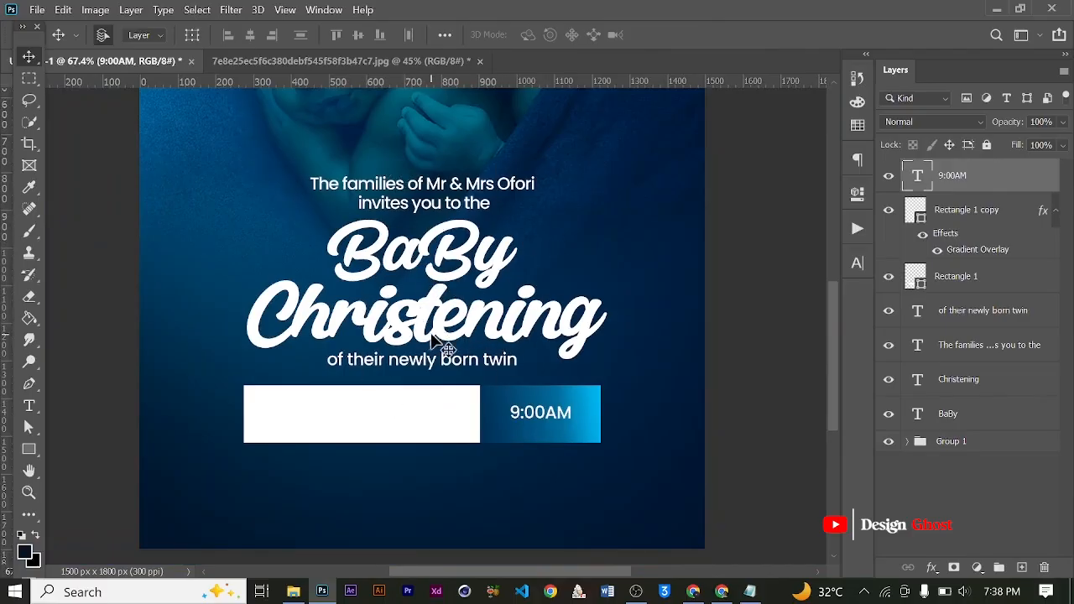
pyautogui.scroll(2, 530, 425)
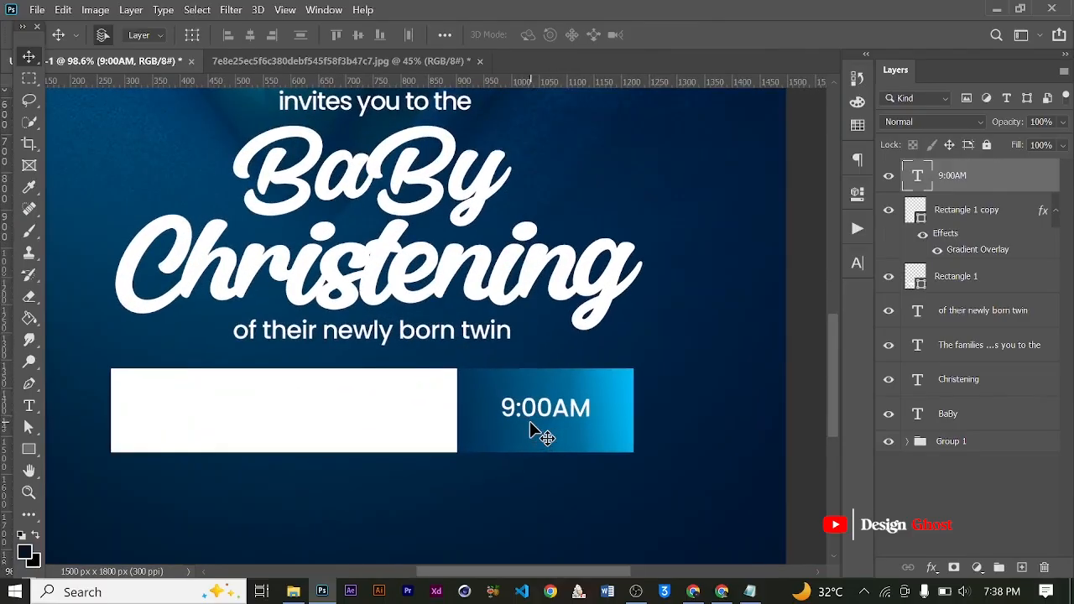
# Step: Set the font of "9:00AM" to Bebas Neue Regular
pyautogui.click(854, 264)
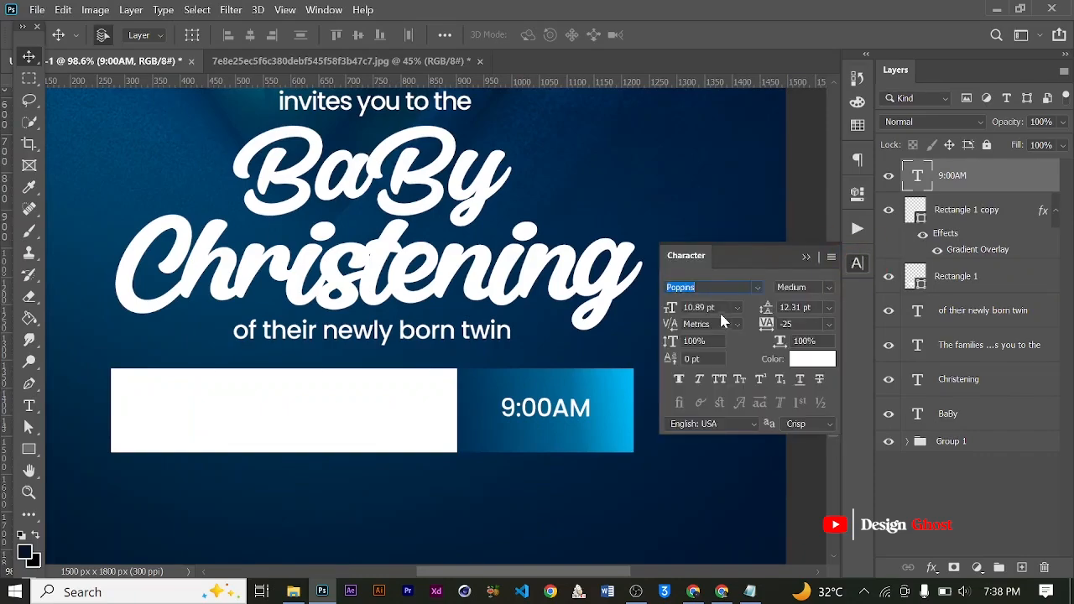
pyautogui.write('bEBAS')
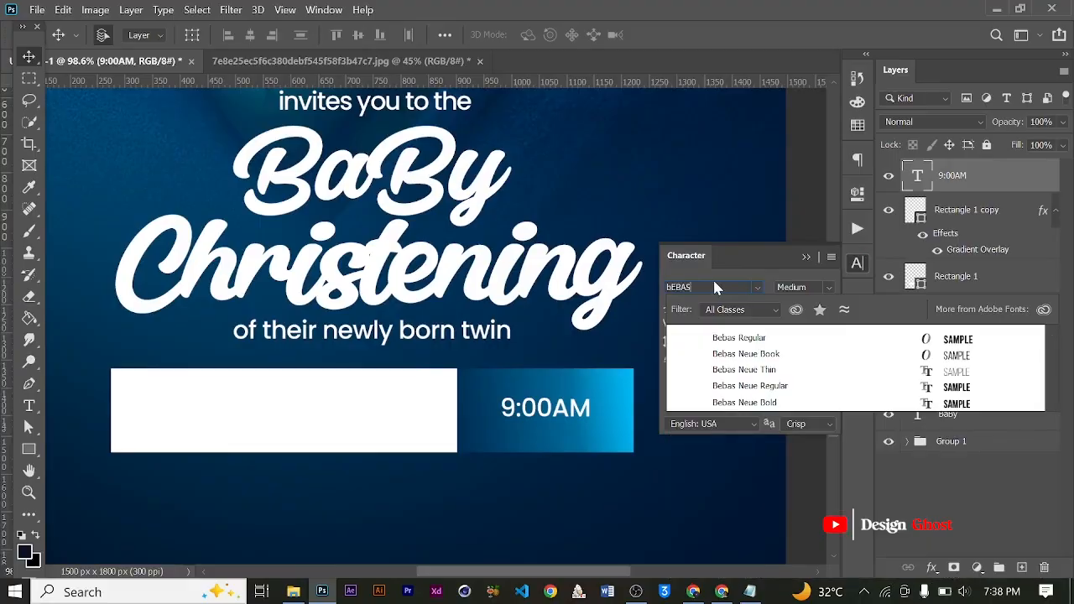
pyautogui.click(729, 333)
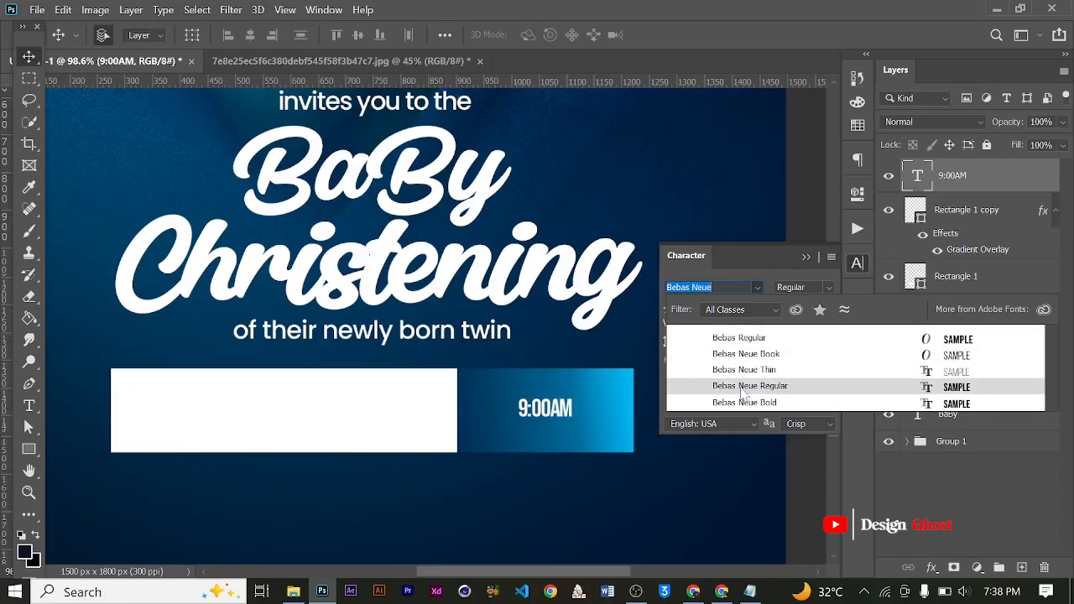
pyautogui.click(742, 387)
pyautogui.scroll(2, 585, 415)
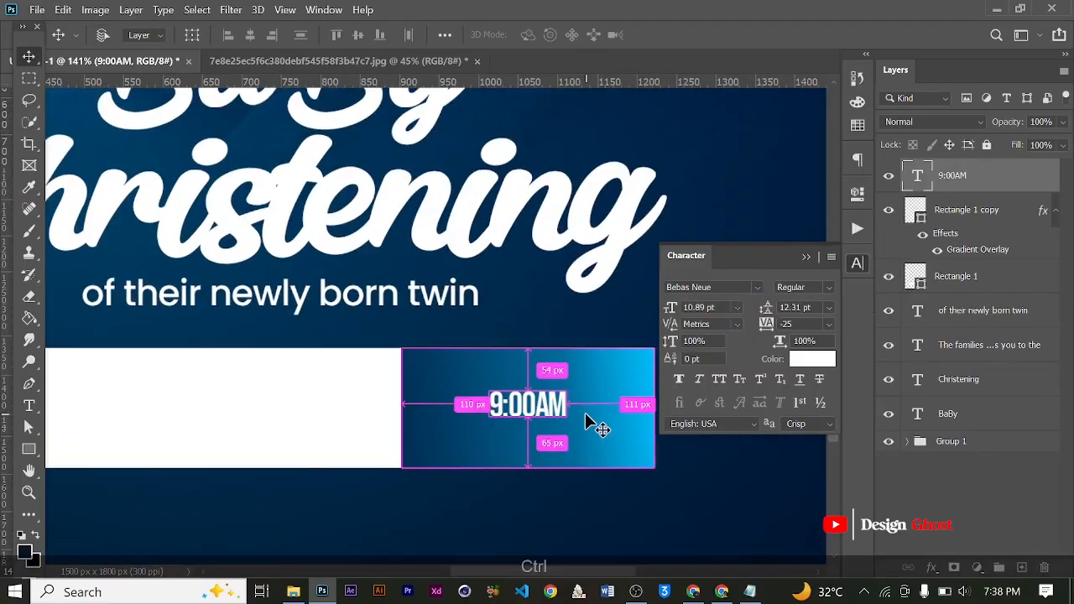
# Step: Scale "9:00AM" up to about 20.36 pt within the gradient box
pyautogui.hotkey('ctrl', 't')
pyautogui.moveTo(567, 387); pyautogui.dragTo(551, 403)
pyautogui.moveTo(602, 372); pyautogui.dragTo(612, 364)
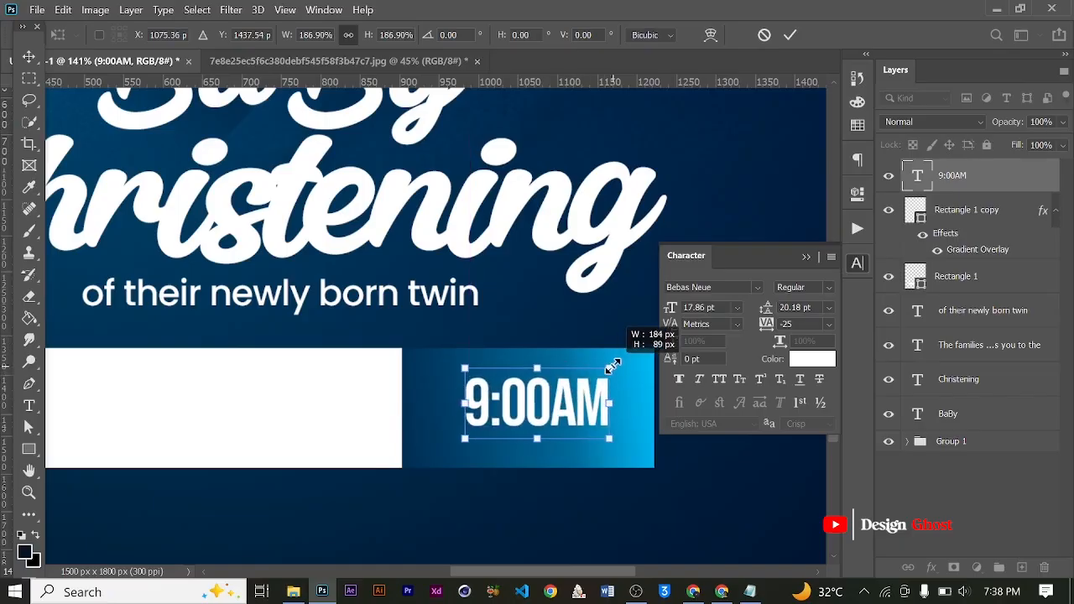
pyautogui.press('Return')
pyautogui.hotkey('ctrl', '0')
# Step: Nudge the enlarged "9:00AM" text horizontally and downward to centre it in the gradient box
pyautogui.press('Left')
pyautogui.press('Left')
pyautogui.press('Left')
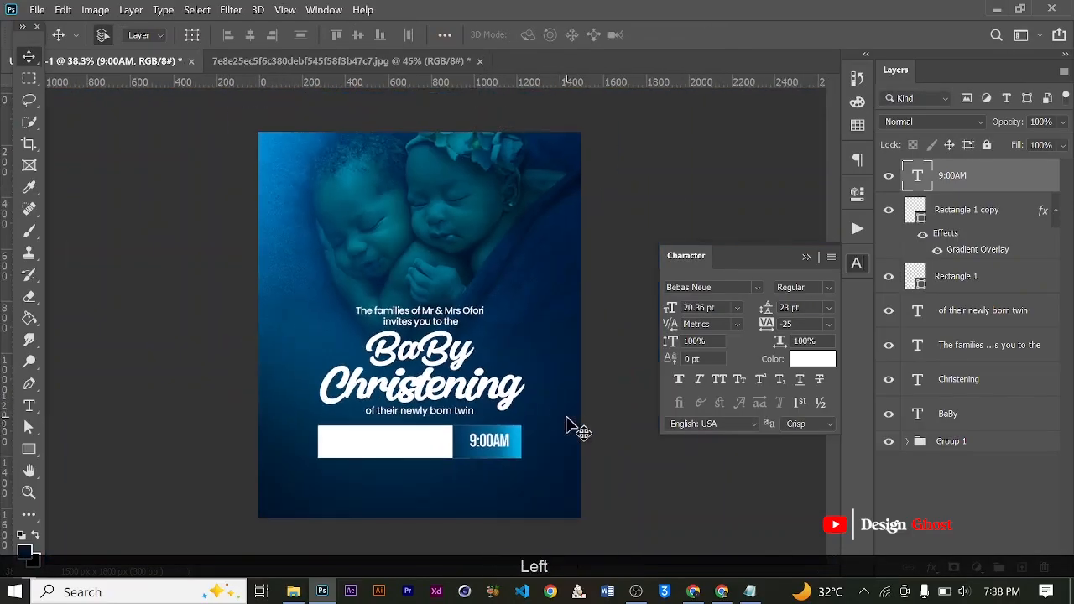
pyautogui.press('Down')
pyautogui.press('Down')
pyautogui.press('Down')
pyautogui.scroll(5, 550, 485)
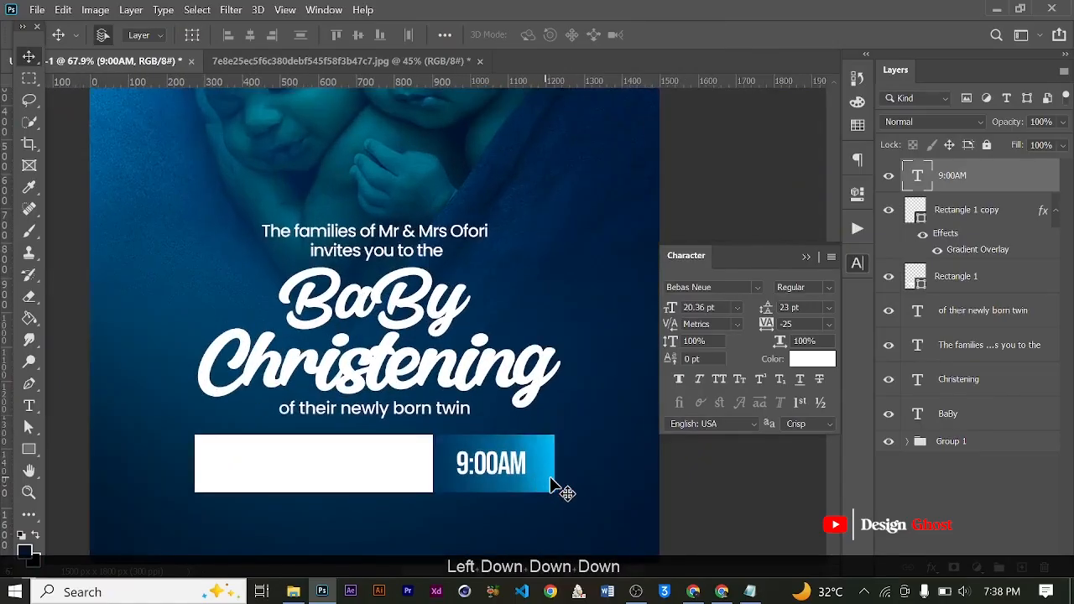
pyautogui.press('Right')
pyautogui.press('Right')
pyautogui.press('Right')
pyautogui.press('Down')
pyautogui.scroll(3, 537, 479)
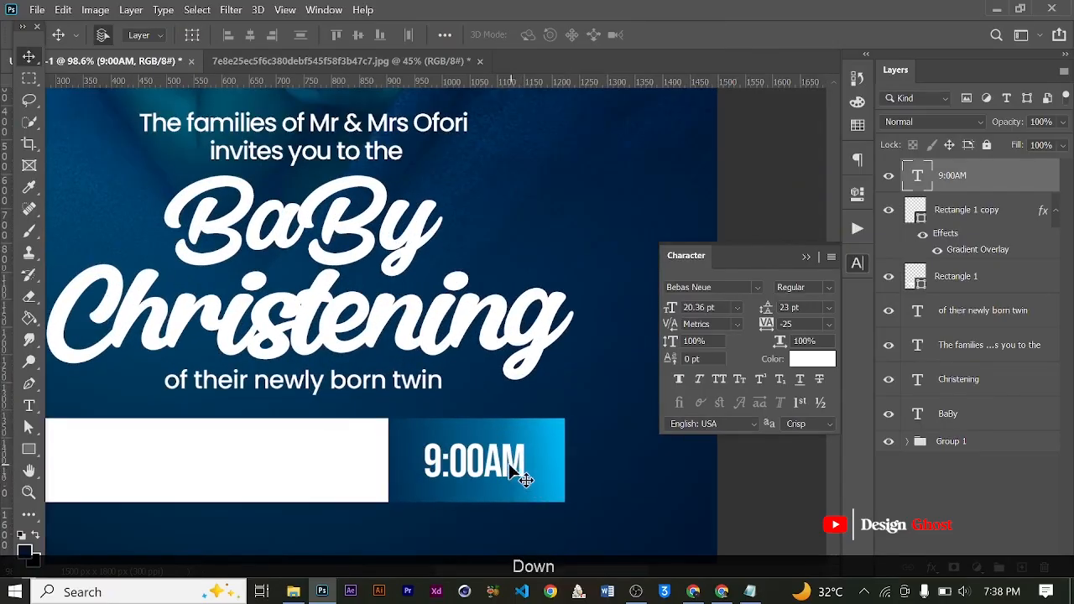
# Step: Duplicate the "9:00AM" text onto the white box and colour the copy dark navy #001d3c, sampled from the flyer background
pyautogui.moveTo(516, 472); pyautogui.dragTo(217, 462)
pyautogui.scroll(-2, 247, 460)
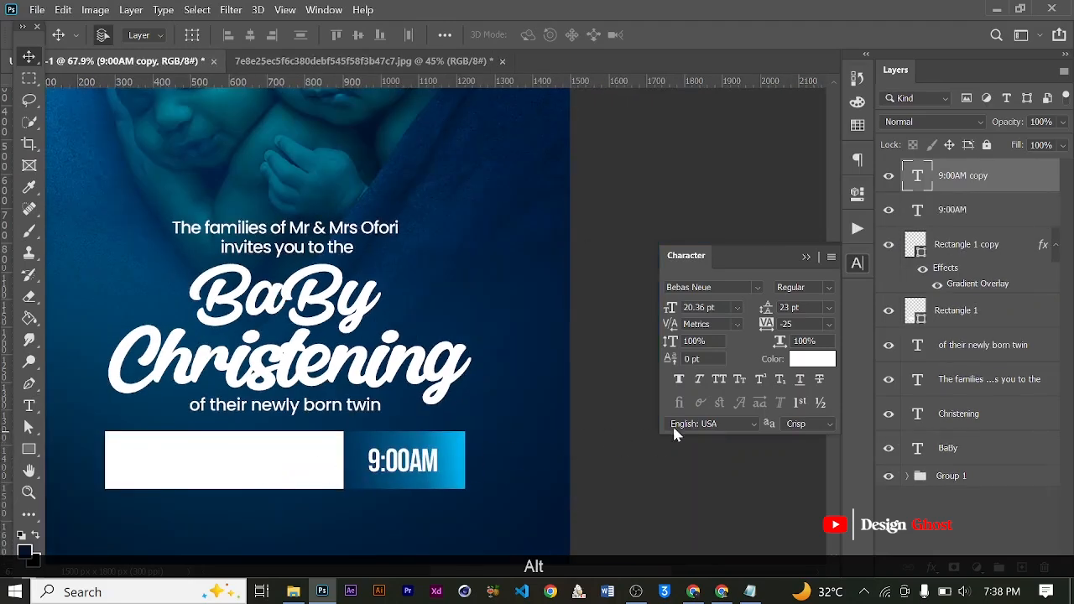
pyautogui.click(810, 360)
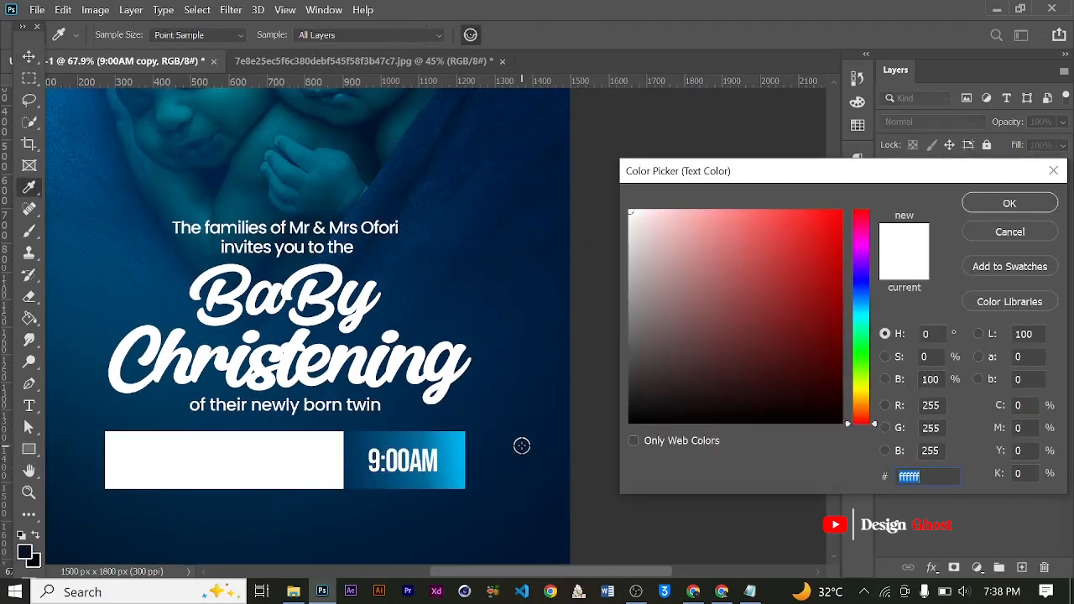
pyautogui.click(521, 443)
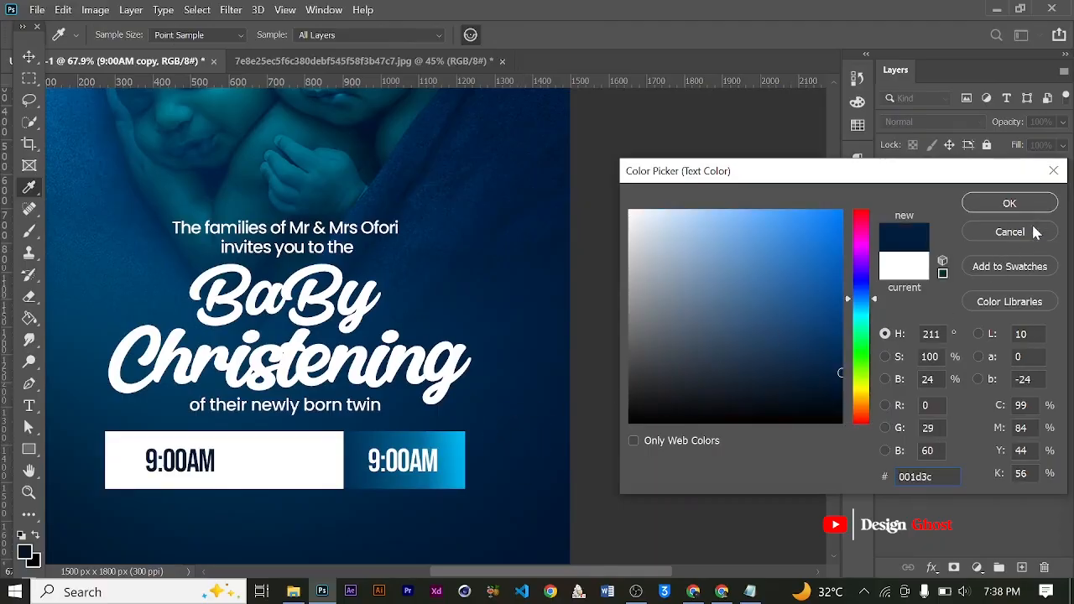
pyautogui.click(1010, 203)
# Step: Copy the line "Sunday 18th January, 2026" from the Baby Naming notes in Notepad and return to Photoshop
pyautogui.click(752, 592)
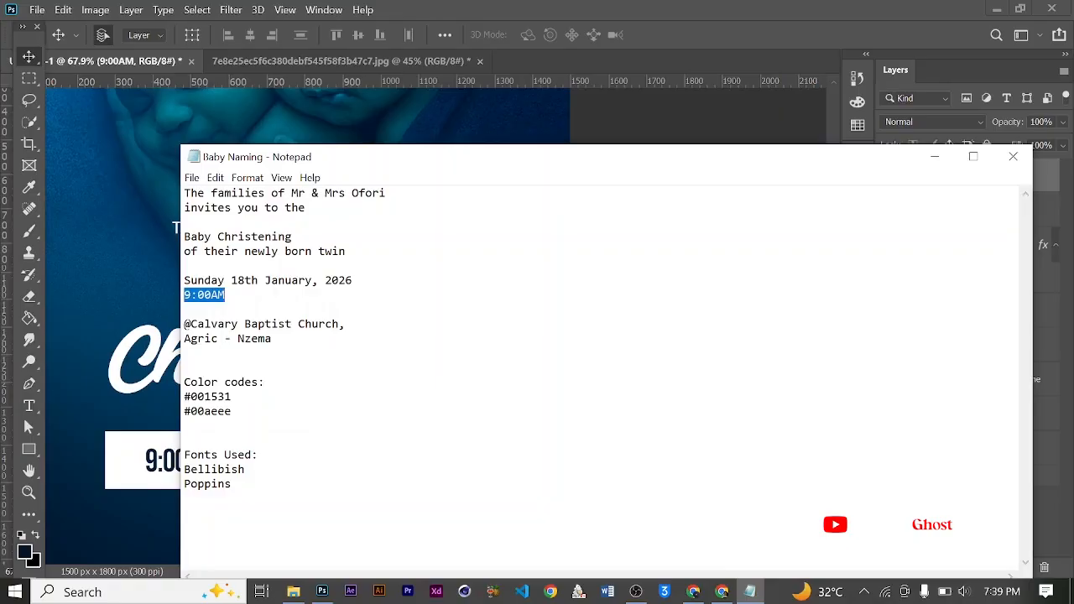
pyautogui.moveTo(184, 279); pyautogui.dragTo(382, 283)
pyautogui.hotkey('ctrl', 'c')
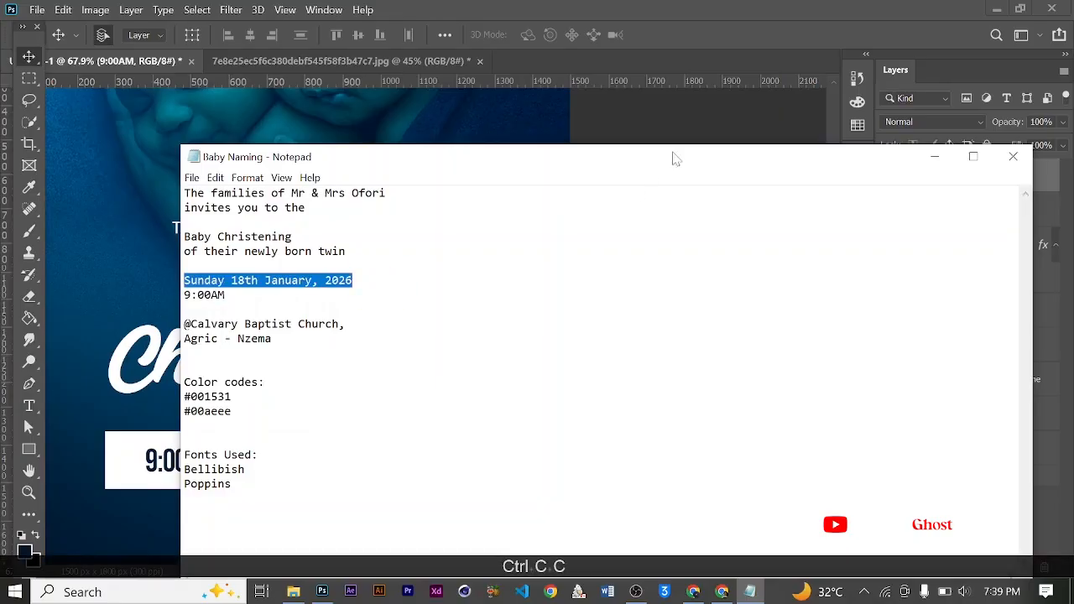
pyautogui.click(935, 159)
# Step: Replace the navy "9:00AM" copy on the white box with the copied text "Sunday 18th January, 2026"
pyautogui.scroll(4, 229, 456)
pyautogui.press('t')
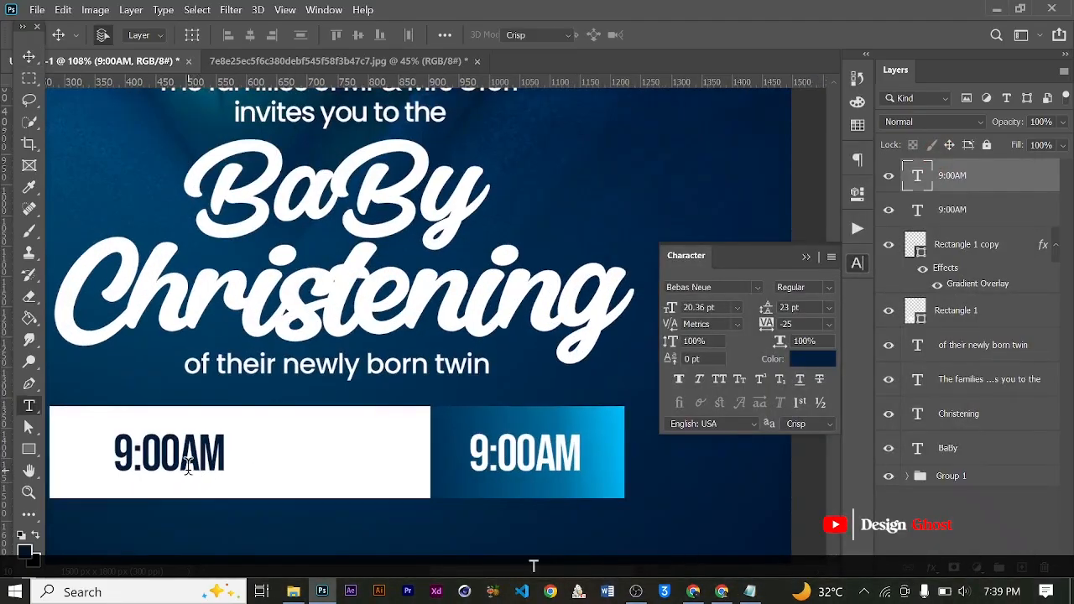
pyautogui.click(190, 452)
pyautogui.hotkey('ctrl', 'a')
pyautogui.hotkey('ctrl', 'v')
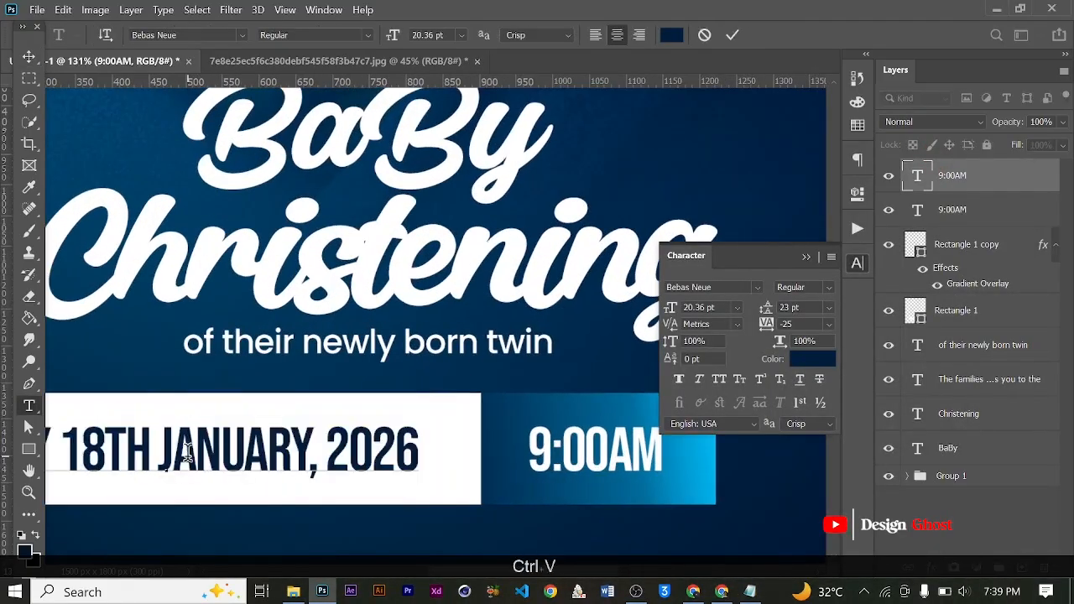
pyautogui.scroll(-3, 191, 452)
pyautogui.scroll(-1, 191, 454)
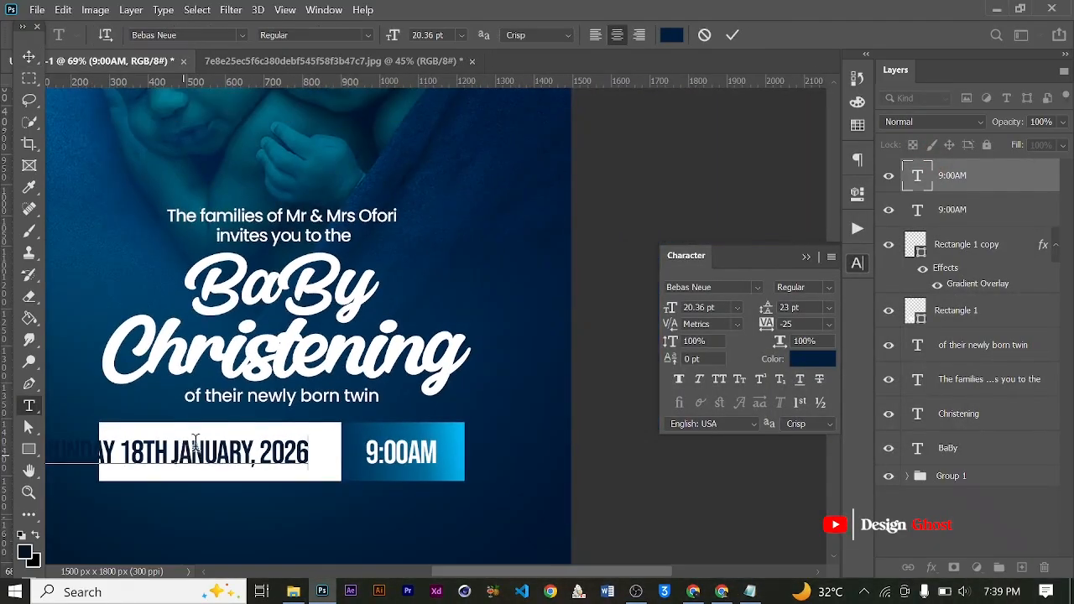
pyautogui.click(733, 36)
# Step: Scale the date text down to about 12.9 pt so it fits within the white box
pyautogui.press('v')
pyautogui.scroll(3, 327, 436)
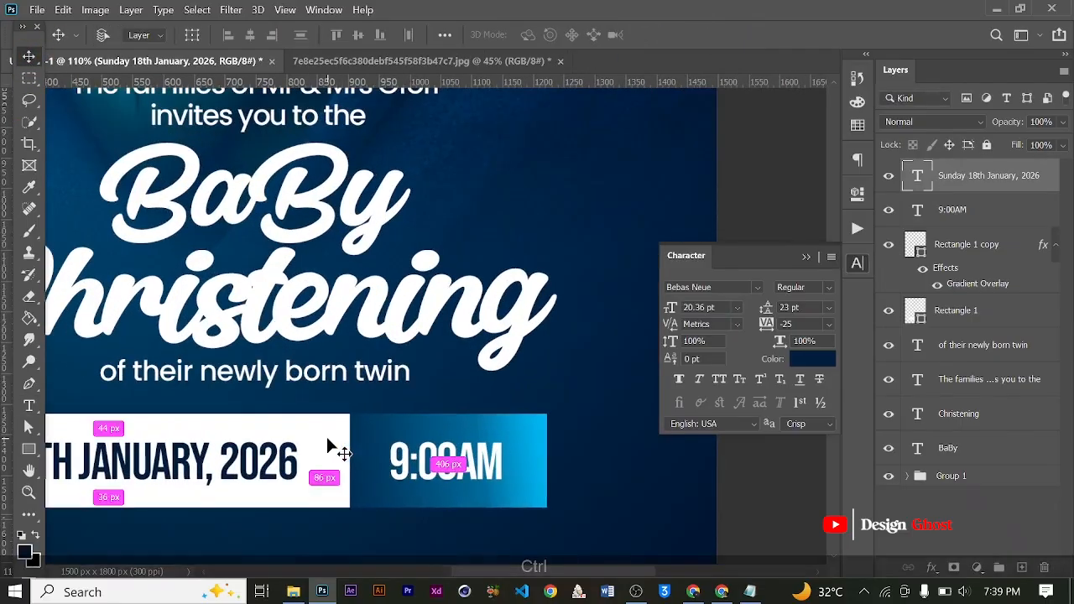
pyautogui.hotkey('ctrl', 't')
pyautogui.moveTo(298, 433); pyautogui.dragTo(337, 462)
pyautogui.scroll(-5, 202, 454)
pyautogui.scroll(6, 234, 464)
pyautogui.press('space')
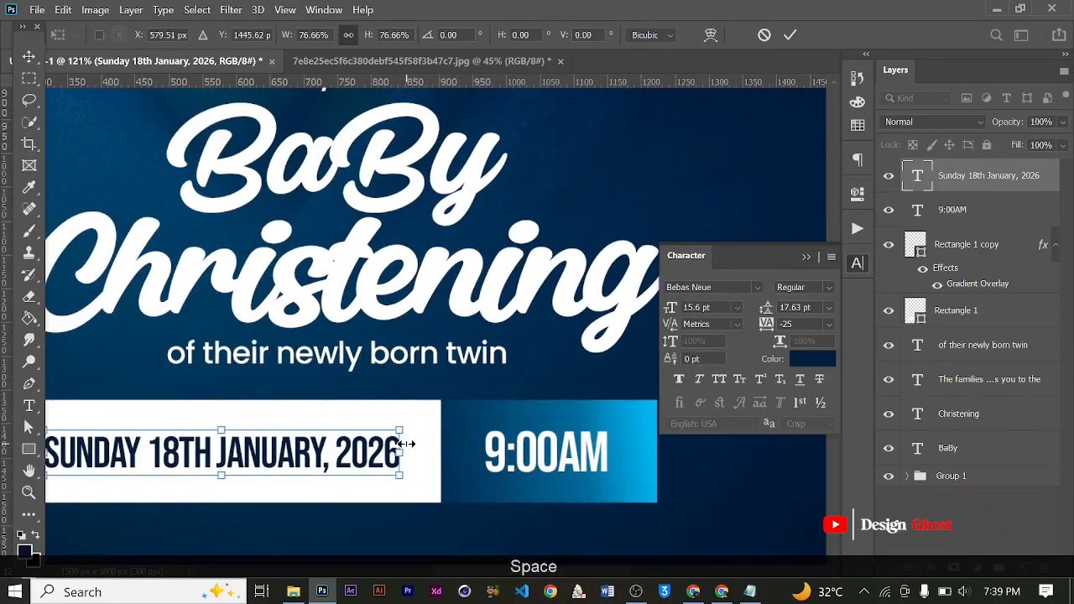
pyautogui.moveTo(401, 429); pyautogui.dragTo(339, 438)
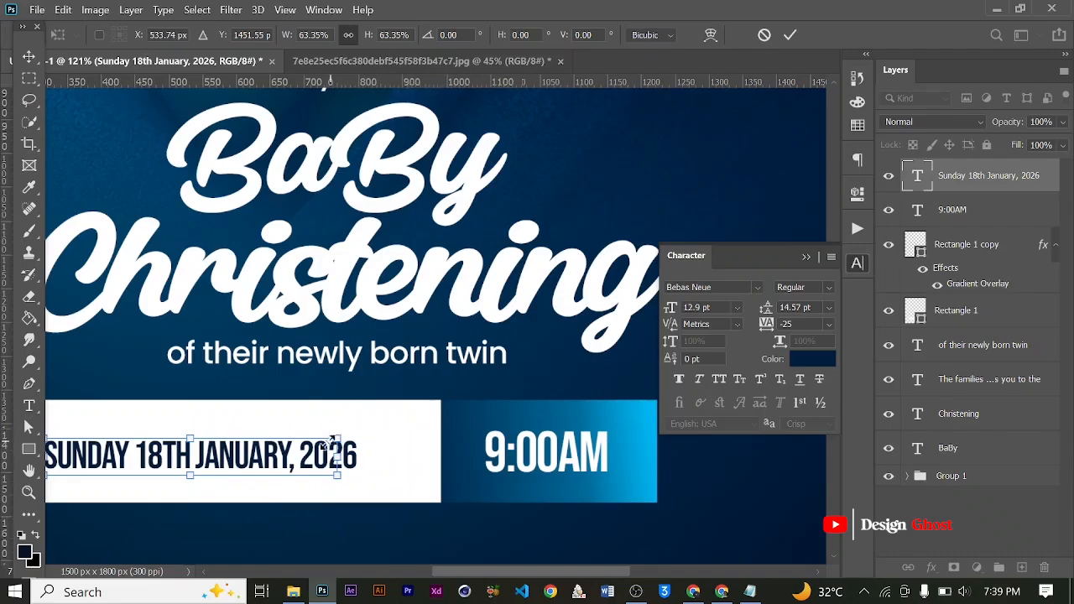
# Step: Centre the date text in the white box, aligned with "9:00AM", and nudge it slightly downward
pyautogui.scroll(-4, 336, 445)
pyautogui.moveTo(266, 467); pyautogui.dragTo(287, 456)
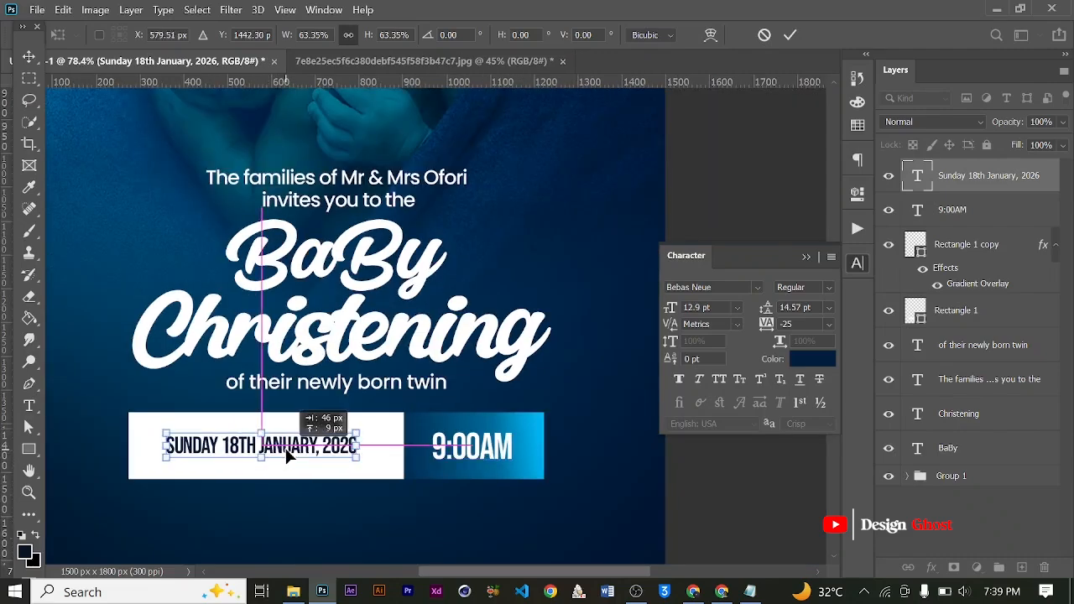
pyautogui.press('Return')
pyautogui.scroll(2, 287, 457)
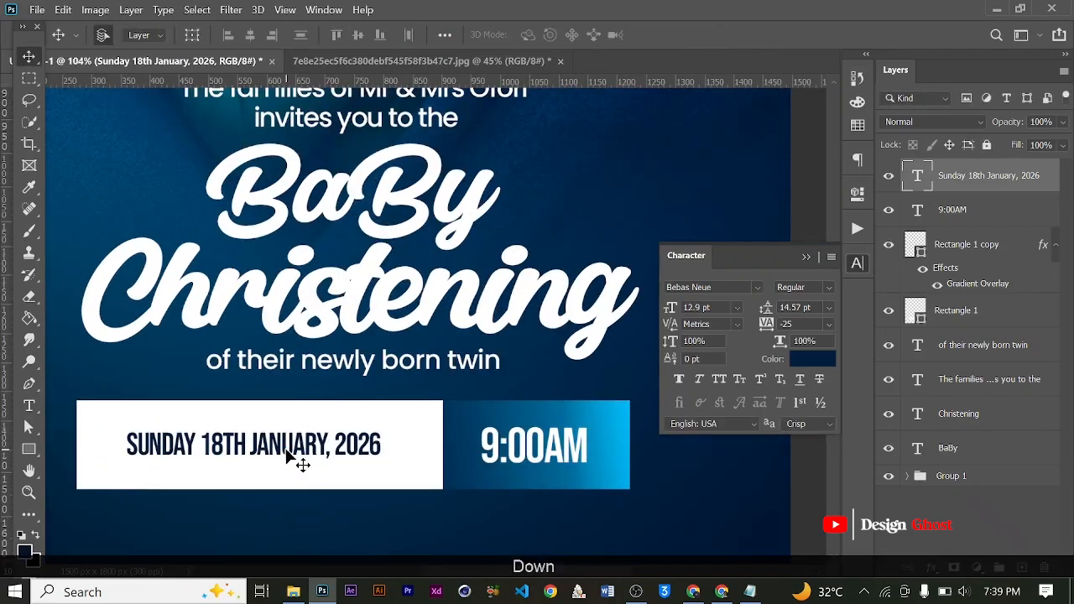
pyautogui.press('Down')
pyautogui.press('Down')
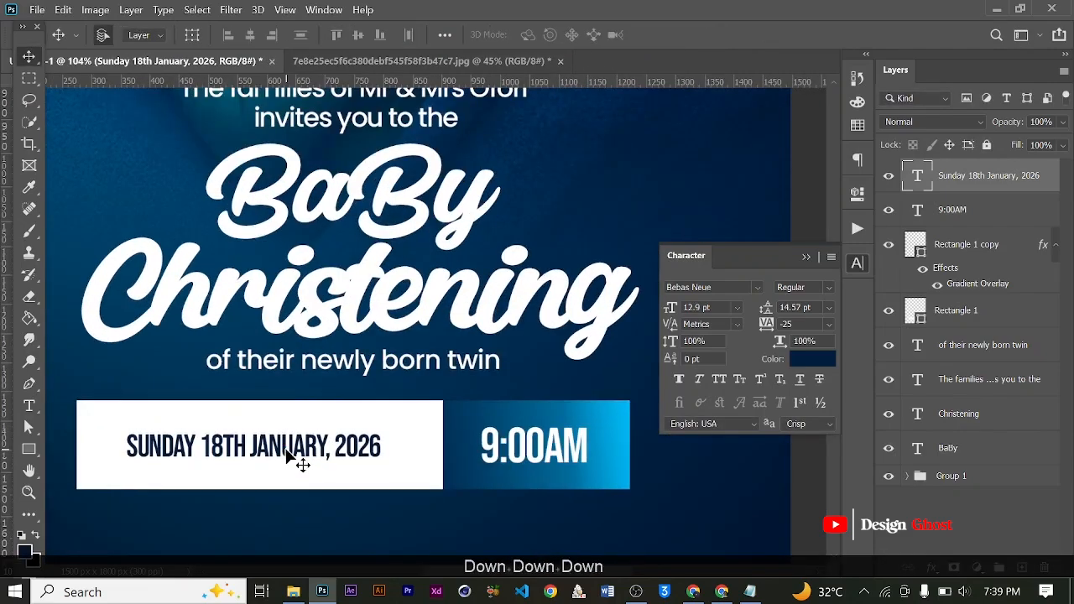
# Step: Change the date text colour to black (#000000)
pyautogui.click(812, 361)
pyautogui.moveTo(752, 369); pyautogui.dragTo(605, 509)
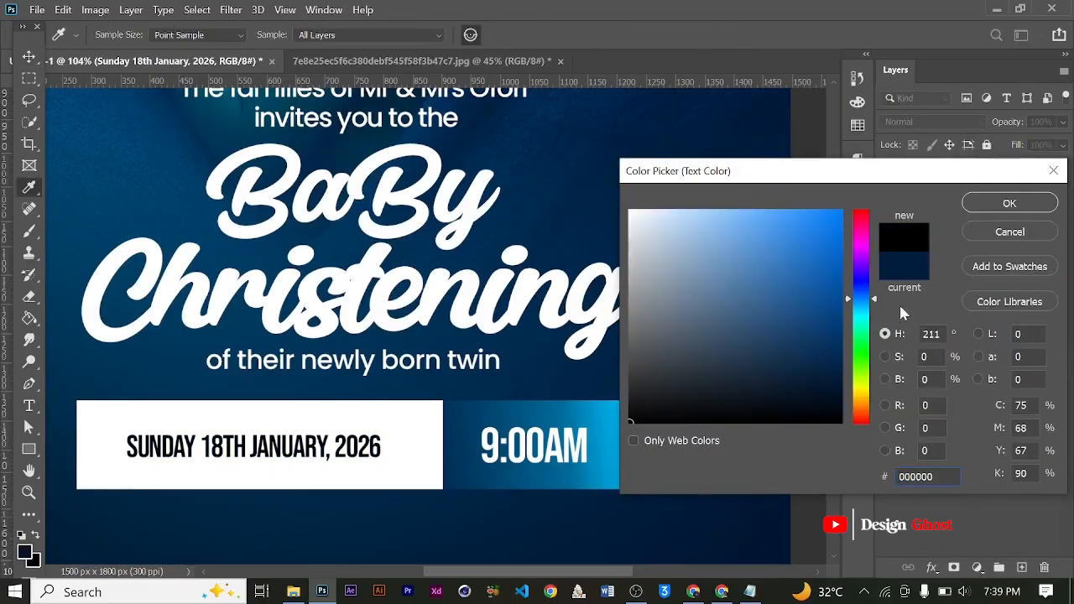
pyautogui.click(987, 208)
pyautogui.scroll(-3, 481, 417)
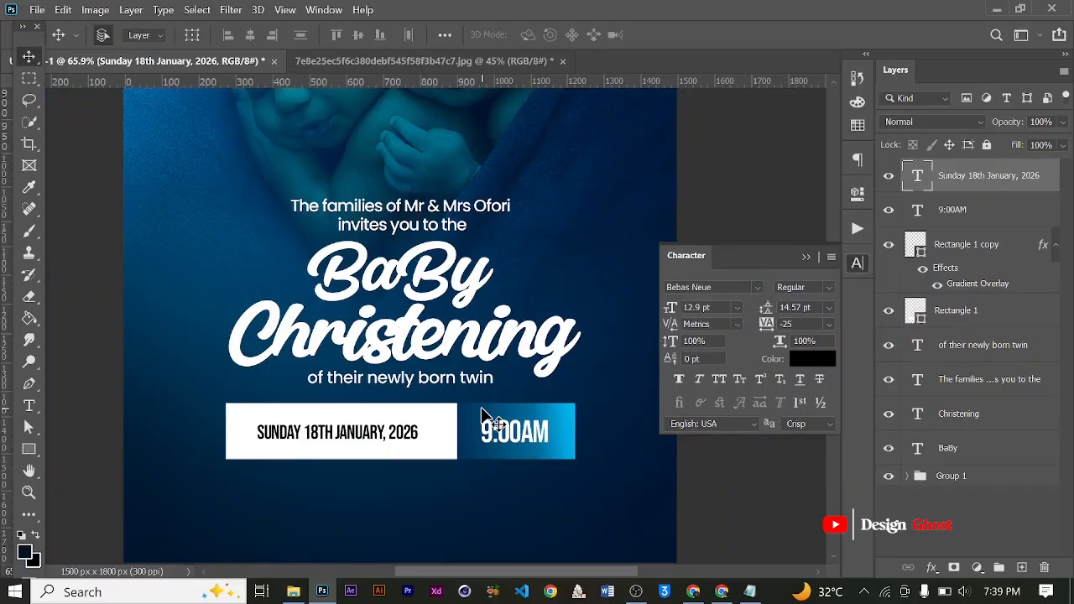
# Step: Apply Faux Bold to the whole date text
pyautogui.scroll(5, 438, 460)
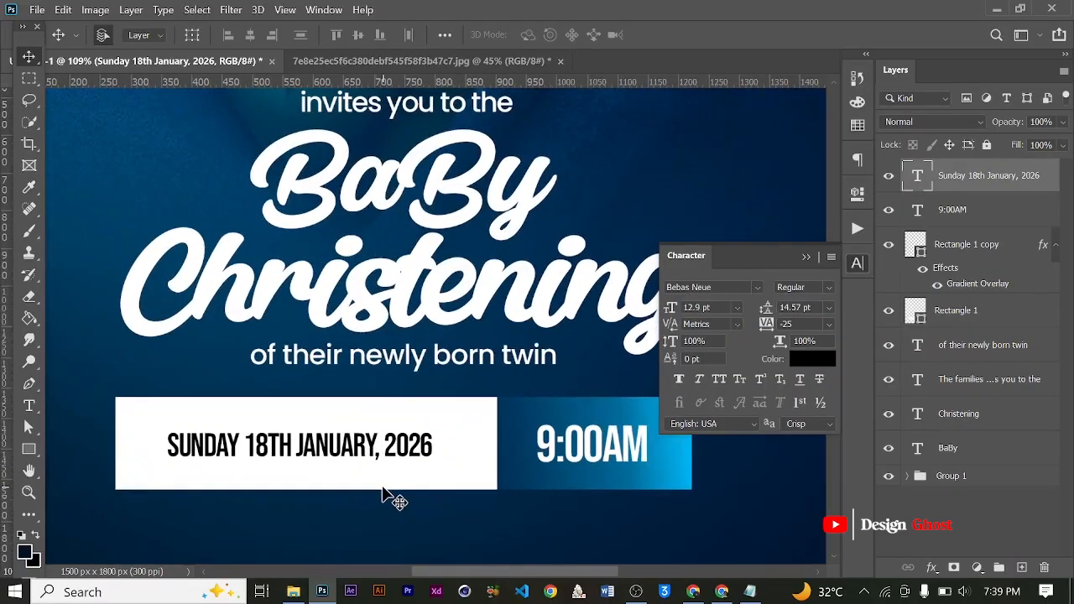
pyautogui.press('t')
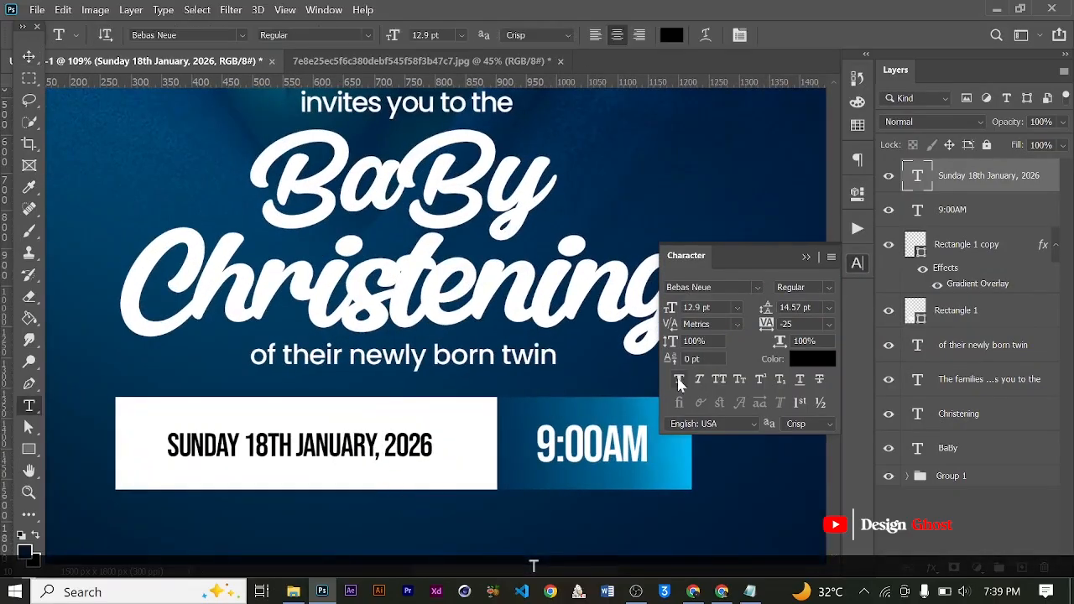
pyautogui.click(680, 380)
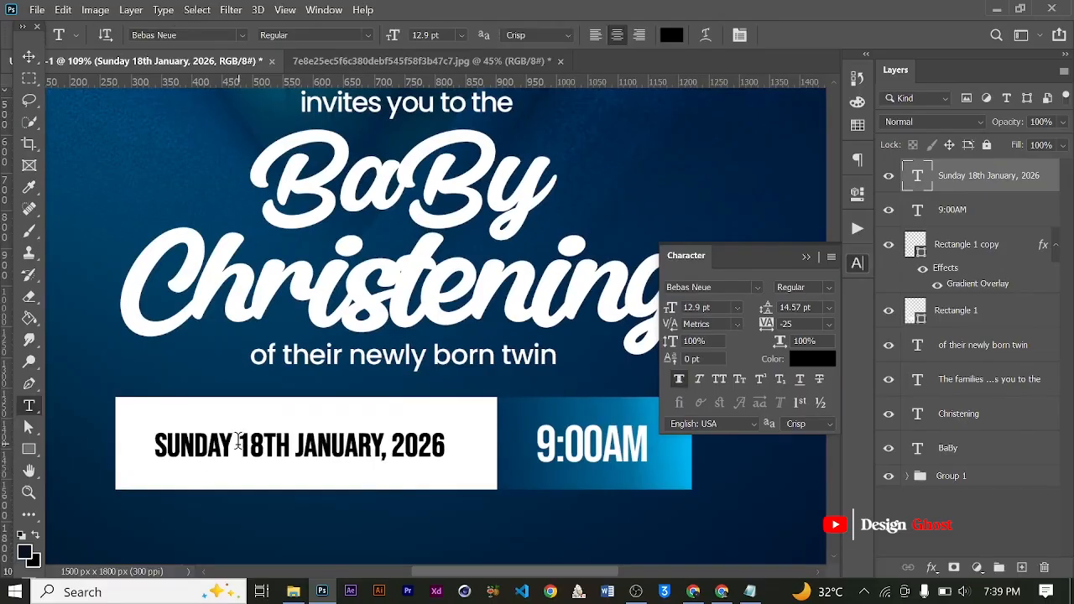
# Step: Set only the word "SUNDAY" in the date text to the lighter Bebas Neue Book font
pyautogui.moveTo(238, 442); pyautogui.dragTo(69, 439)
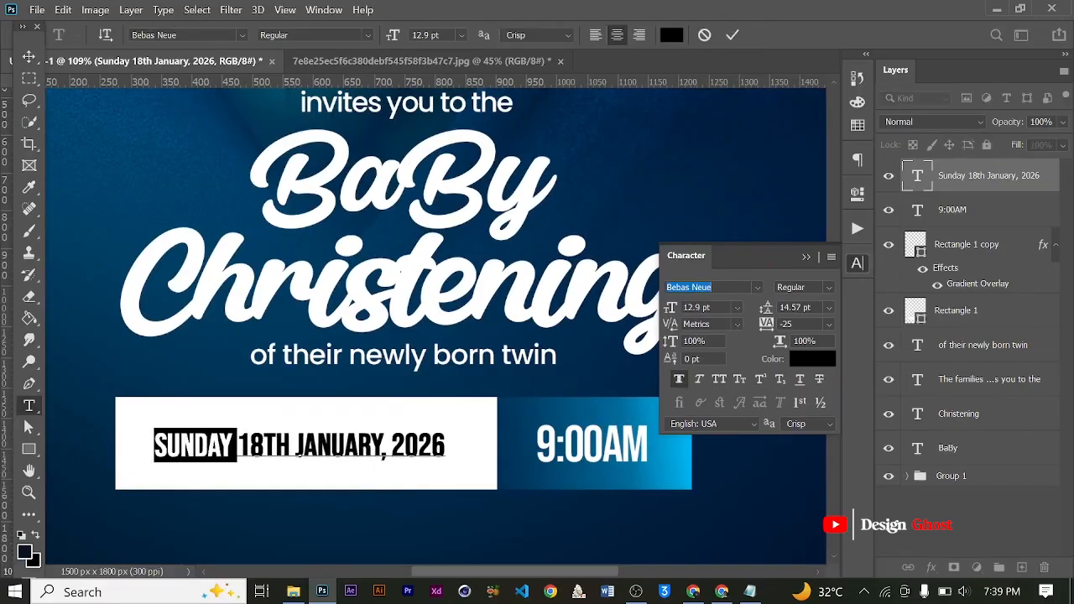
pyautogui.write('bEB')
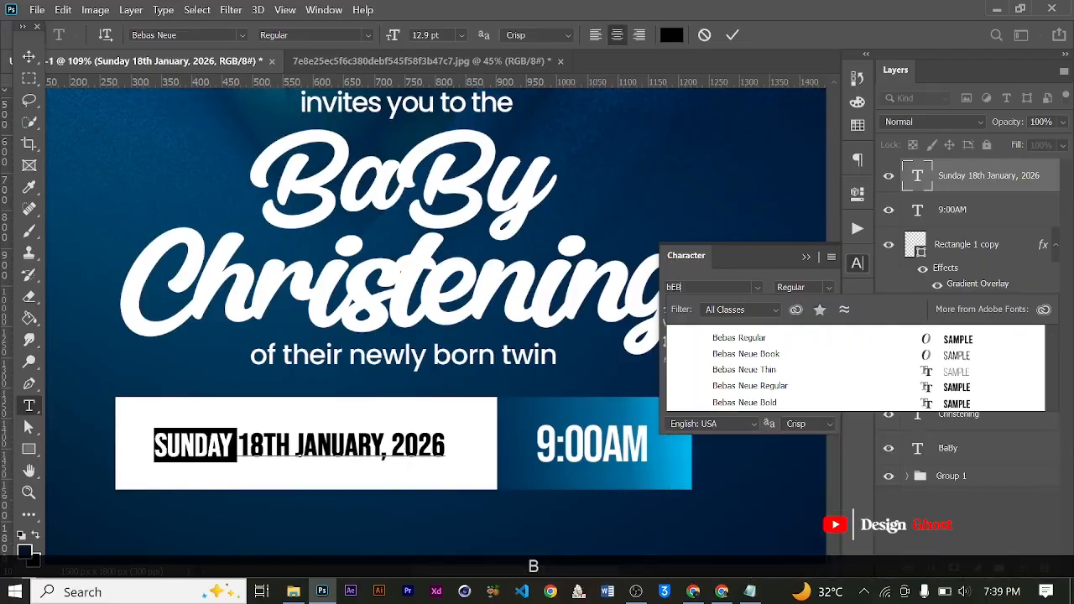
pyautogui.click(753, 356)
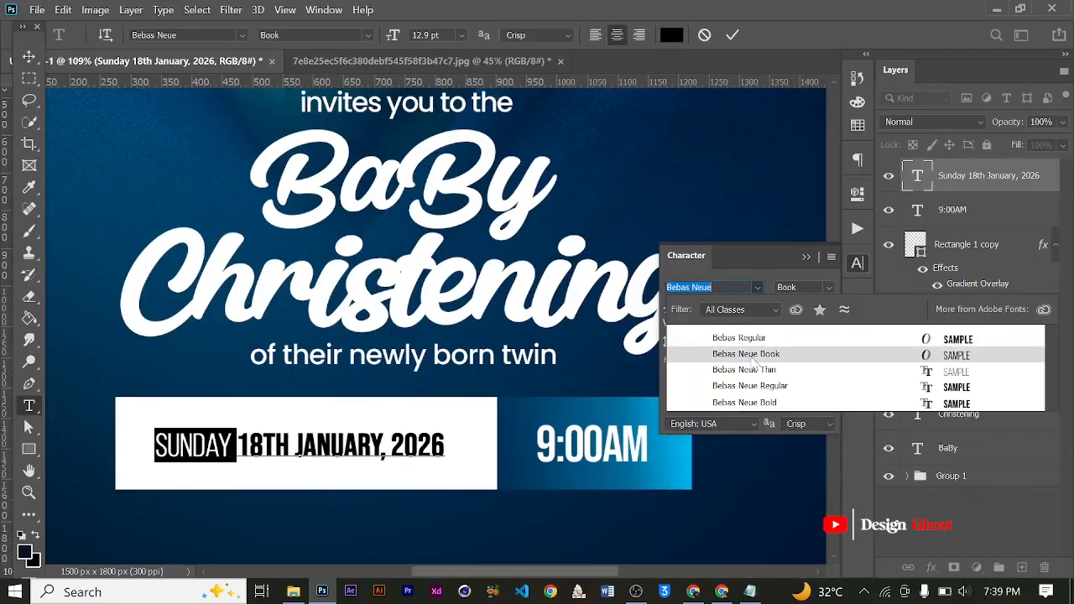
pyautogui.click(749, 369)
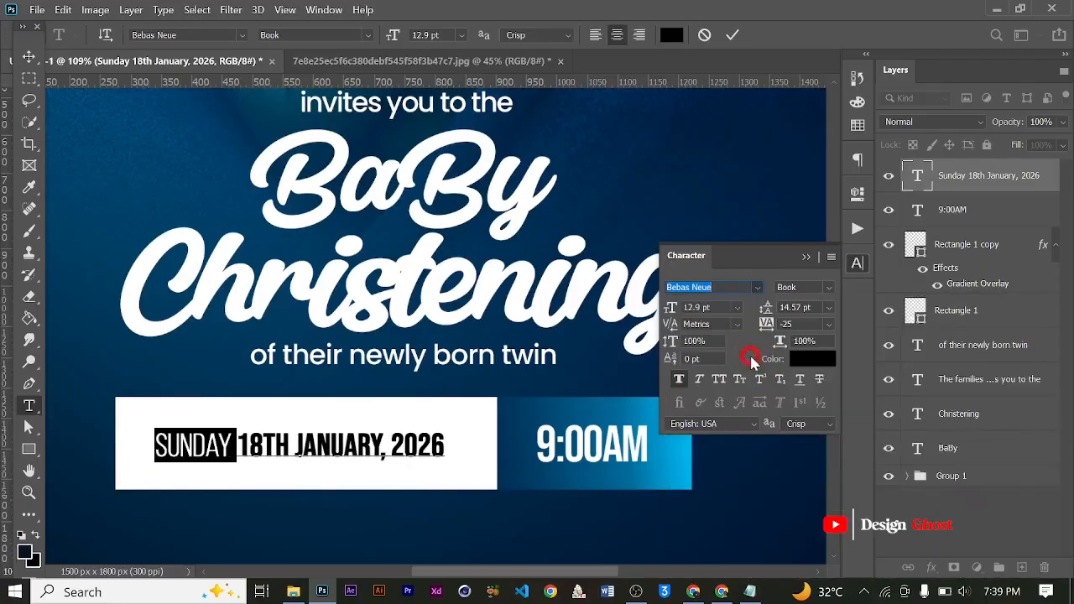
pyautogui.click(733, 34)
pyautogui.scroll(-2, 340, 423)
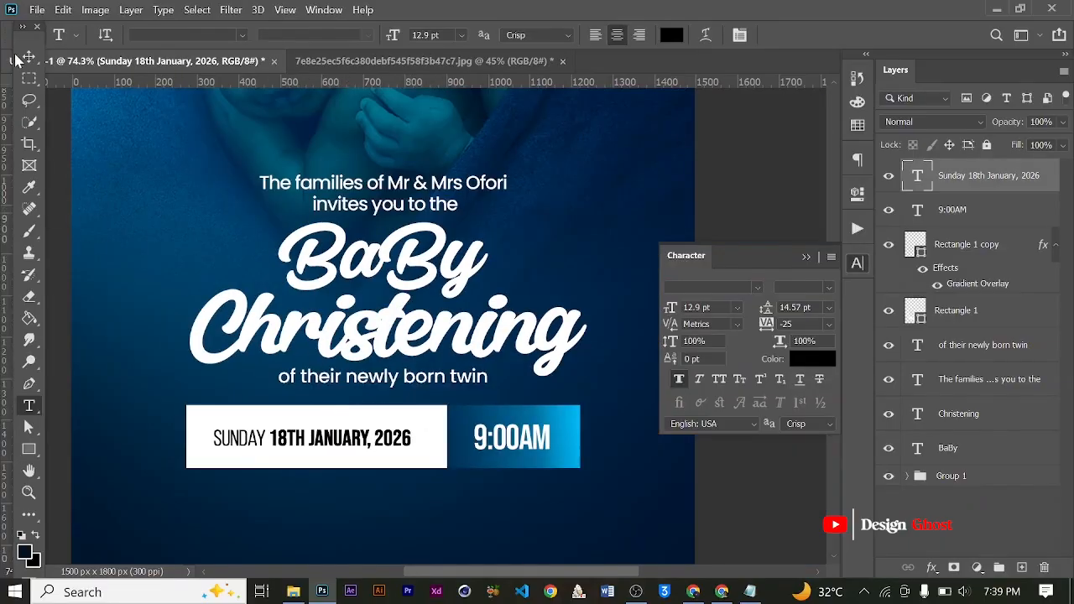
# Step: Scale the "9:00AM" text in the gradient box down to about 16.28 pt
pyautogui.click(25, 57)
pyautogui.scroll(2, 252, 470)
pyautogui.scroll(-1, 384, 497)
pyautogui.scroll(3, 403, 495)
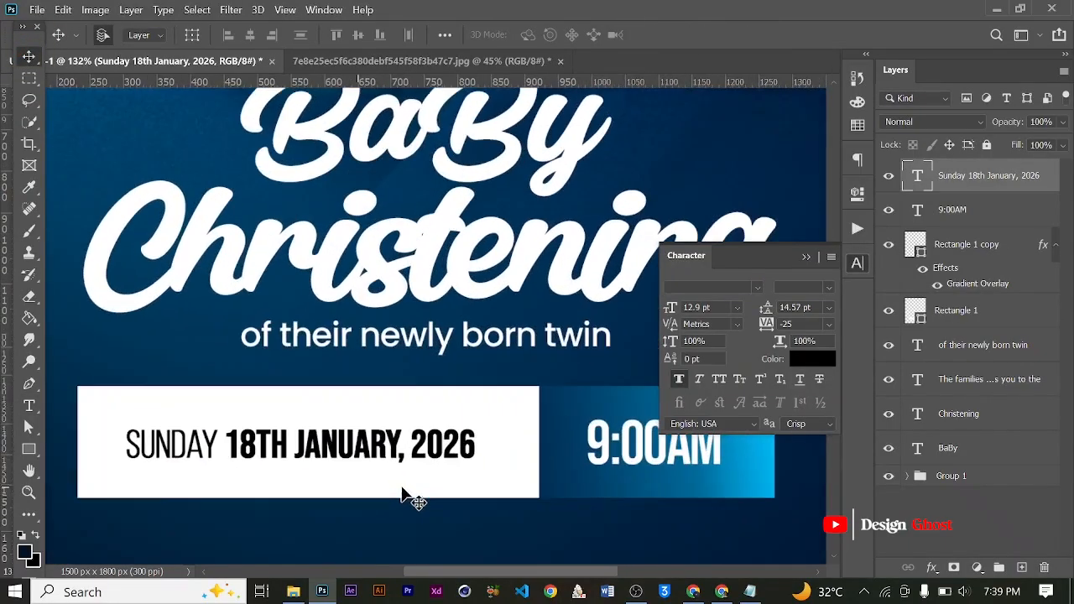
pyautogui.scroll(-2, 528, 508)
pyautogui.scroll(2, 583, 492)
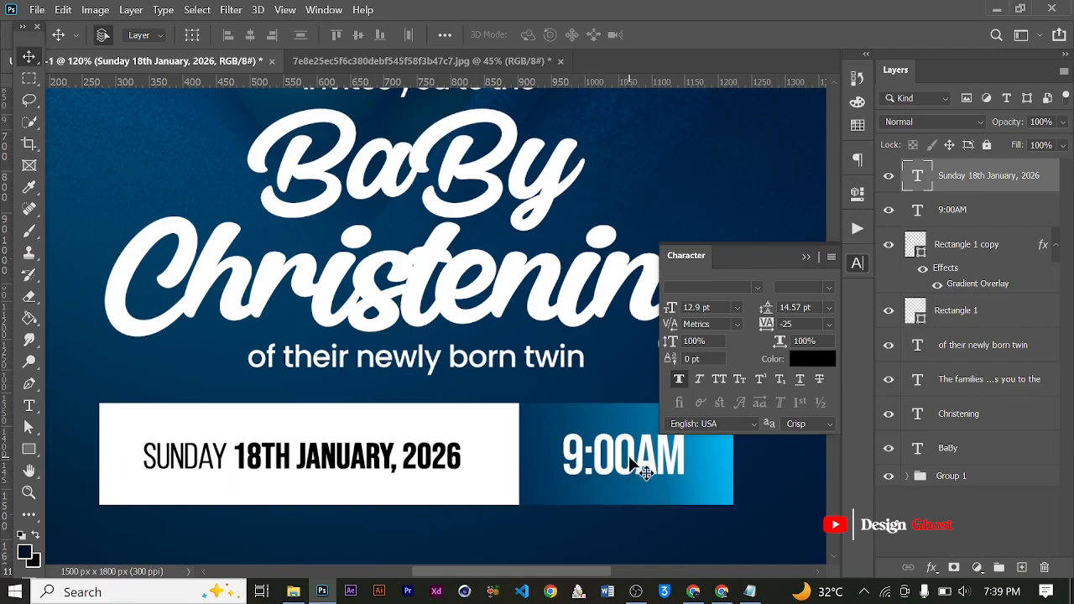
pyautogui.click(631, 460)
pyautogui.scroll(-2, 643, 468)
pyautogui.hotkey('ctrl', 't')
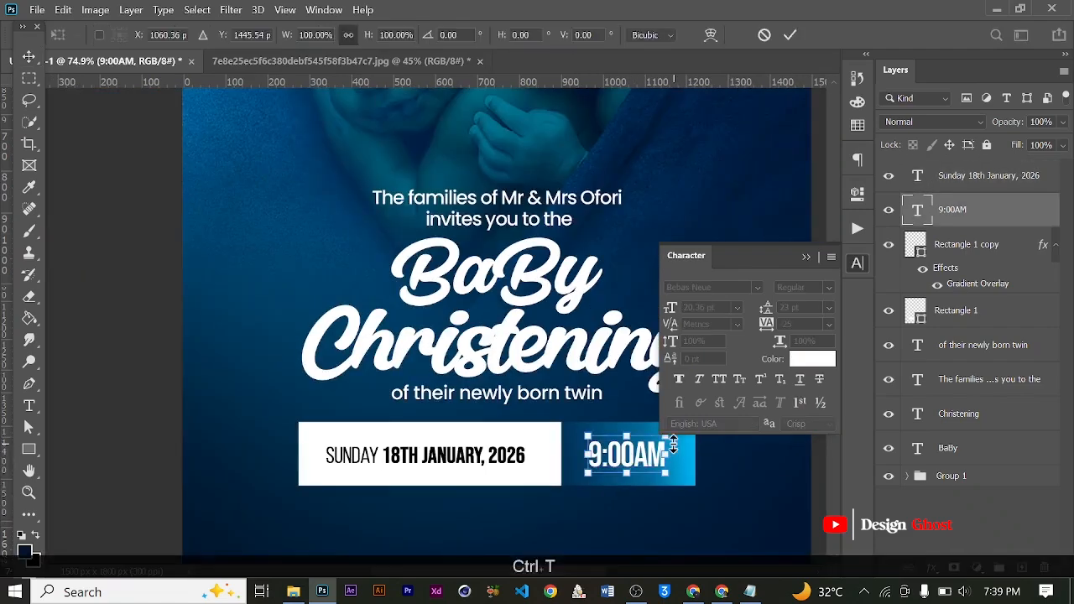
pyautogui.scroll(1, 673, 443)
pyautogui.scroll(-2, 662, 455)
pyautogui.moveTo(661, 473); pyautogui.dragTo(651, 464)
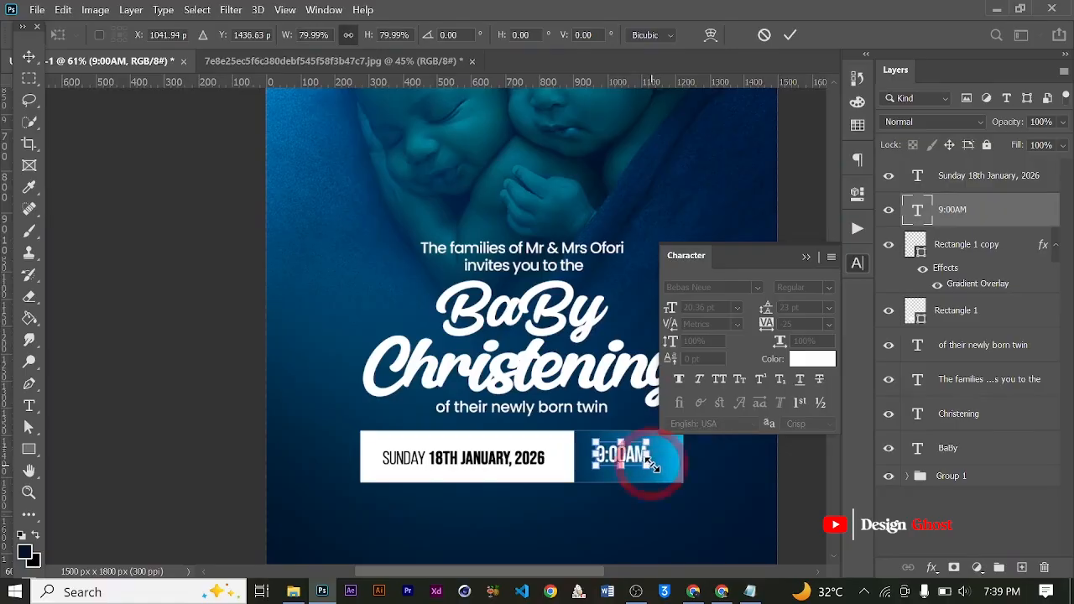
pyautogui.press('Return')
# Step: Nudge the reduced "9:00AM" text to the right to centre it in the gradient box
pyautogui.scroll(-2, 716, 481)
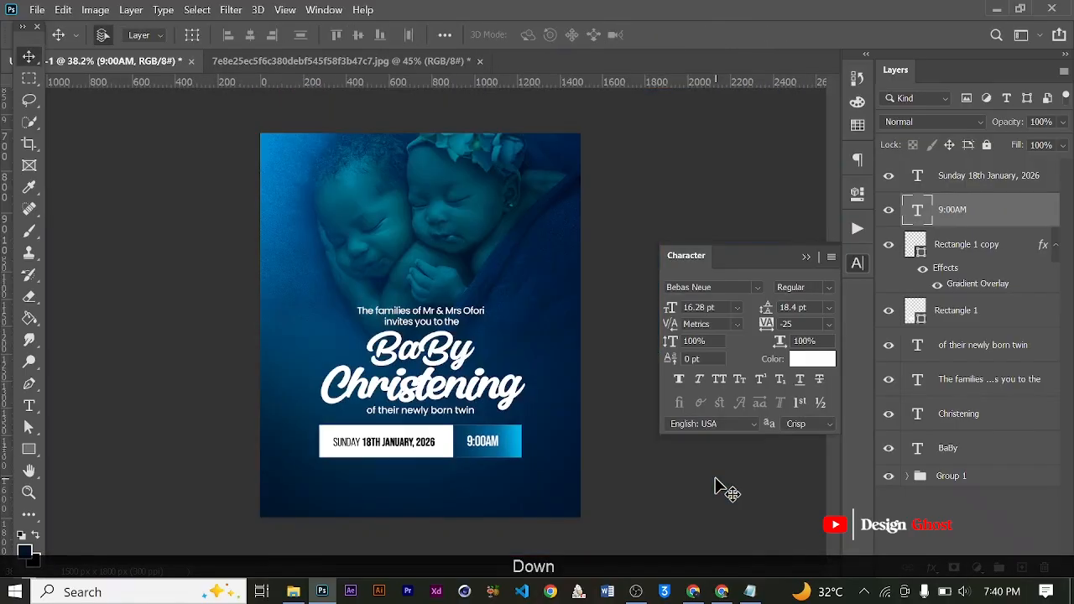
pyautogui.press('Right')
pyautogui.press('Right')
pyautogui.press('Right')
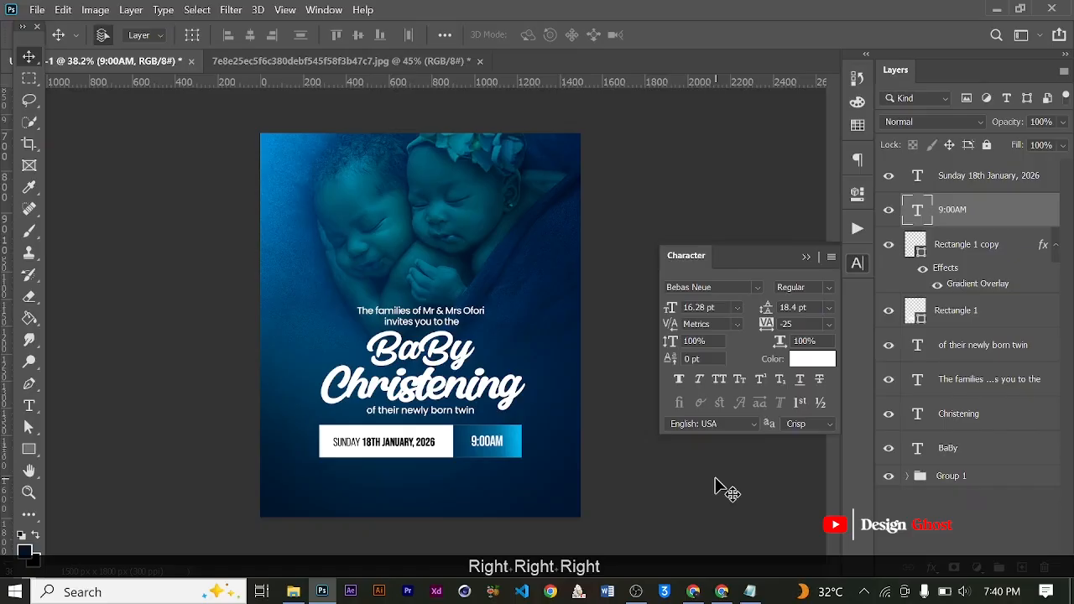
pyautogui.press('Return')
# Step: Duplicate the "of their newly born twin" text and place the copy below the date and time bar
pyautogui.hotkey('ctrl', '0')
pyautogui.scroll(4, 457, 516)
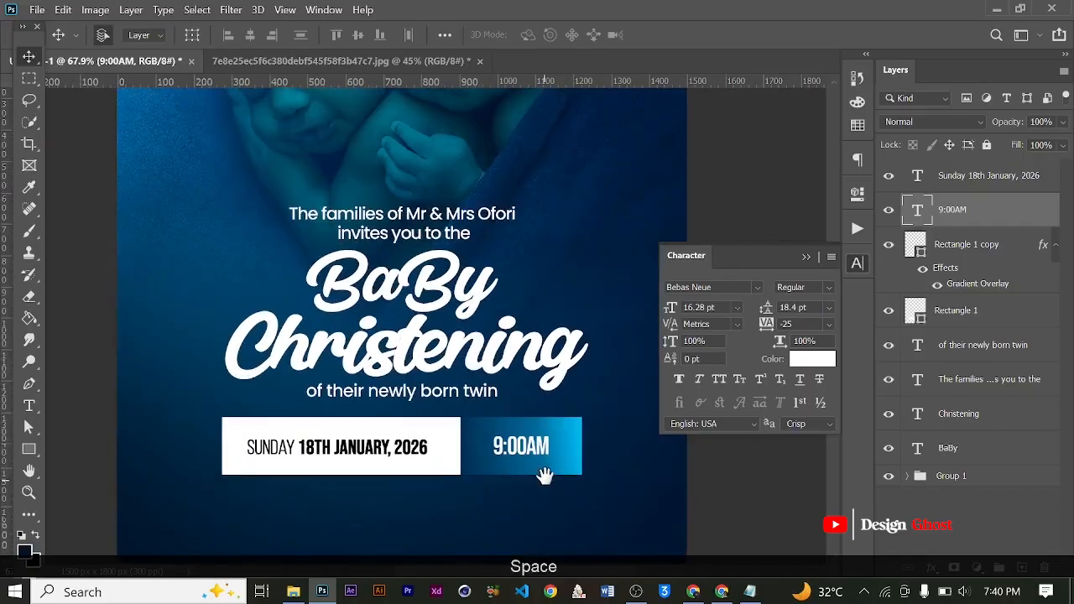
pyautogui.moveTo(544, 479); pyautogui.dragTo(538, 405)
pyautogui.hotkey('ctrl', '0')
pyautogui.scroll(3, 538, 407)
pyautogui.scroll(1, 474, 458)
pyautogui.moveTo(475, 463); pyautogui.dragTo(484, 388)
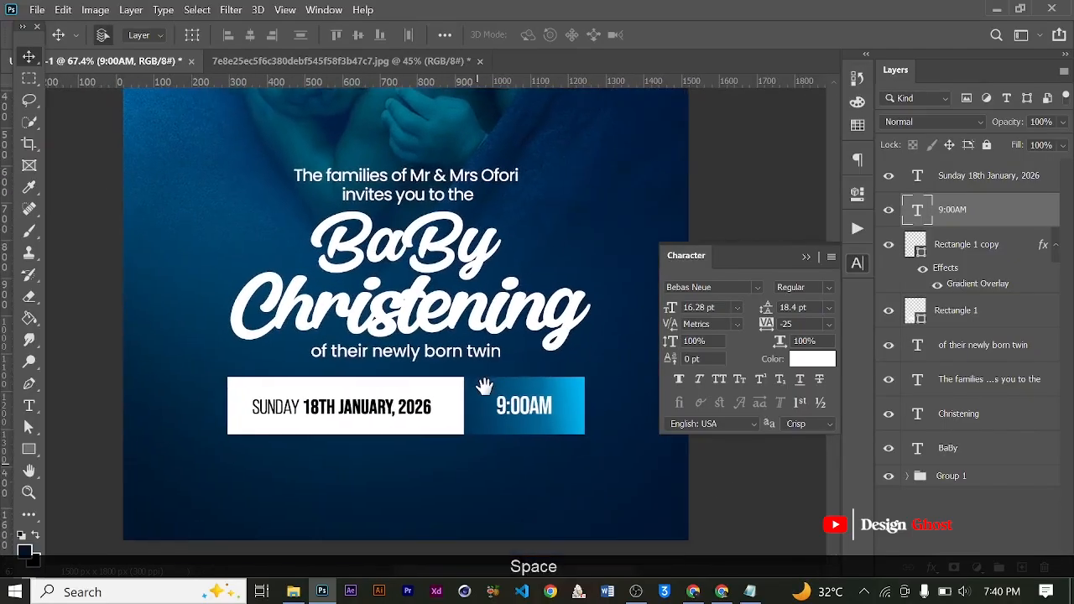
pyautogui.scroll(-1, 484, 388)
pyautogui.scroll(2, 458, 378)
pyautogui.scroll(1, 457, 381)
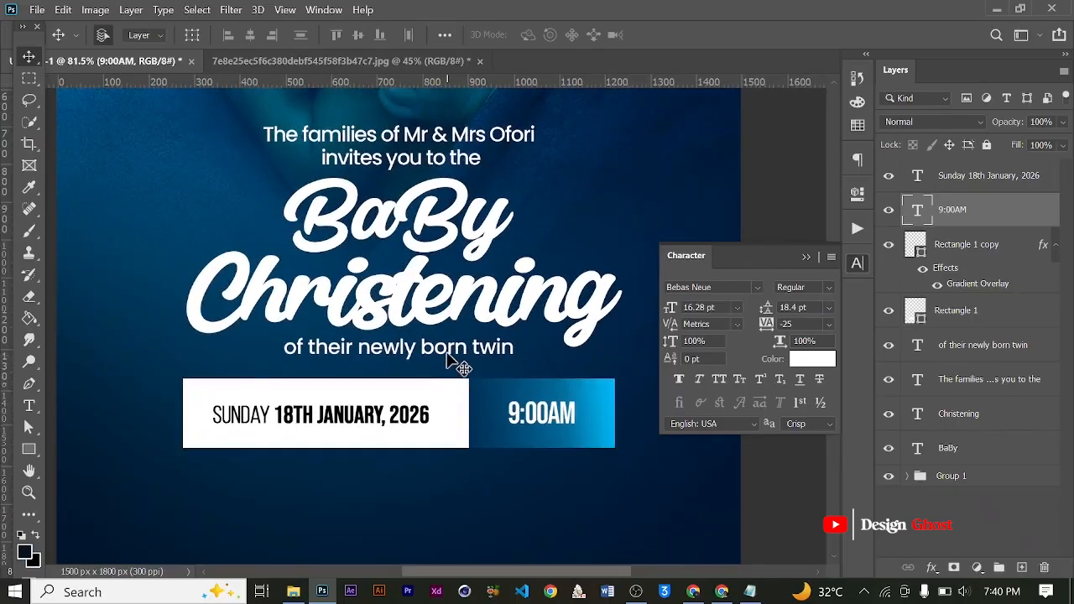
pyautogui.moveTo(454, 354); pyautogui.dragTo(446, 513)
pyautogui.hotkey('ctrl', '0')
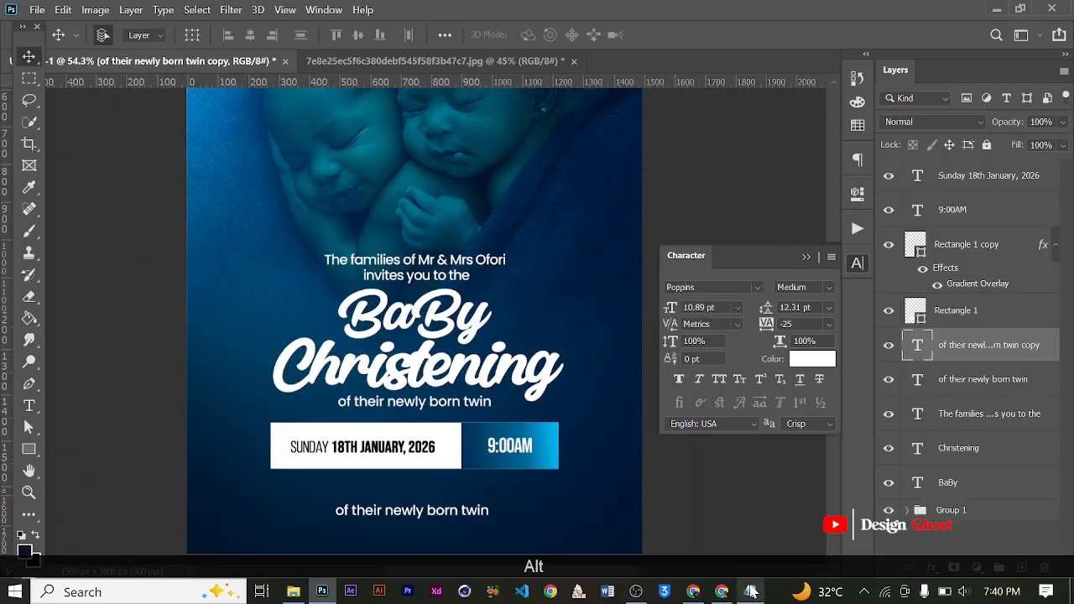
pyautogui.click(752, 591)
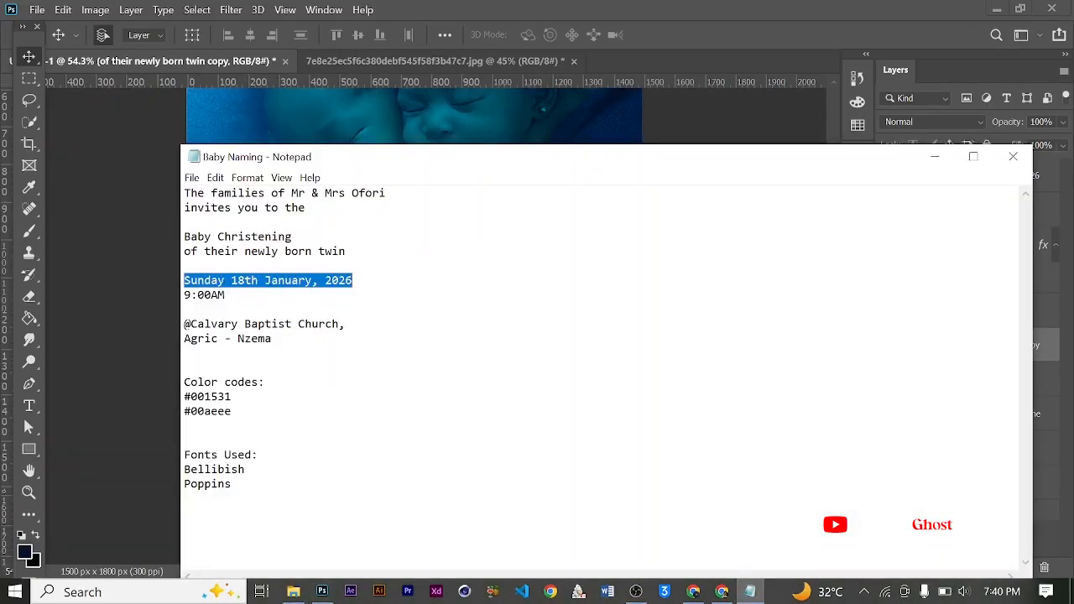
pyautogui.moveTo(184, 324); pyautogui.dragTo(185, 353)
pyautogui.rightClick(217, 329)
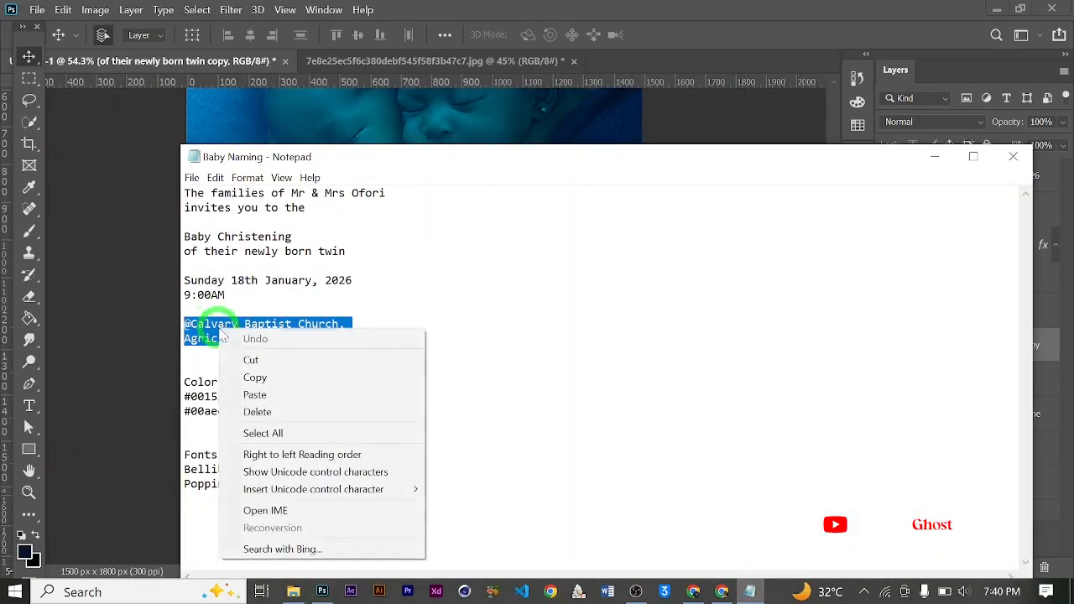
pyautogui.click(276, 377)
pyautogui.click(323, 592)
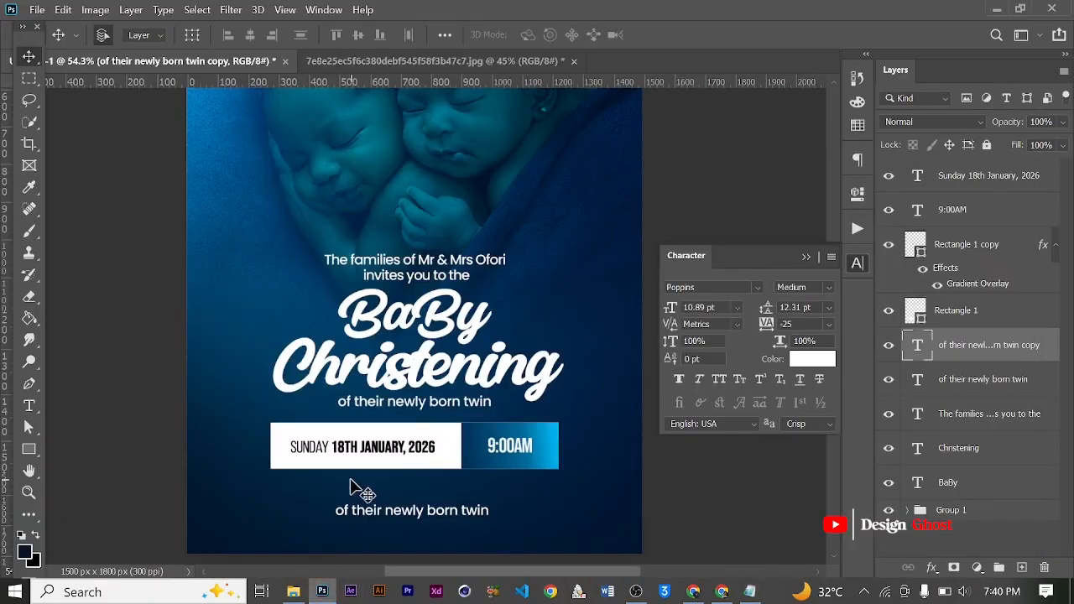
pyautogui.scroll(2, 399, 518)
pyautogui.press('t')
pyautogui.scroll(1, 400, 518)
pyautogui.click(402, 517)
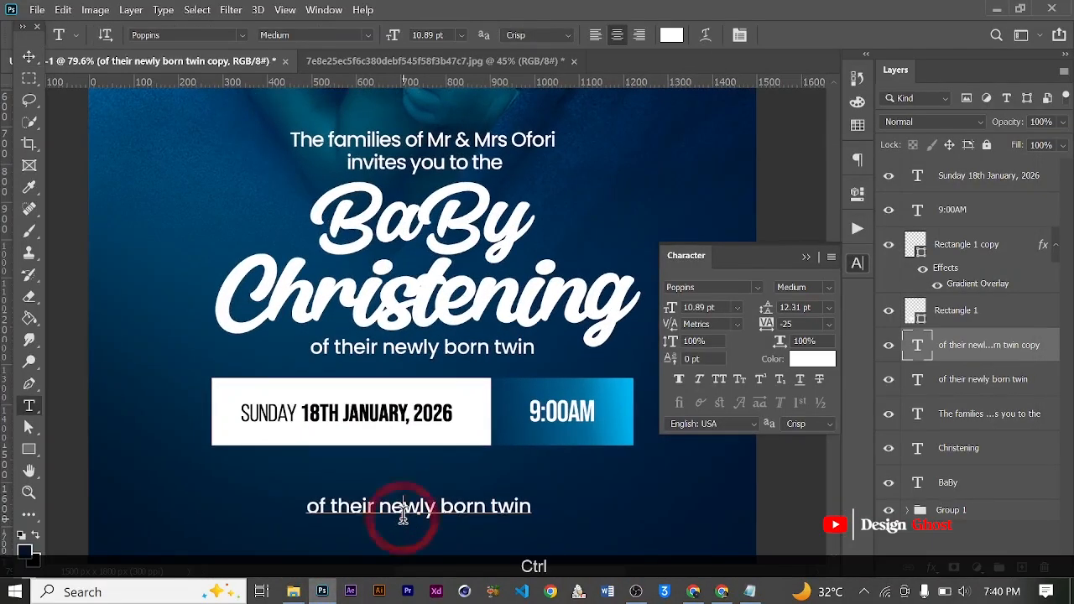
pyautogui.hotkey('ctrl', 'a')
pyautogui.hotkey('ctrl', 'v')
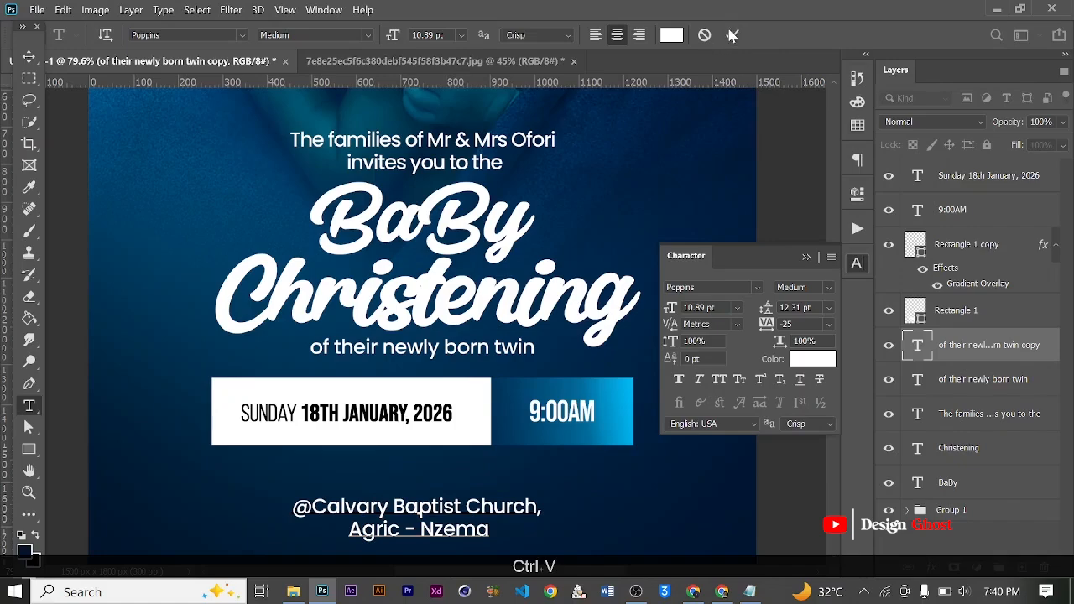
pyautogui.click(732, 35)
pyautogui.press('v')
# Step: Nudge the venue text up closer to the date and time bar
pyautogui.scroll(-2, 518, 443)
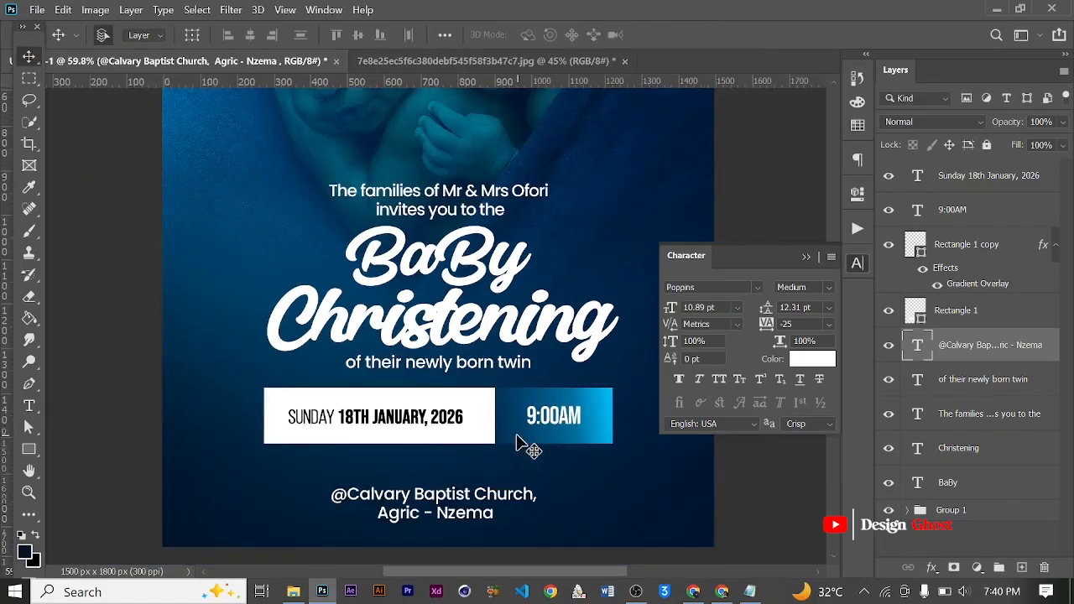
pyautogui.scroll(-2, 519, 443)
pyautogui.press('Up')
pyautogui.press('Up')
pyautogui.press('Up')
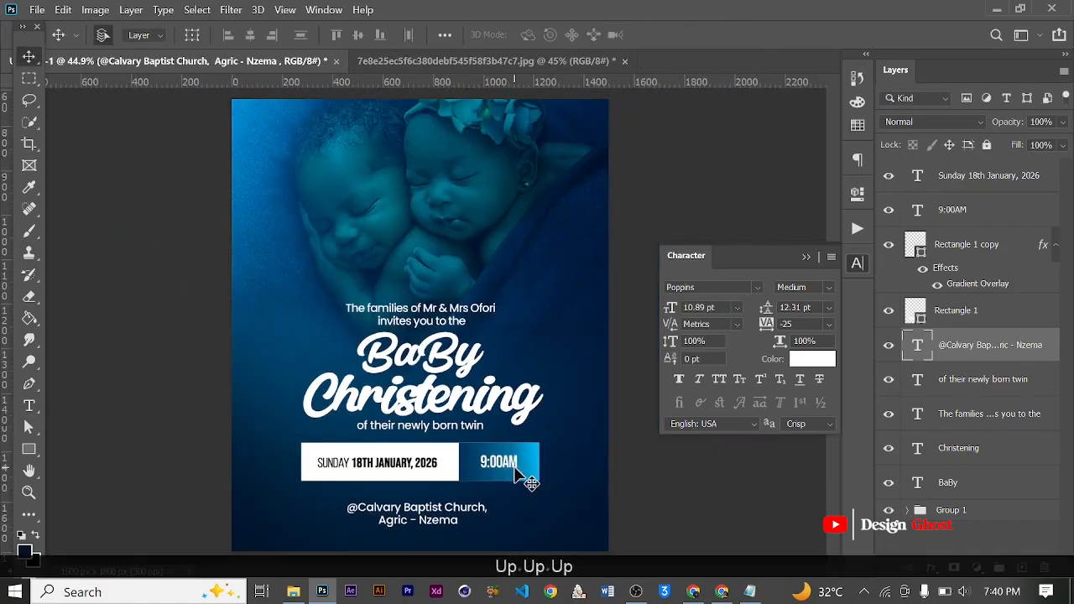
pyautogui.press('Up')
pyautogui.press('Up')
pyautogui.press('Up')
pyautogui.press('Up')
pyautogui.press('Up')
pyautogui.press('Up')
# Step: Centre the venue text horizontally on the whole canvas and clear the selection
pyautogui.scroll(3, 421, 531)
pyautogui.hotkey('ctrl', 'a')
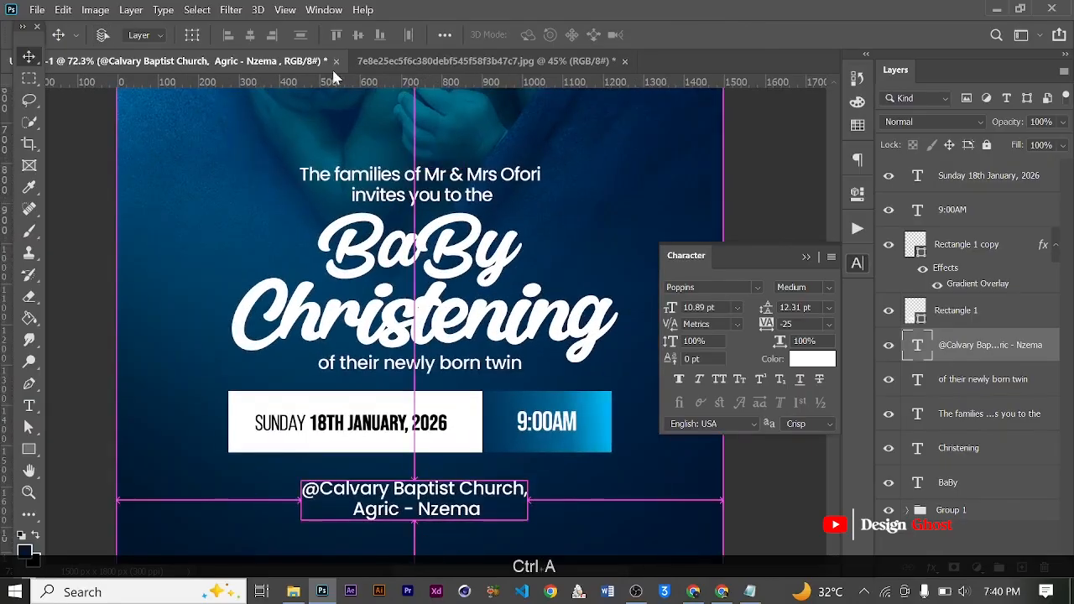
pyautogui.click(250, 35)
pyautogui.scroll(-2, 333, 357)
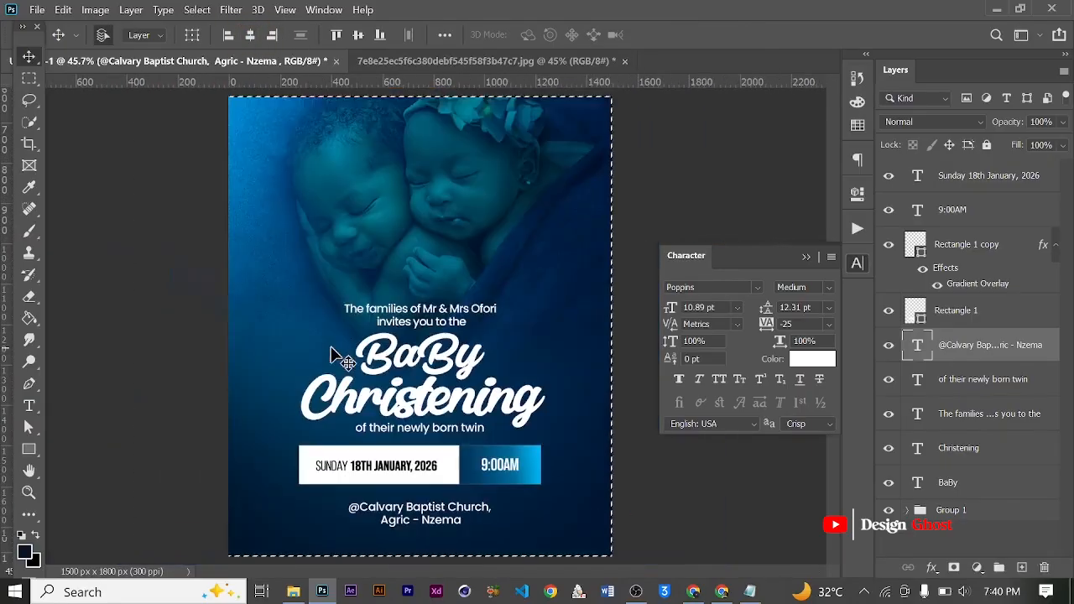
pyautogui.hotkey('ctrl', 'd')
pyautogui.press('Return')
pyautogui.hotkey('ctrl', '0')
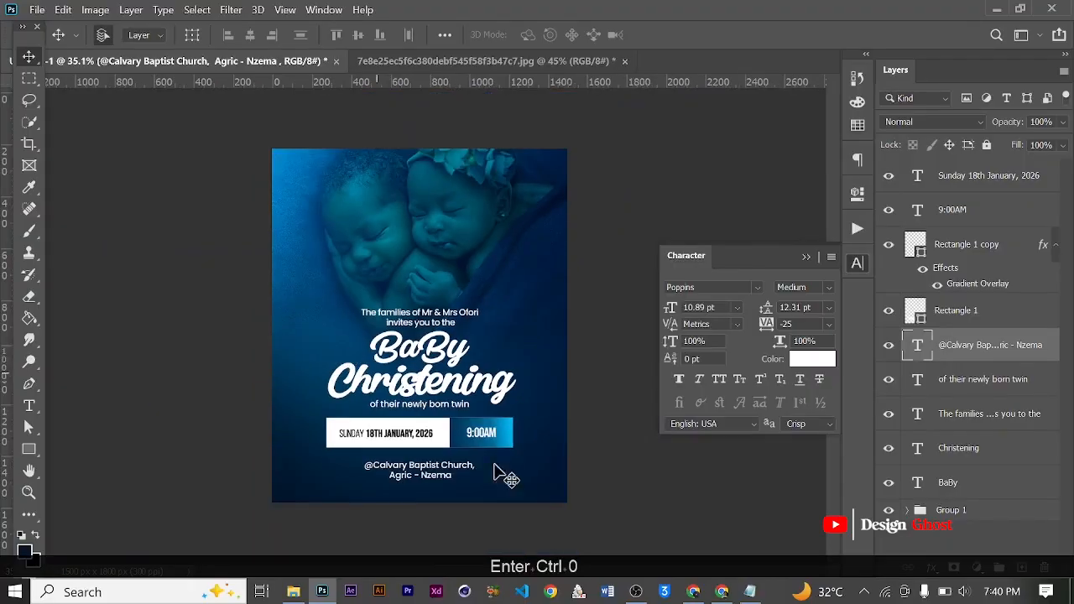
# Step: Nudge the centred venue text slightly further up to tighten the gap below the bar
pyautogui.scroll(2, 495, 471)
pyautogui.press('Up')
pyautogui.press('Up')
pyautogui.press('Up')
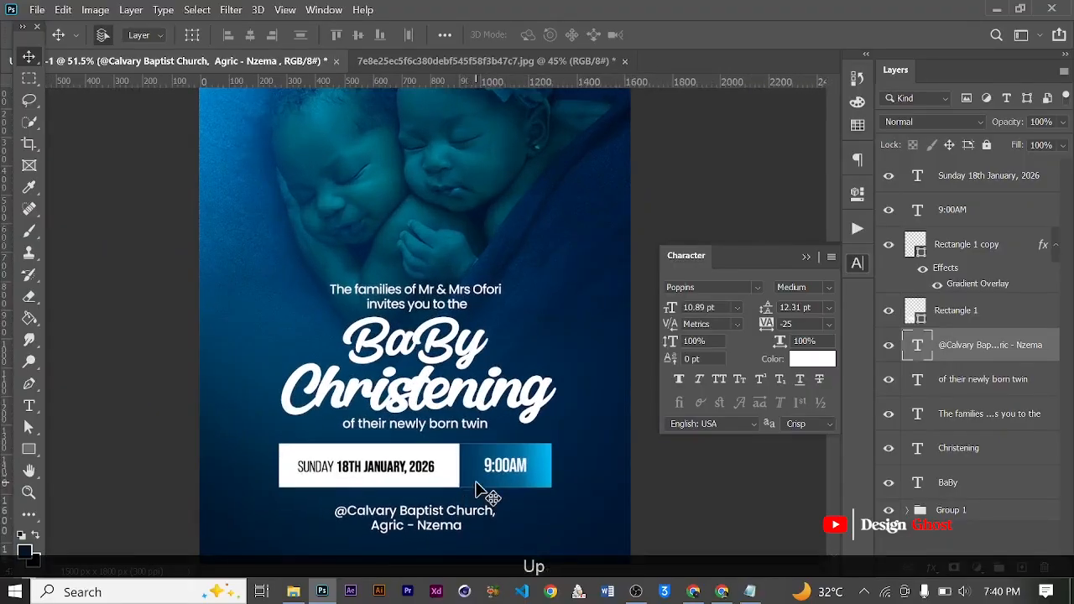
# Step: Collapse the character settings and examine the balance and spacing of the whole flyer
pyautogui.scroll(-2, 480, 412)
pyautogui.scroll(2, 471, 407)
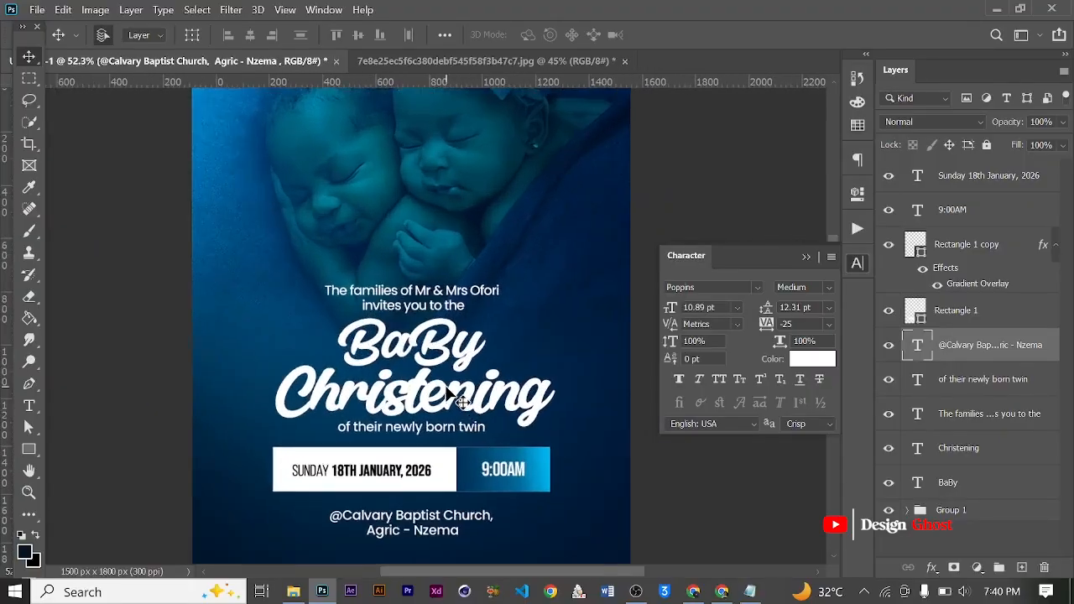
pyautogui.scroll(-3, 508, 369)
pyautogui.scroll(2, 428, 458)
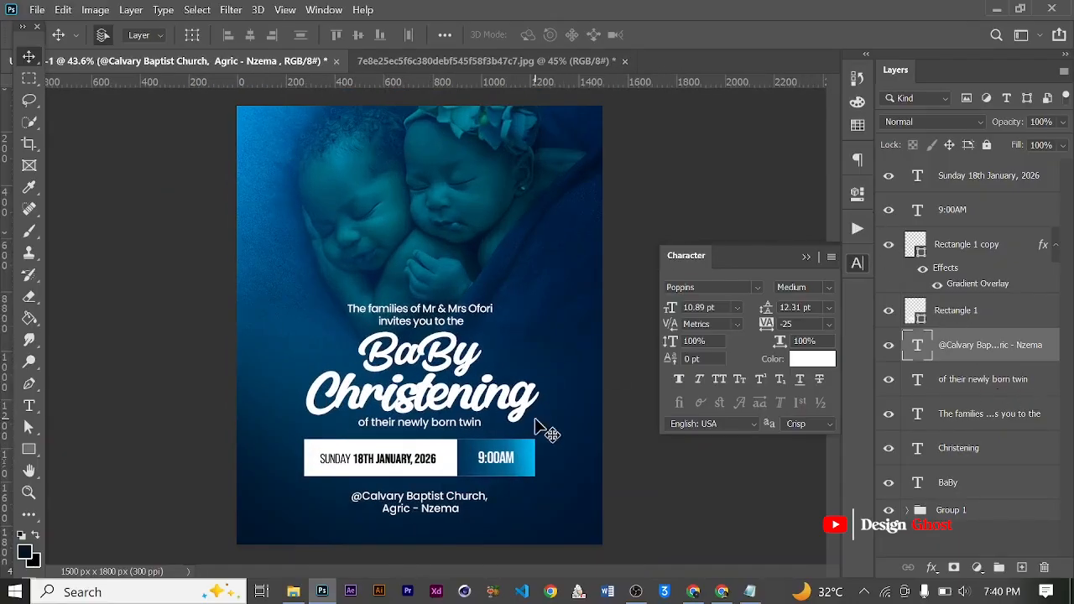
pyautogui.click(808, 259)
pyautogui.scroll(1, 515, 324)
pyautogui.scroll(-3, 528, 319)
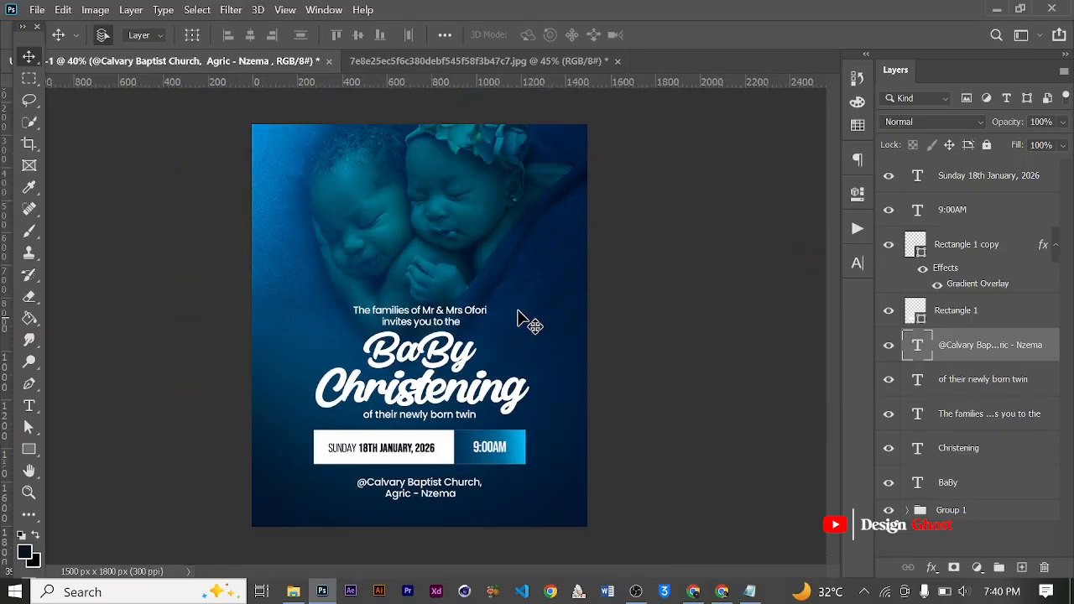
pyautogui.scroll(-1, 378, 356)
pyautogui.scroll(1, 311, 372)
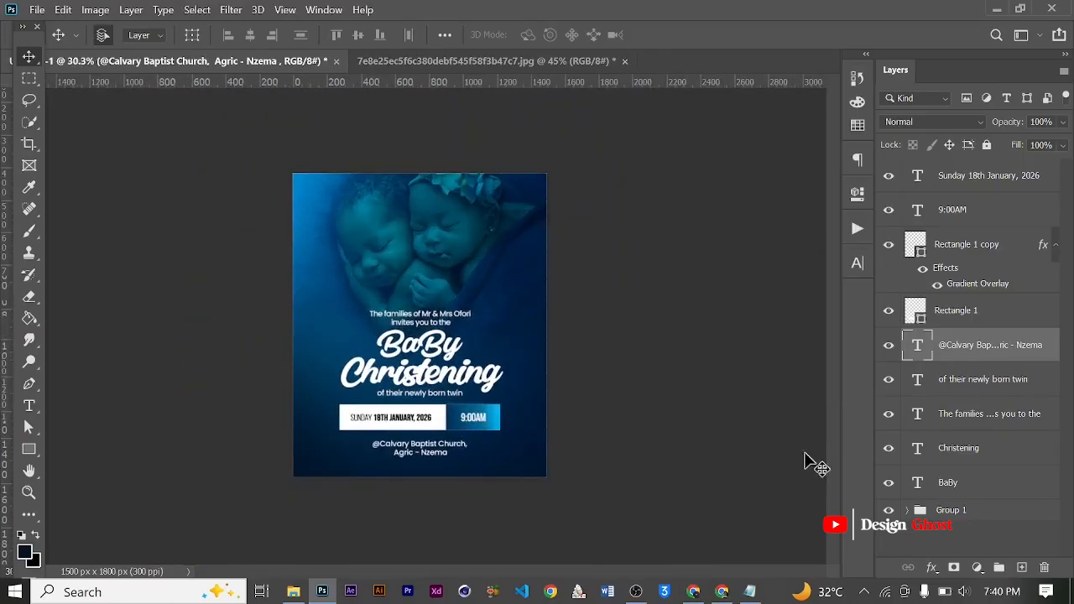
# Step: Group all text and bar layers from "Sunday 18th January, 2026" down to "BaBy", leaving Group 1 out
pyautogui.click(956, 515)
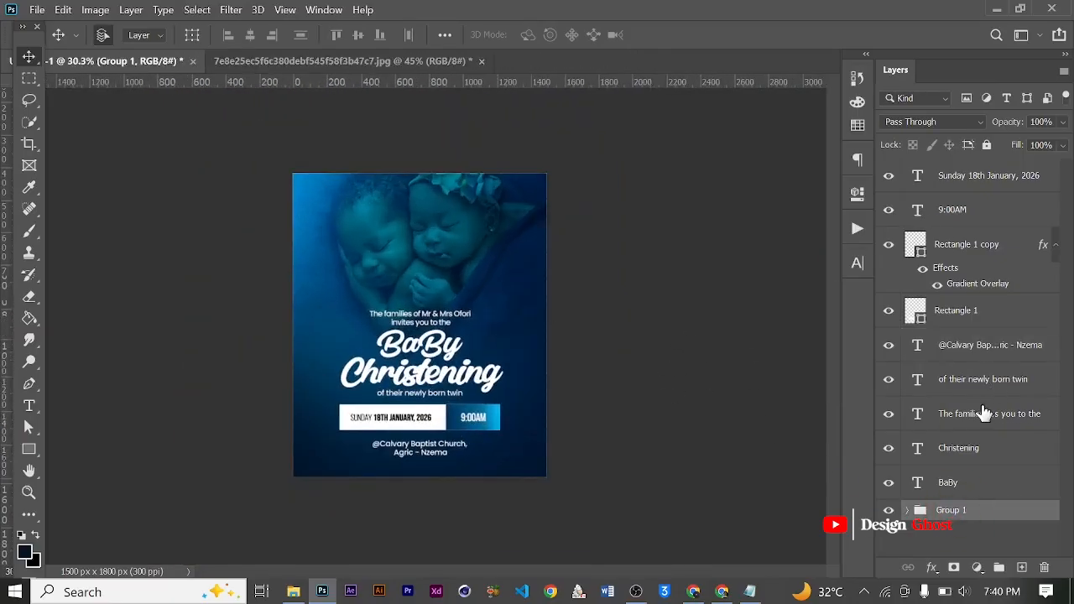
pyautogui.click(982, 187)
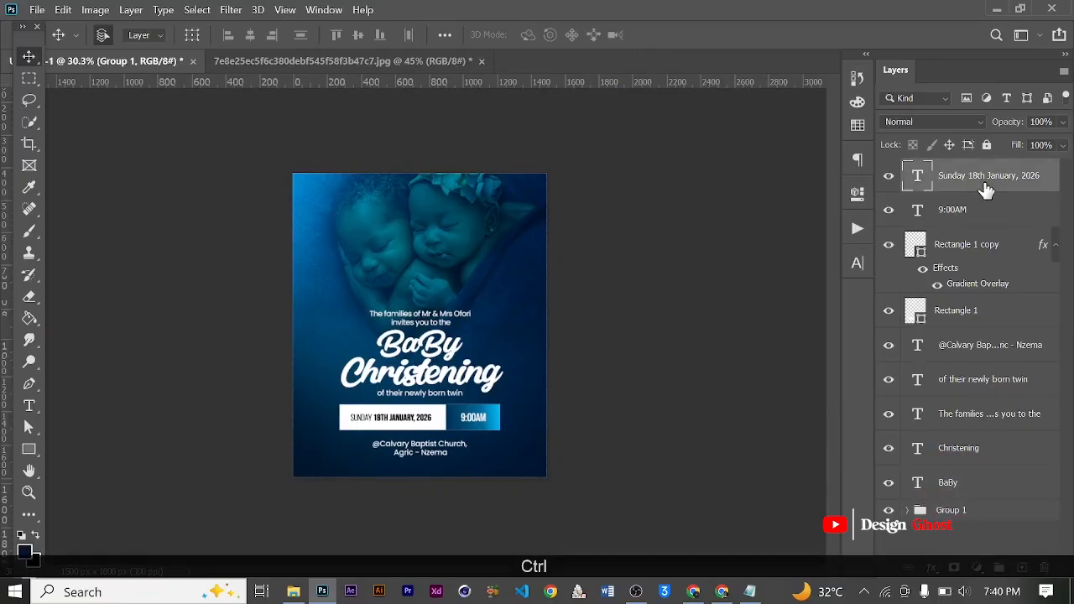
pyautogui.keyDown('shift'); pyautogui.click(952, 485); pyautogui.keyUp('shift')
pyautogui.hotkey('ctrl', 'g')
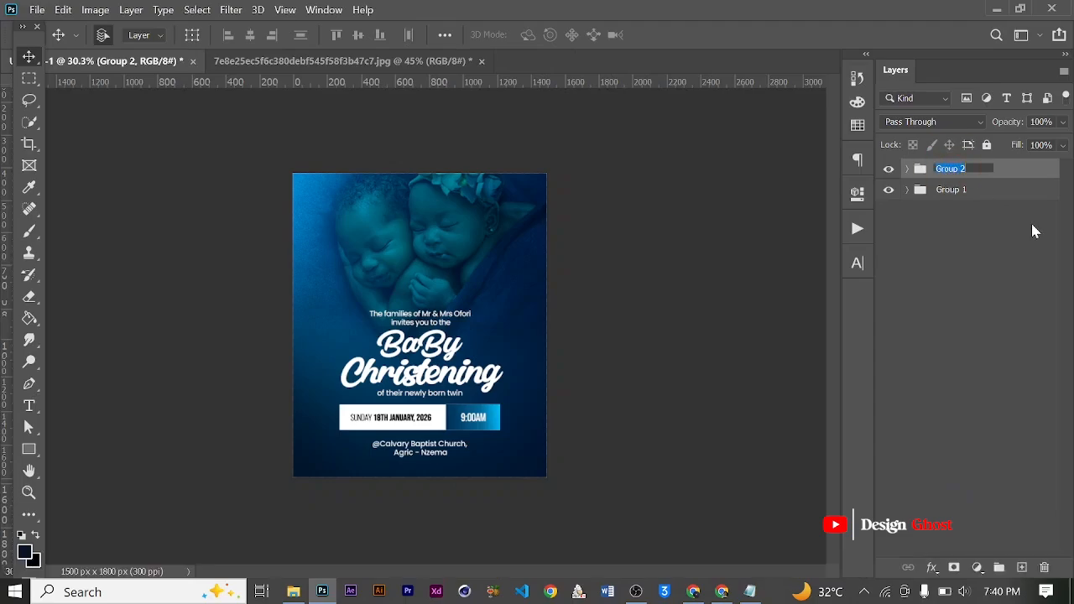
# Step: Rename the new group of text and bar layers as "Text"
pyautogui.press('capslock')
pyautogui.press('capslock')
pyautogui.press('capslock')
pyautogui.write('T')
pyautogui.press('capslock')
pyautogui.press('BackSpace')
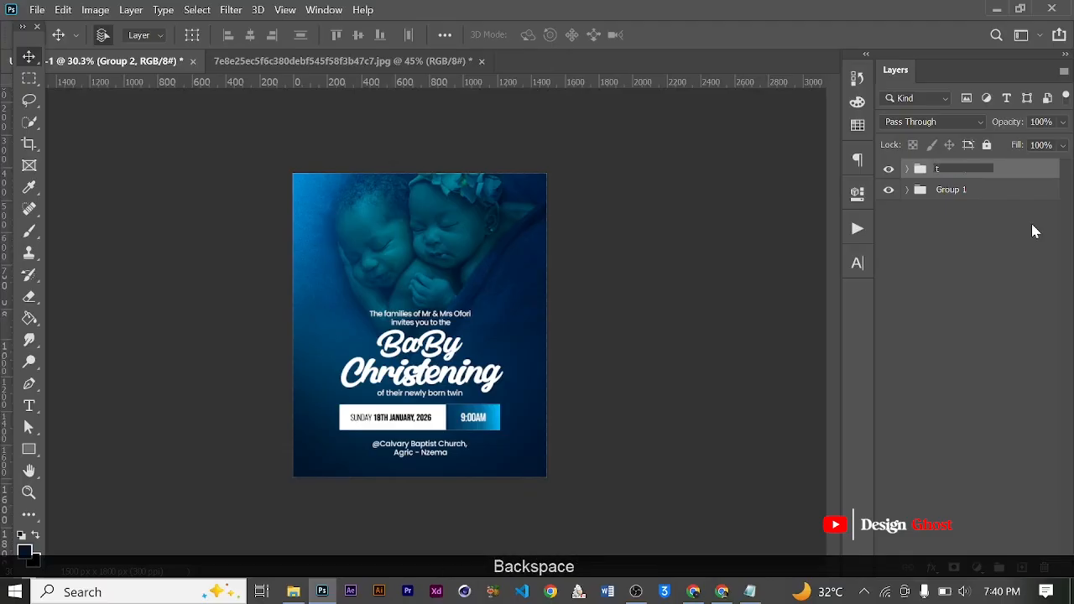
pyautogui.write('T')
pyautogui.press('capslock')
pyautogui.write('ext')
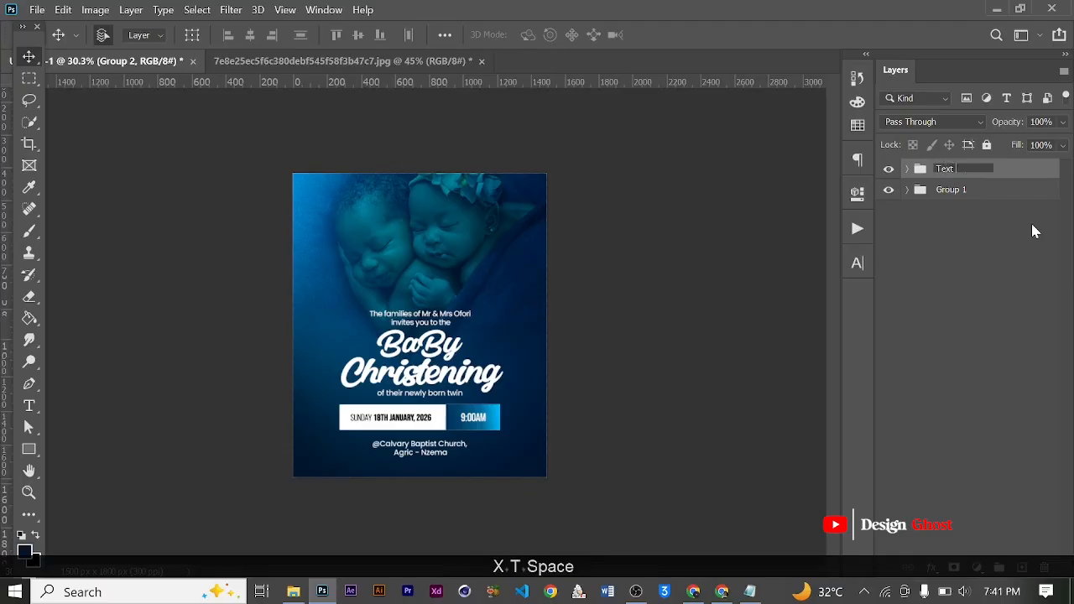
pyautogui.press('Return')
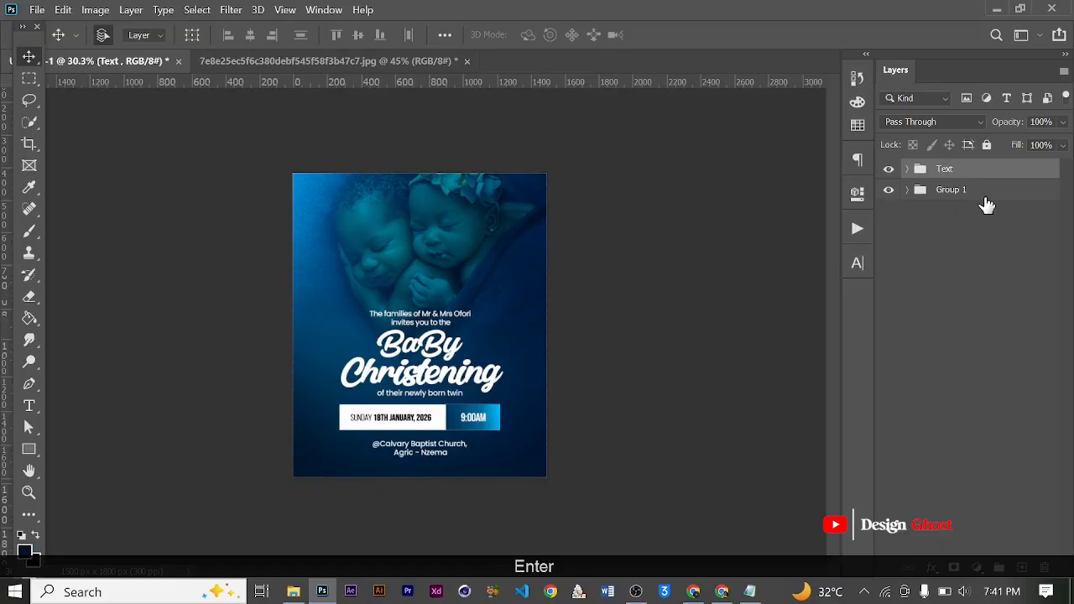
# Step: Create a merged copy of the Text group and Group 1 on a layer above them
pyautogui.press('shift')
pyautogui.keyDown('shift'); pyautogui.click(955, 191); pyautogui.keyUp('shift')
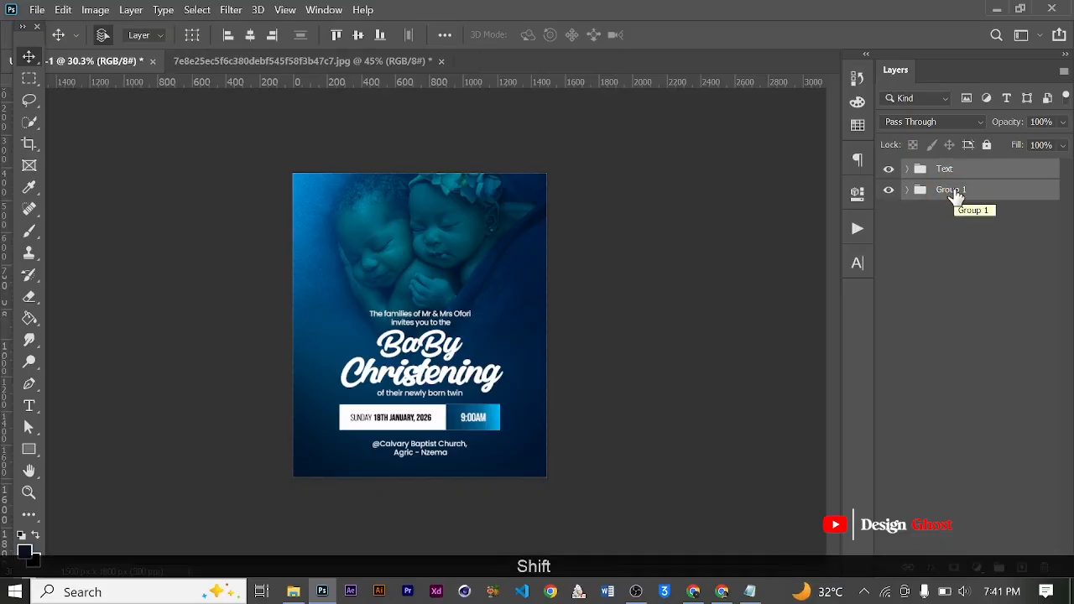
pyautogui.press('ctrl')
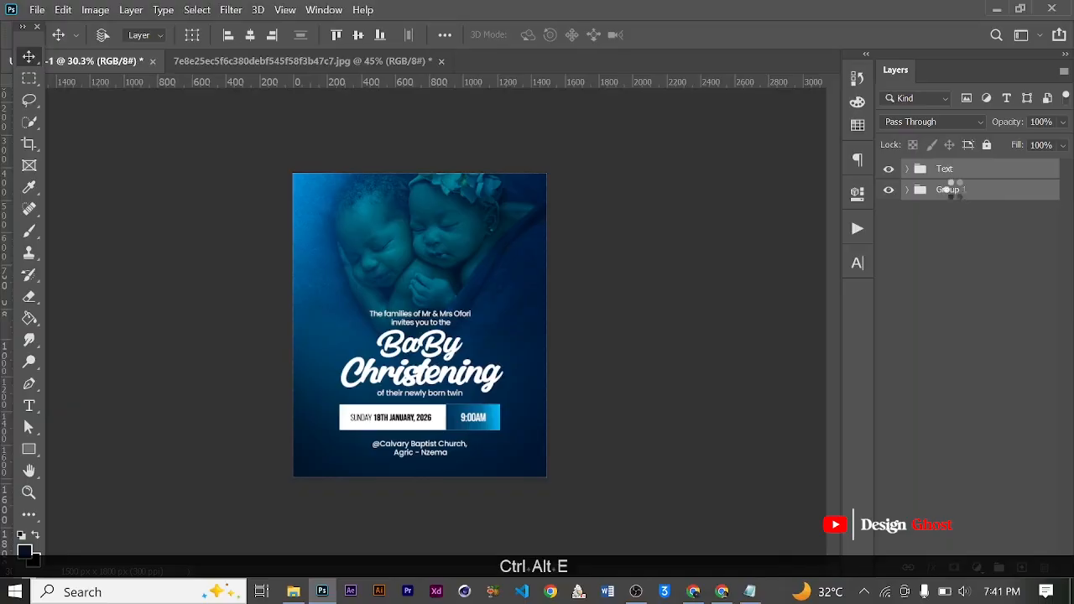
pyautogui.hotkey('ctrl', 'alt', 'e')
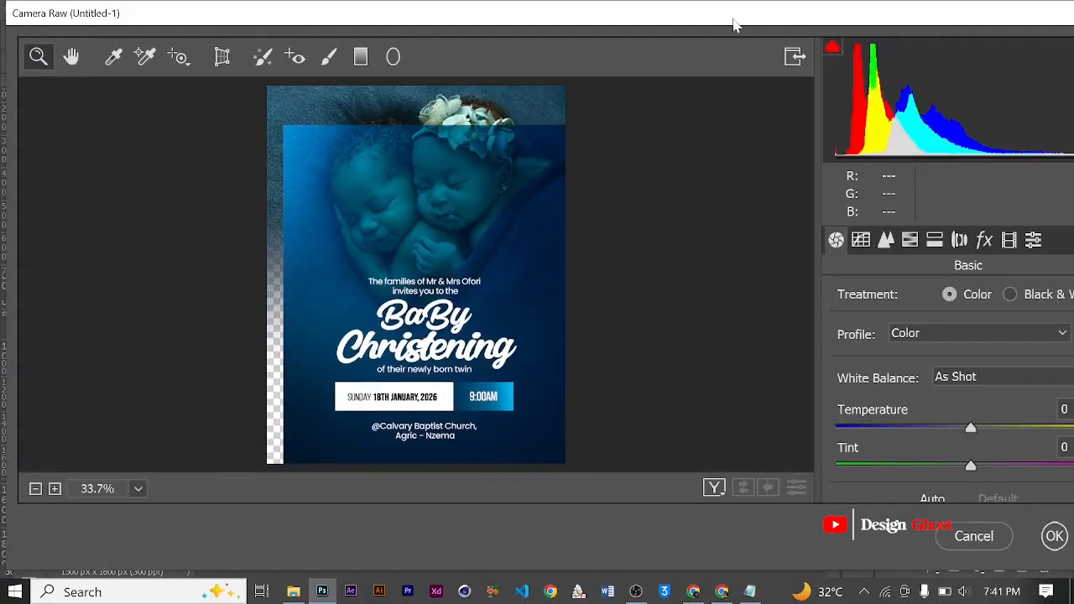
# Step: Apply the Camera Raw Filter to the merged layer with slightly raised exposure, texture 25 and clarity 15
pyautogui.moveTo(748, 16); pyautogui.dragTo(610, 20)
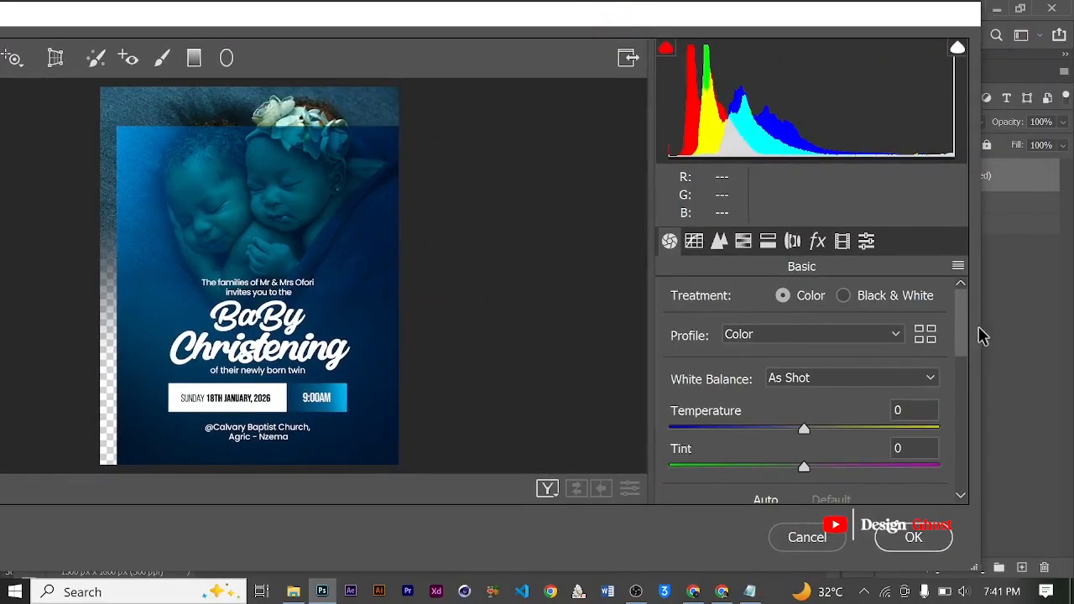
pyautogui.moveTo(963, 333); pyautogui.dragTo(959, 367)
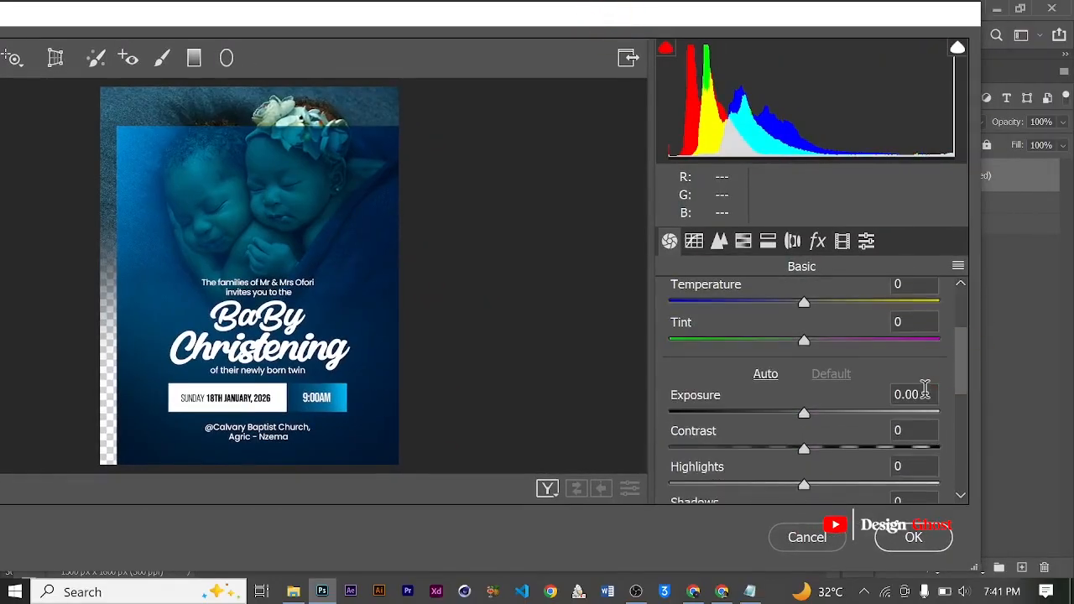
pyautogui.press('BackSpace')
pyautogui.write('9')
pyautogui.scroll(-5, 935, 399)
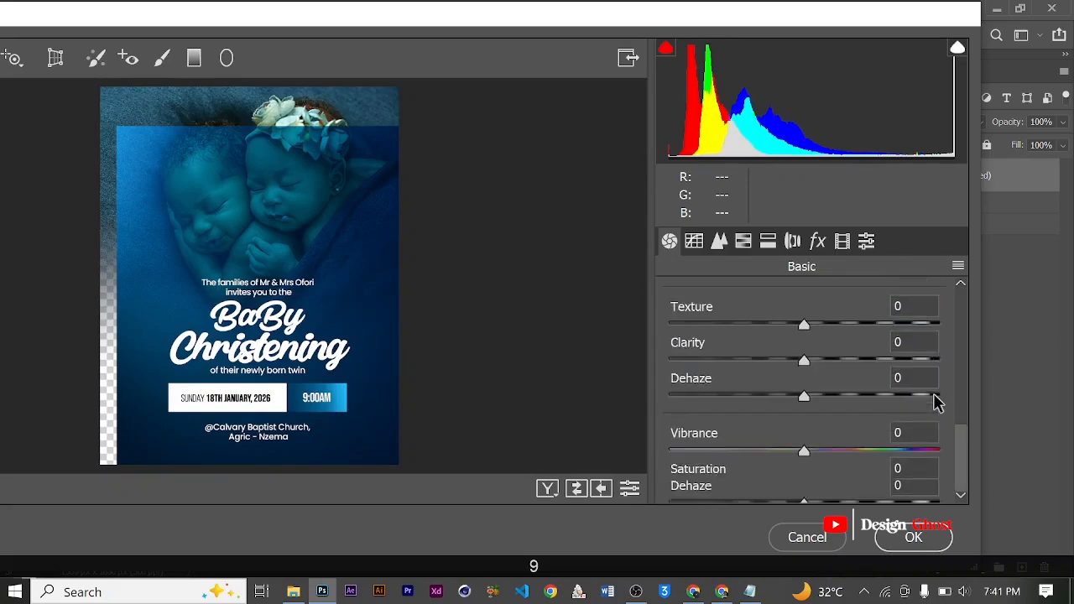
pyautogui.click(815, 313)
pyautogui.write('25')
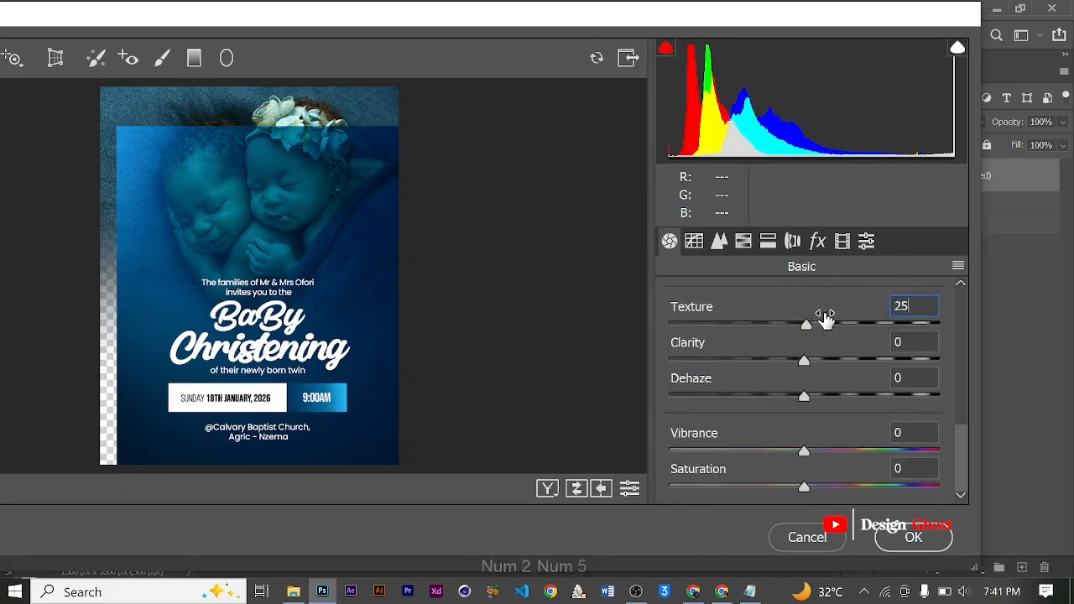
pyautogui.click(830, 340)
pyautogui.write('15')
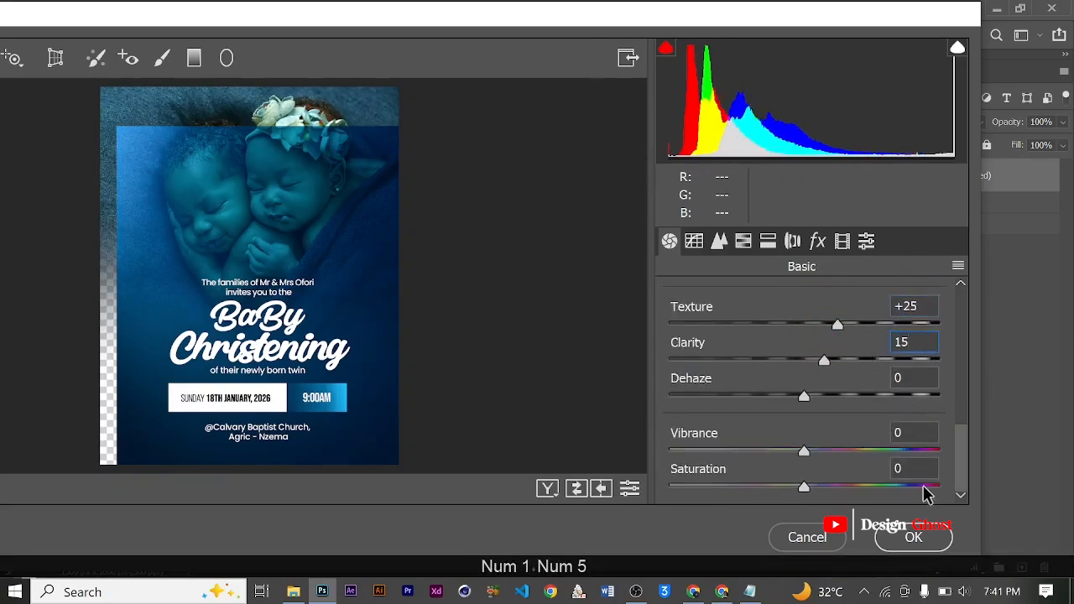
pyautogui.click(920, 535)
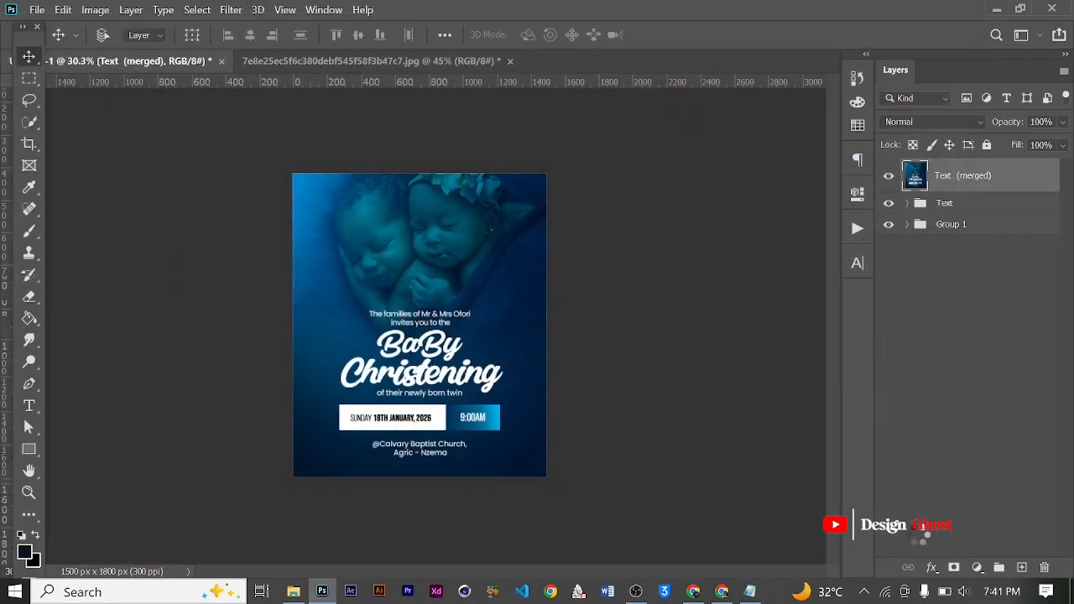
# Step: Duplicate the merged layer and apply the Color - Natural Camera Raw preset to the copy
pyautogui.hotkey('ctrl', 'j')
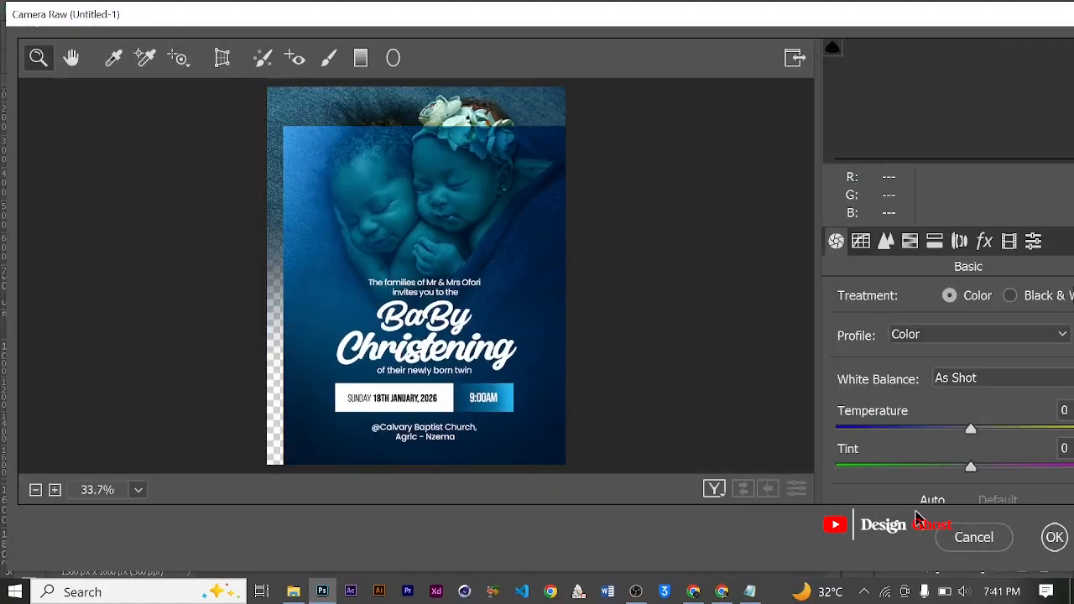
pyautogui.click(1034, 241)
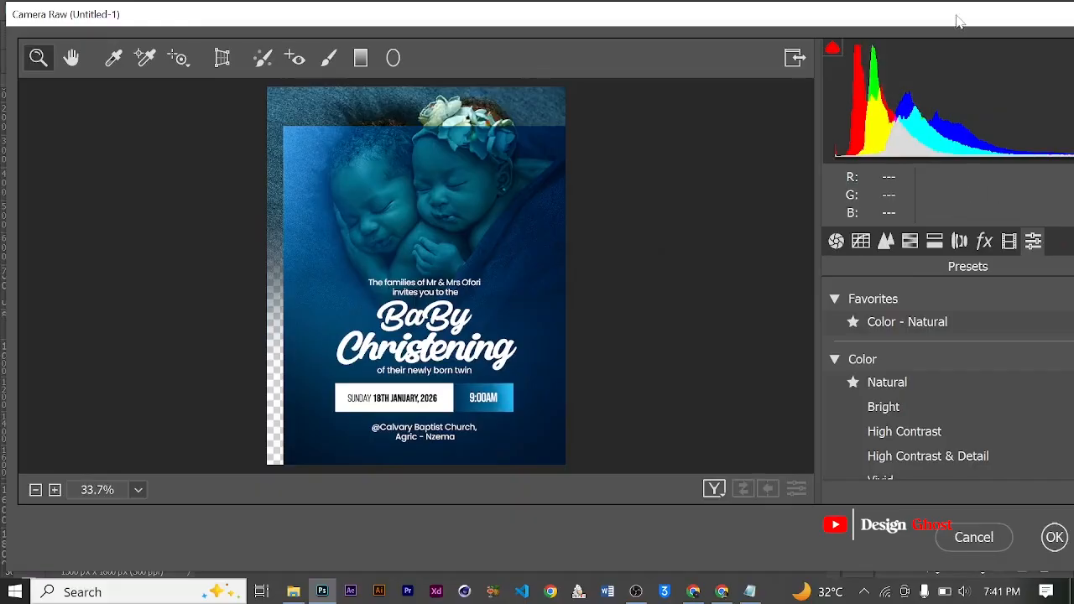
pyautogui.moveTo(961, 23); pyautogui.dragTo(751, 21)
pyautogui.click(719, 327)
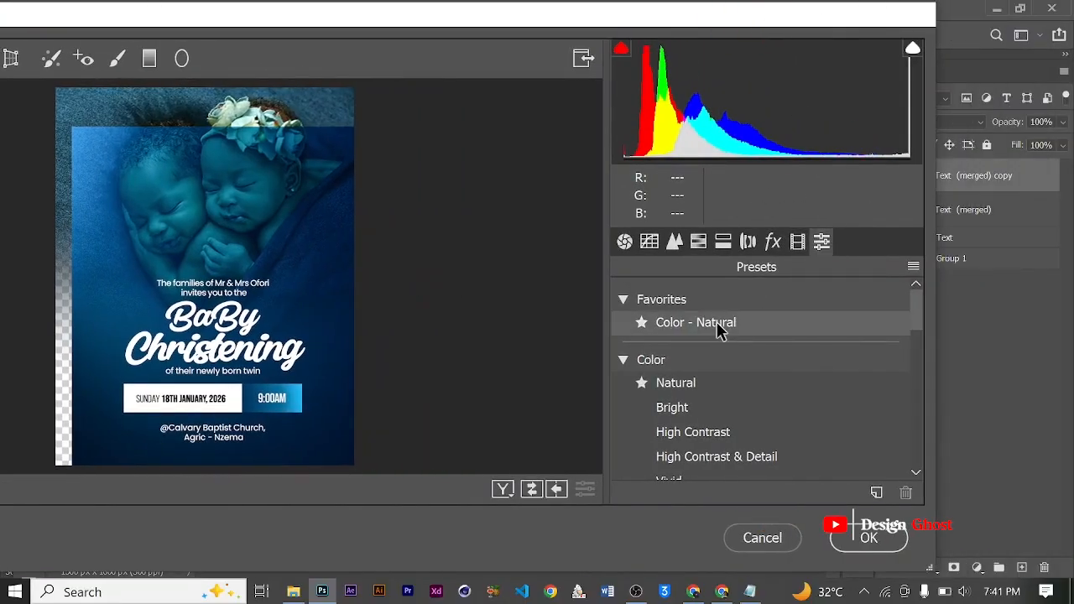
pyautogui.press('Return')
pyautogui.press('Return')
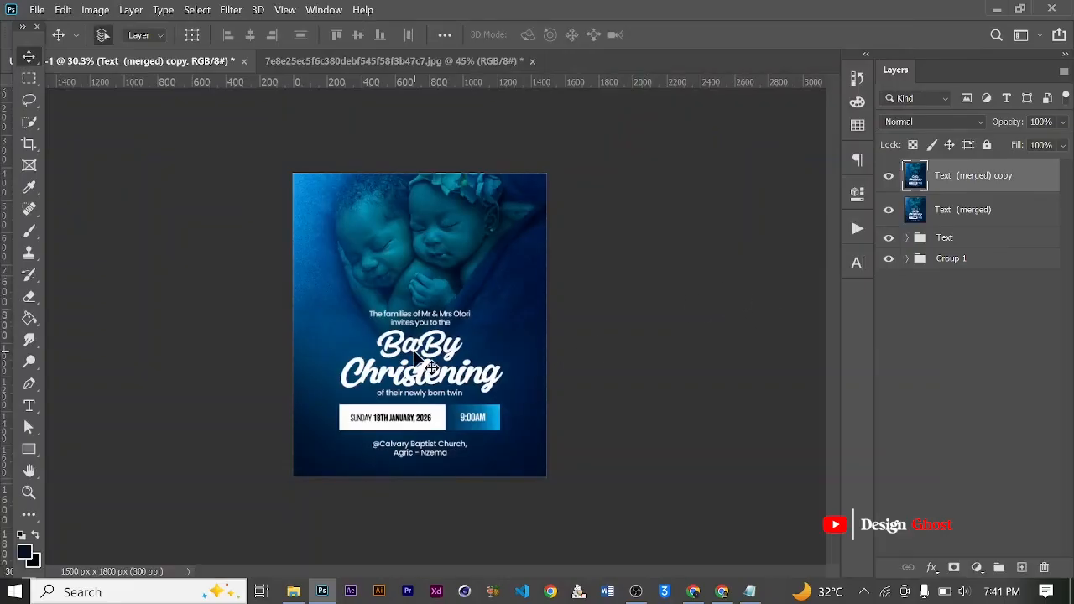
pyautogui.hotkey('ctrl', '0')
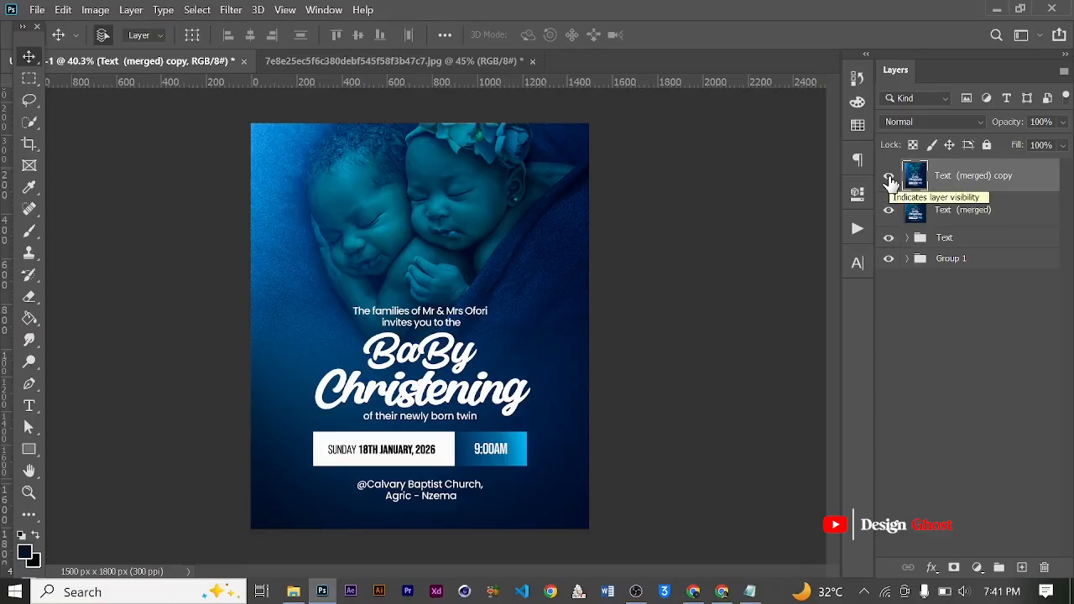
# Step: Compare the flyer before and after grading by toggling the visibility of the merged layer and its copy, leaving both visible
pyautogui.click(889, 179)
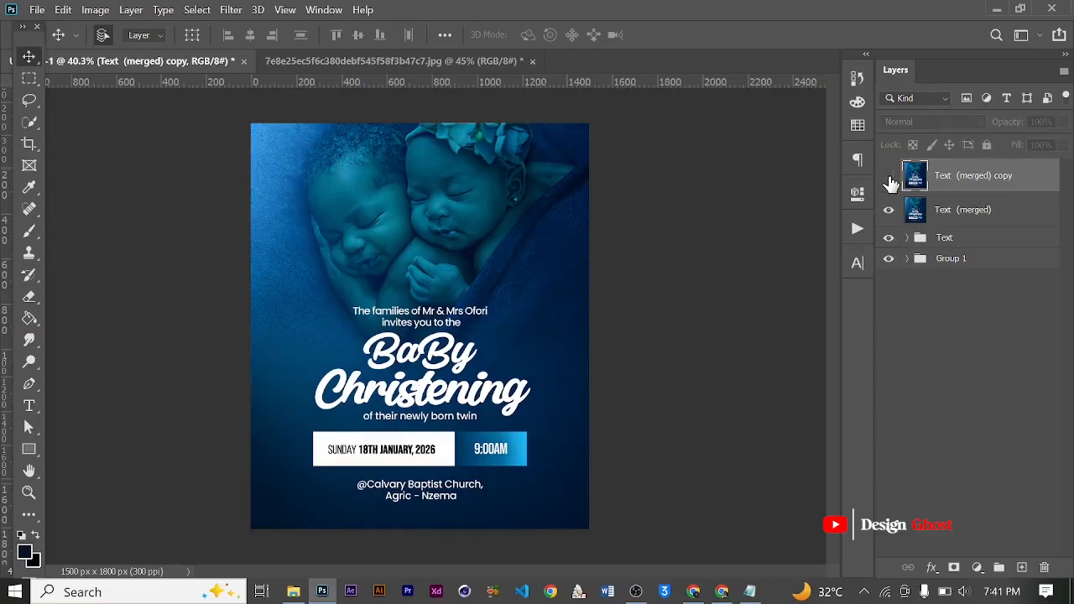
pyautogui.click(889, 180)
pyautogui.click(889, 180)
pyautogui.click(889, 180)
pyautogui.click(890, 179)
pyautogui.click(889, 214)
pyautogui.click(889, 213)
pyautogui.click(890, 180)
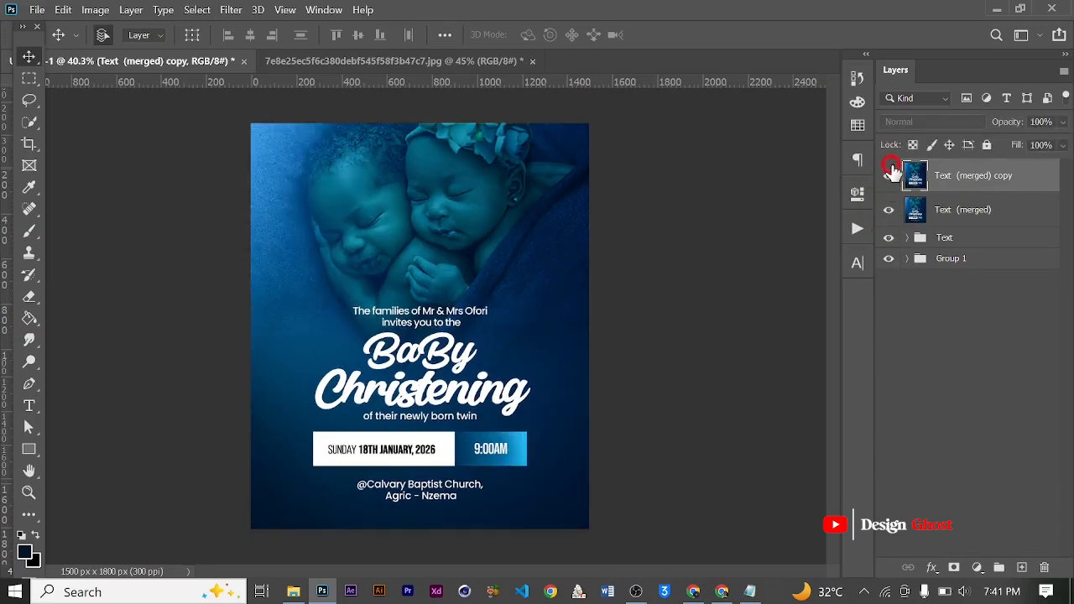
# Step: Fit the flyer to the window and display it in full screen mode without the interface panels for a final review
pyautogui.press('Return')
pyautogui.hotkey('ctrl', '0')
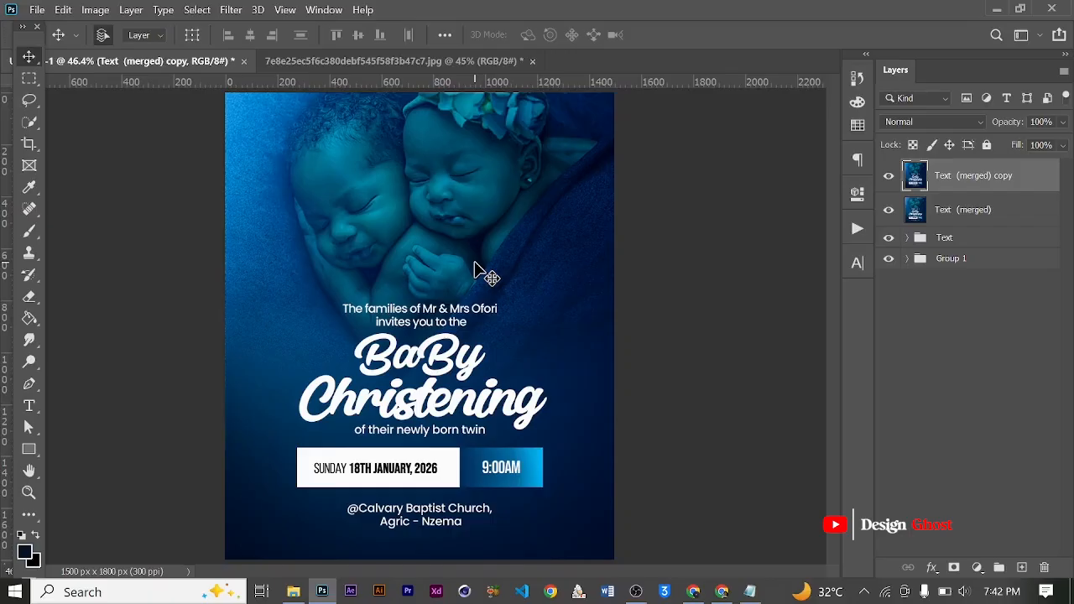
pyautogui.press('f')
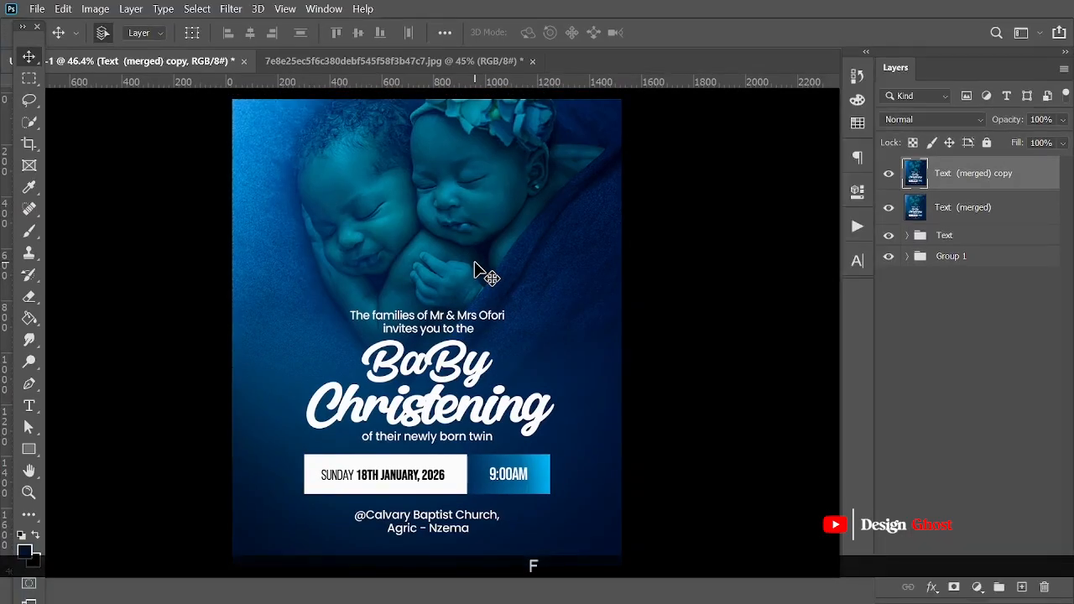
pyautogui.press('f')
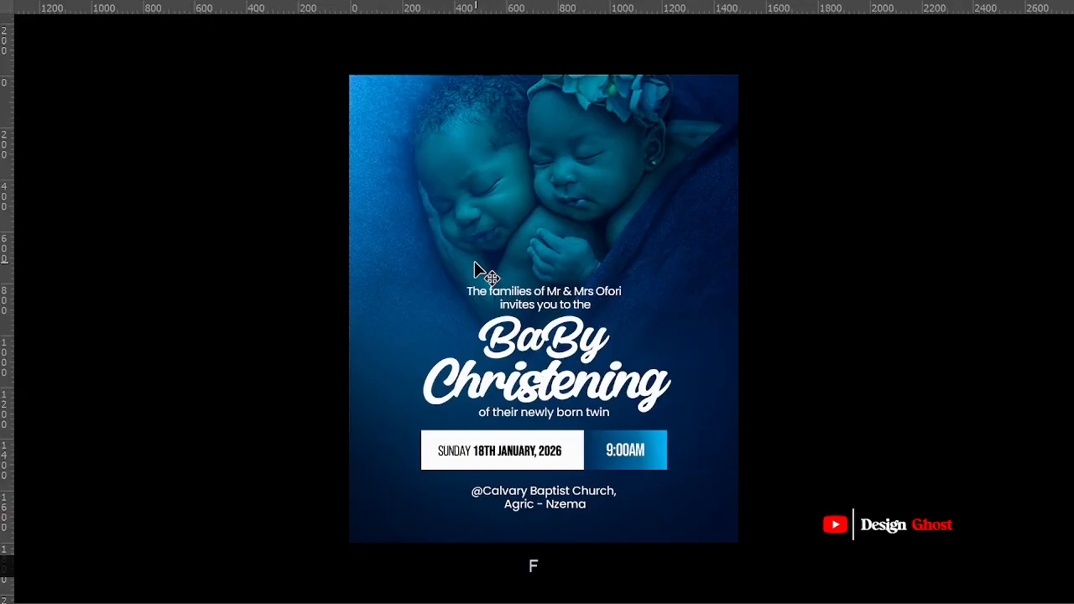
pyautogui.scroll(1, 572, 323)
pyautogui.scroll(1, 571, 325)
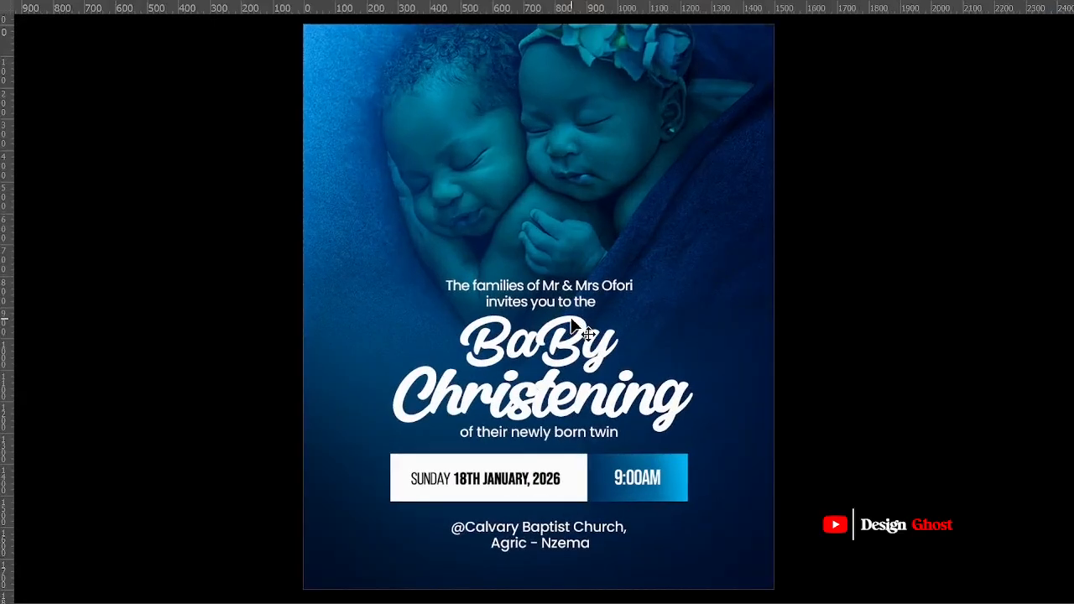